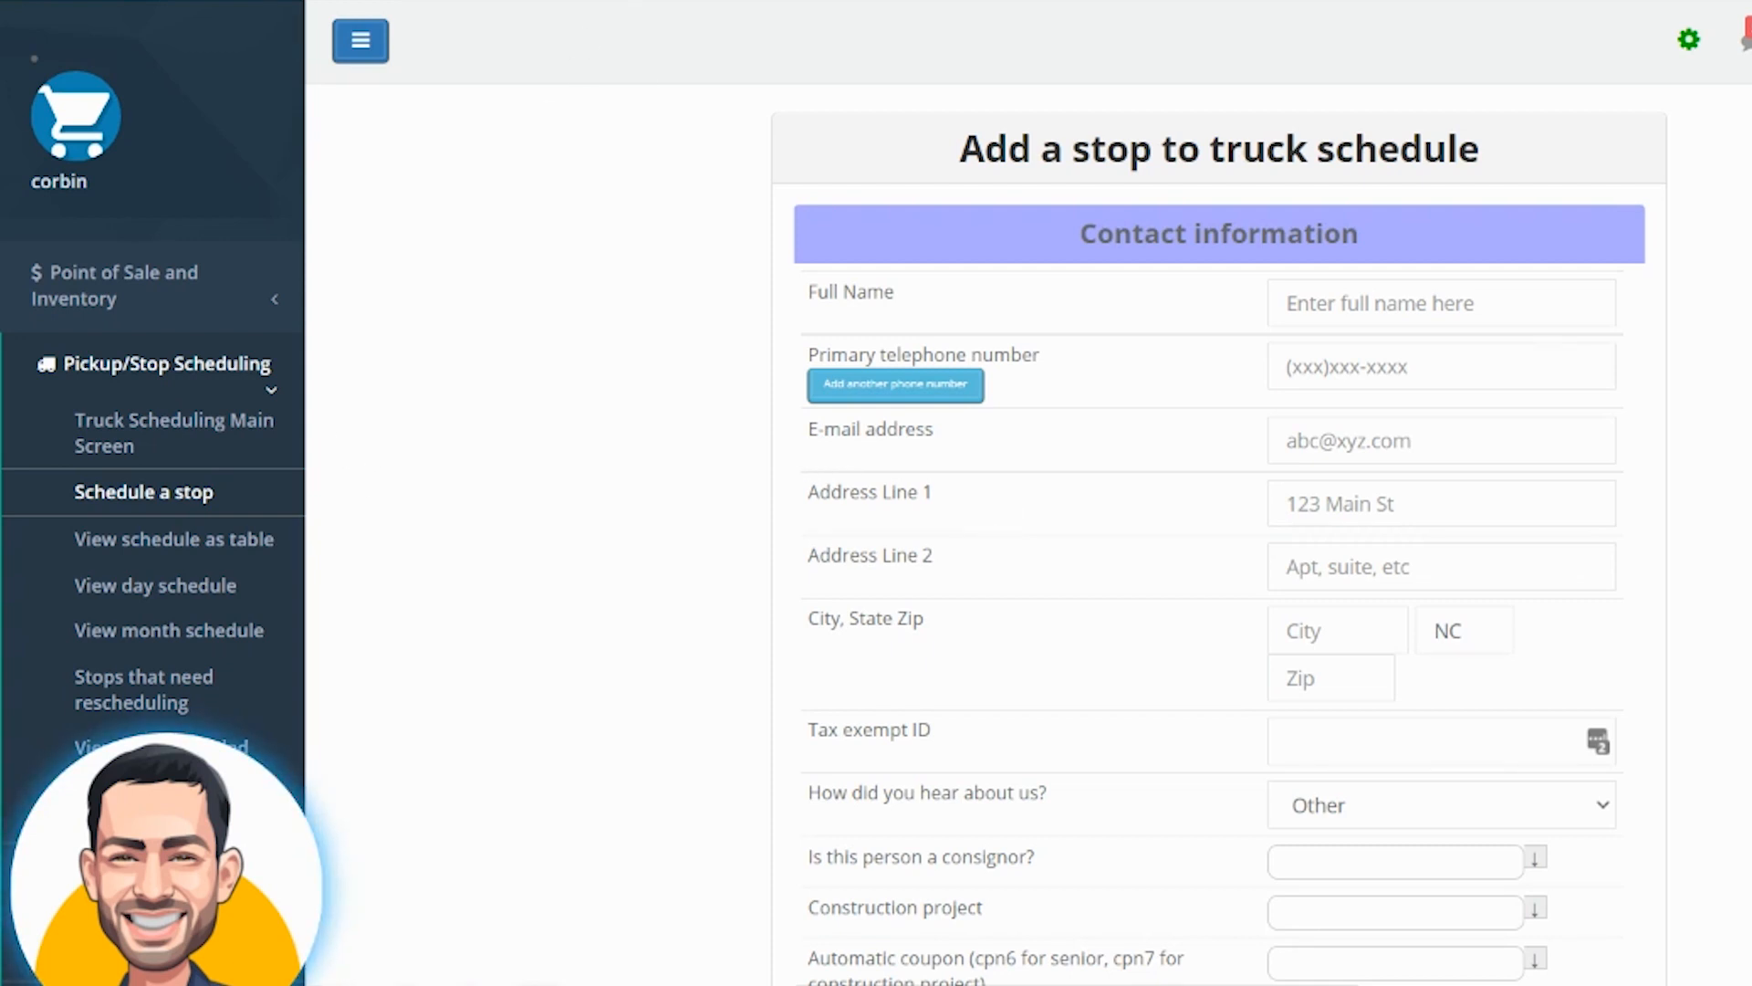
# Open the form for scheduling a new stop under Pickup/Stop Scheduling
pyautogui.scroll(-3, 512, 363)
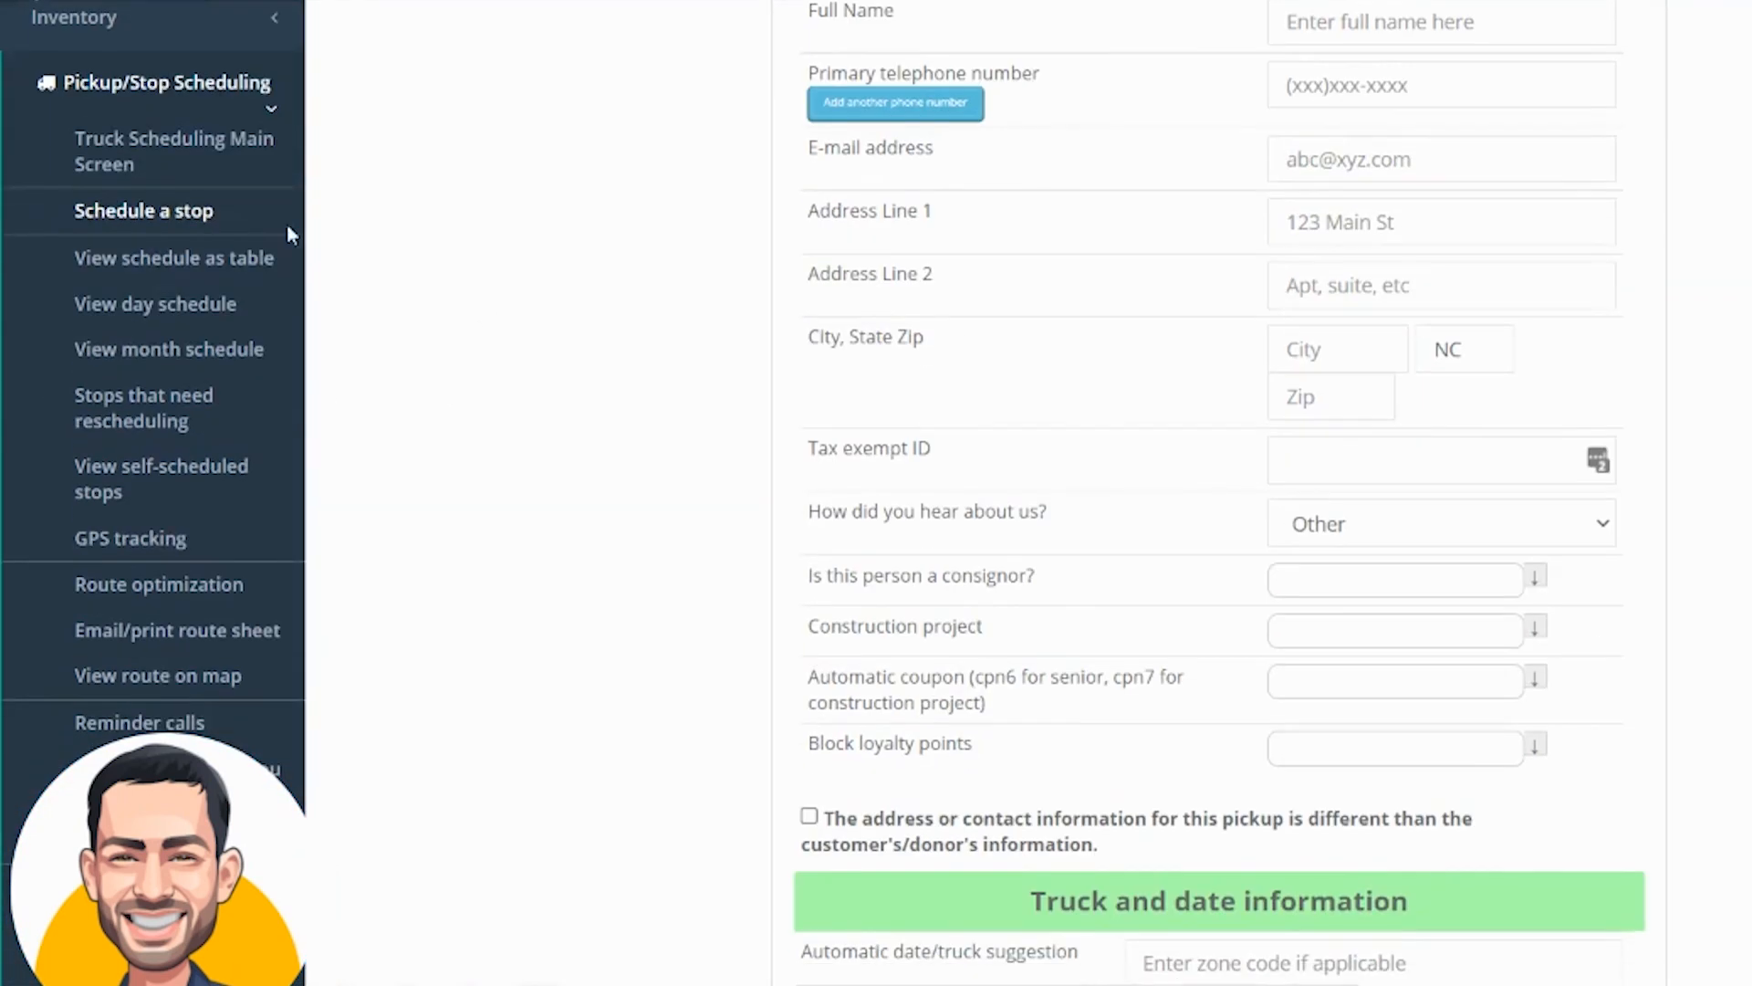
pyautogui.click(135, 85)
pyautogui.click(134, 92)
pyautogui.click(154, 219)
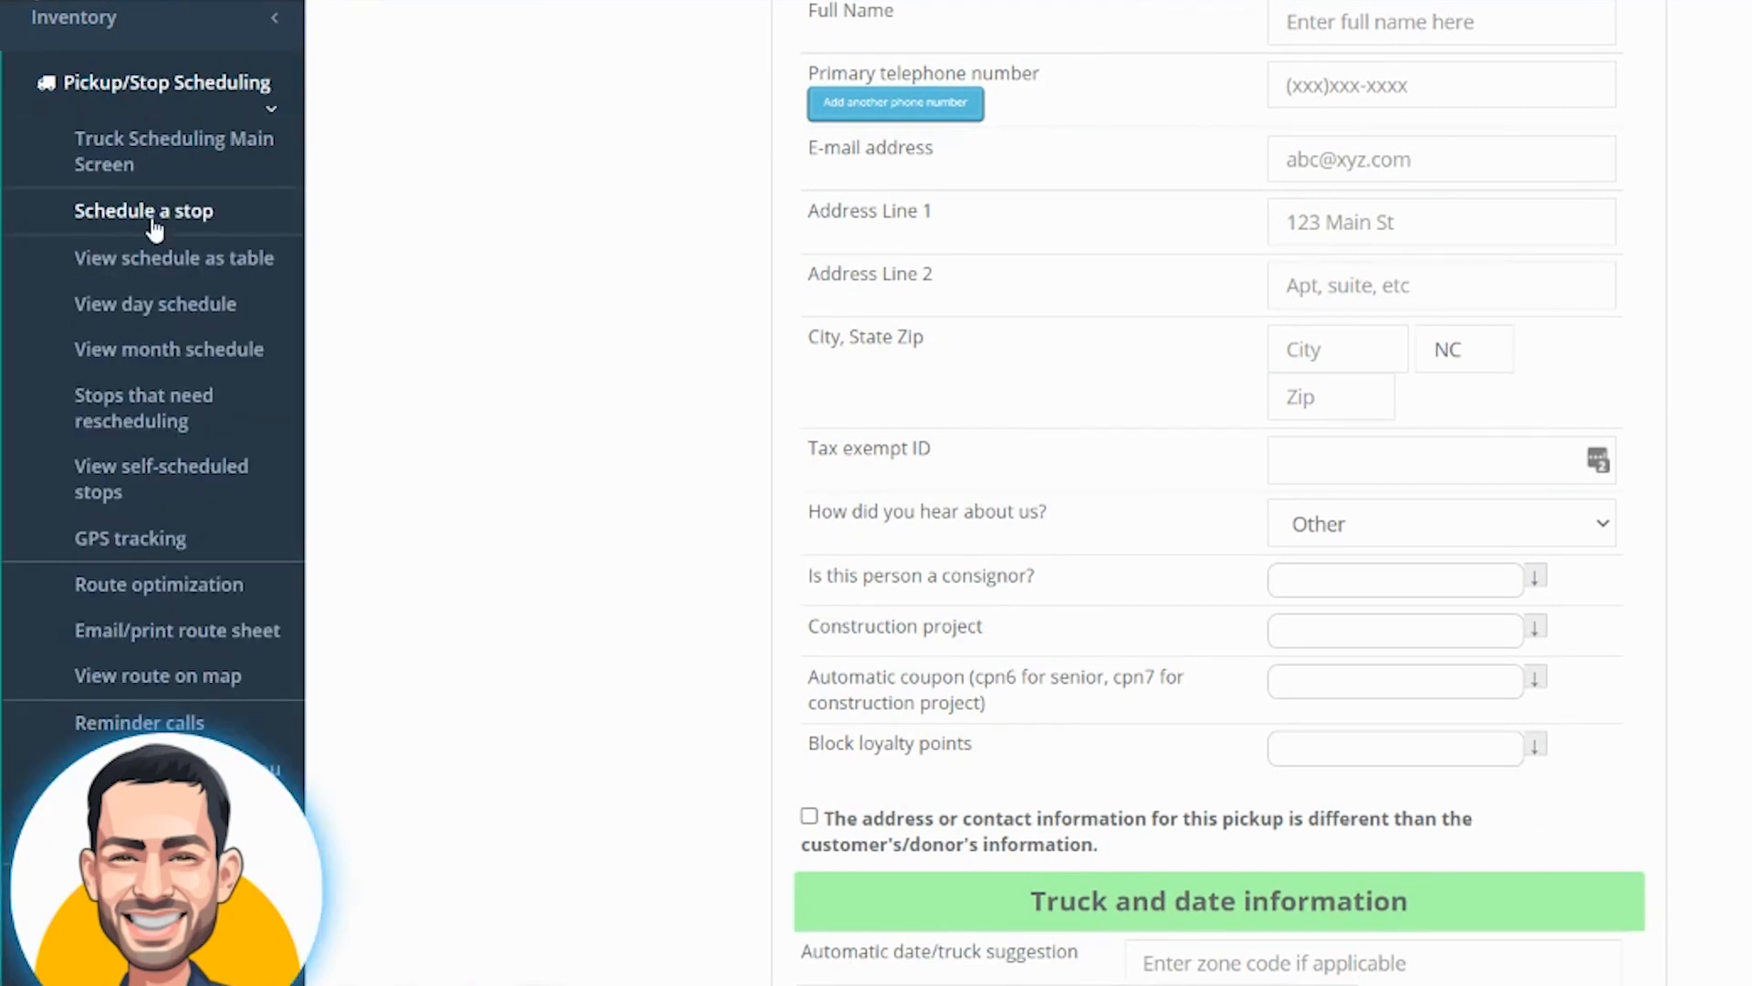
pyautogui.click(1307, 304)
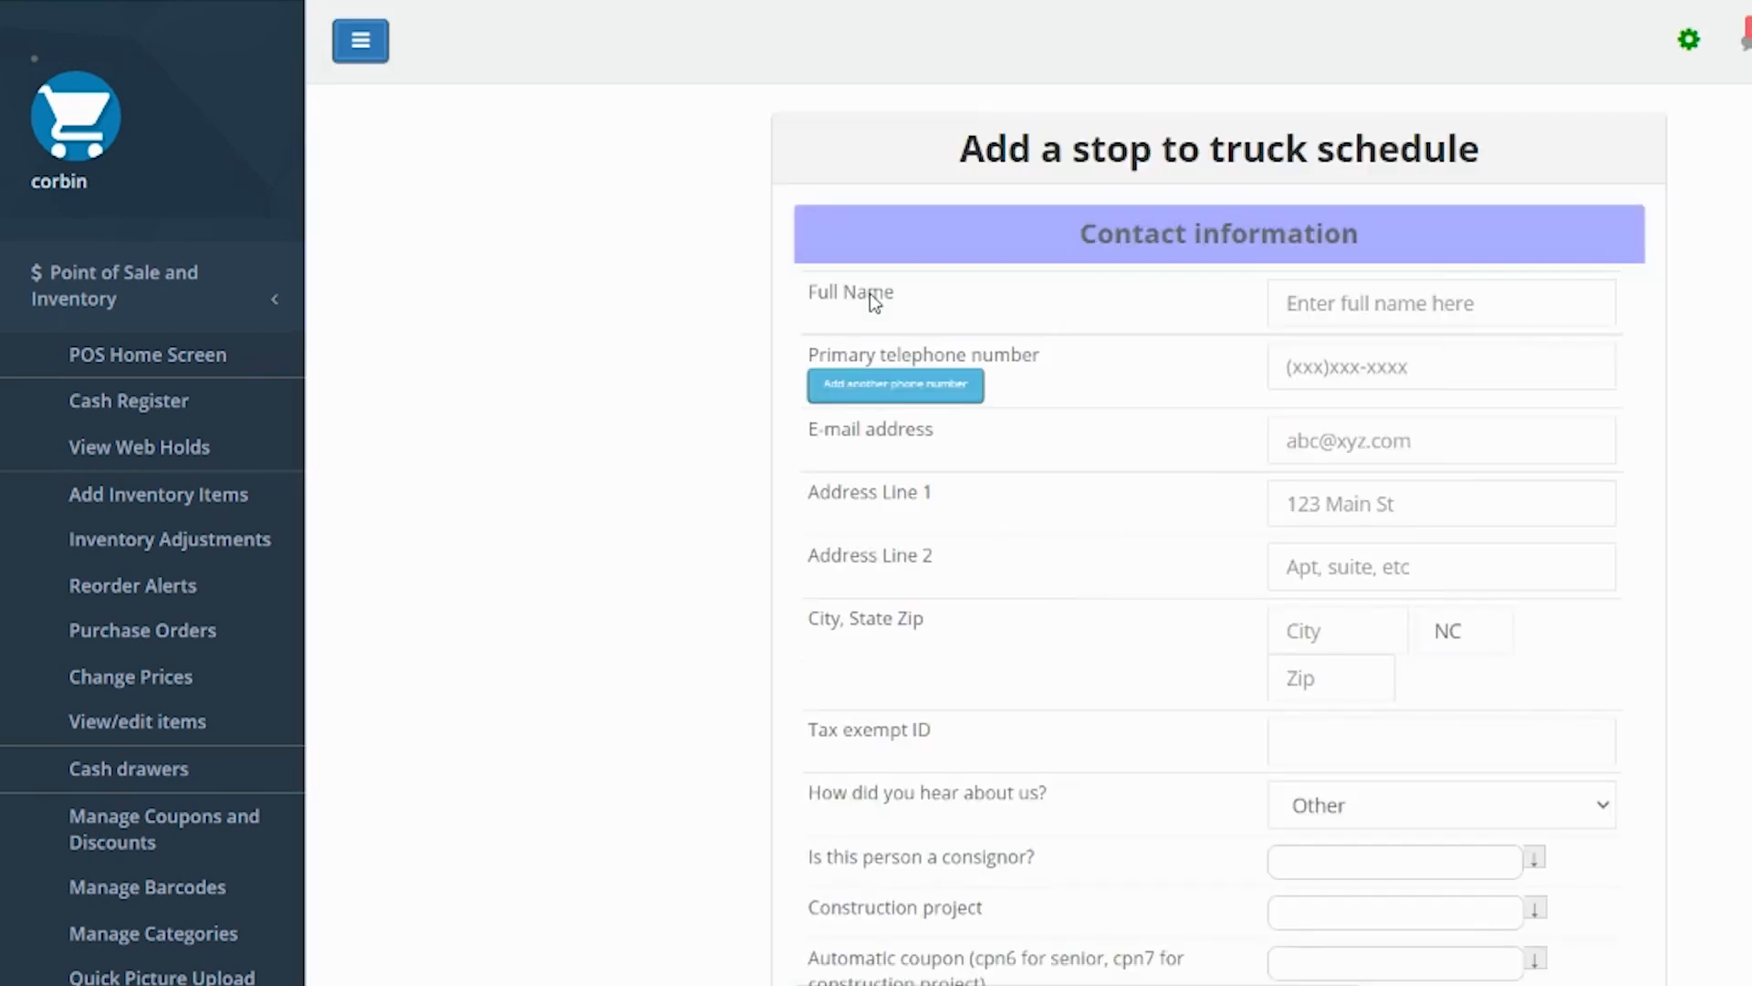
# Enter the donor's name in the Full Name field to search for matching existing contacts
pyautogui.click(1427, 378)
pyautogui.click(1405, 304)
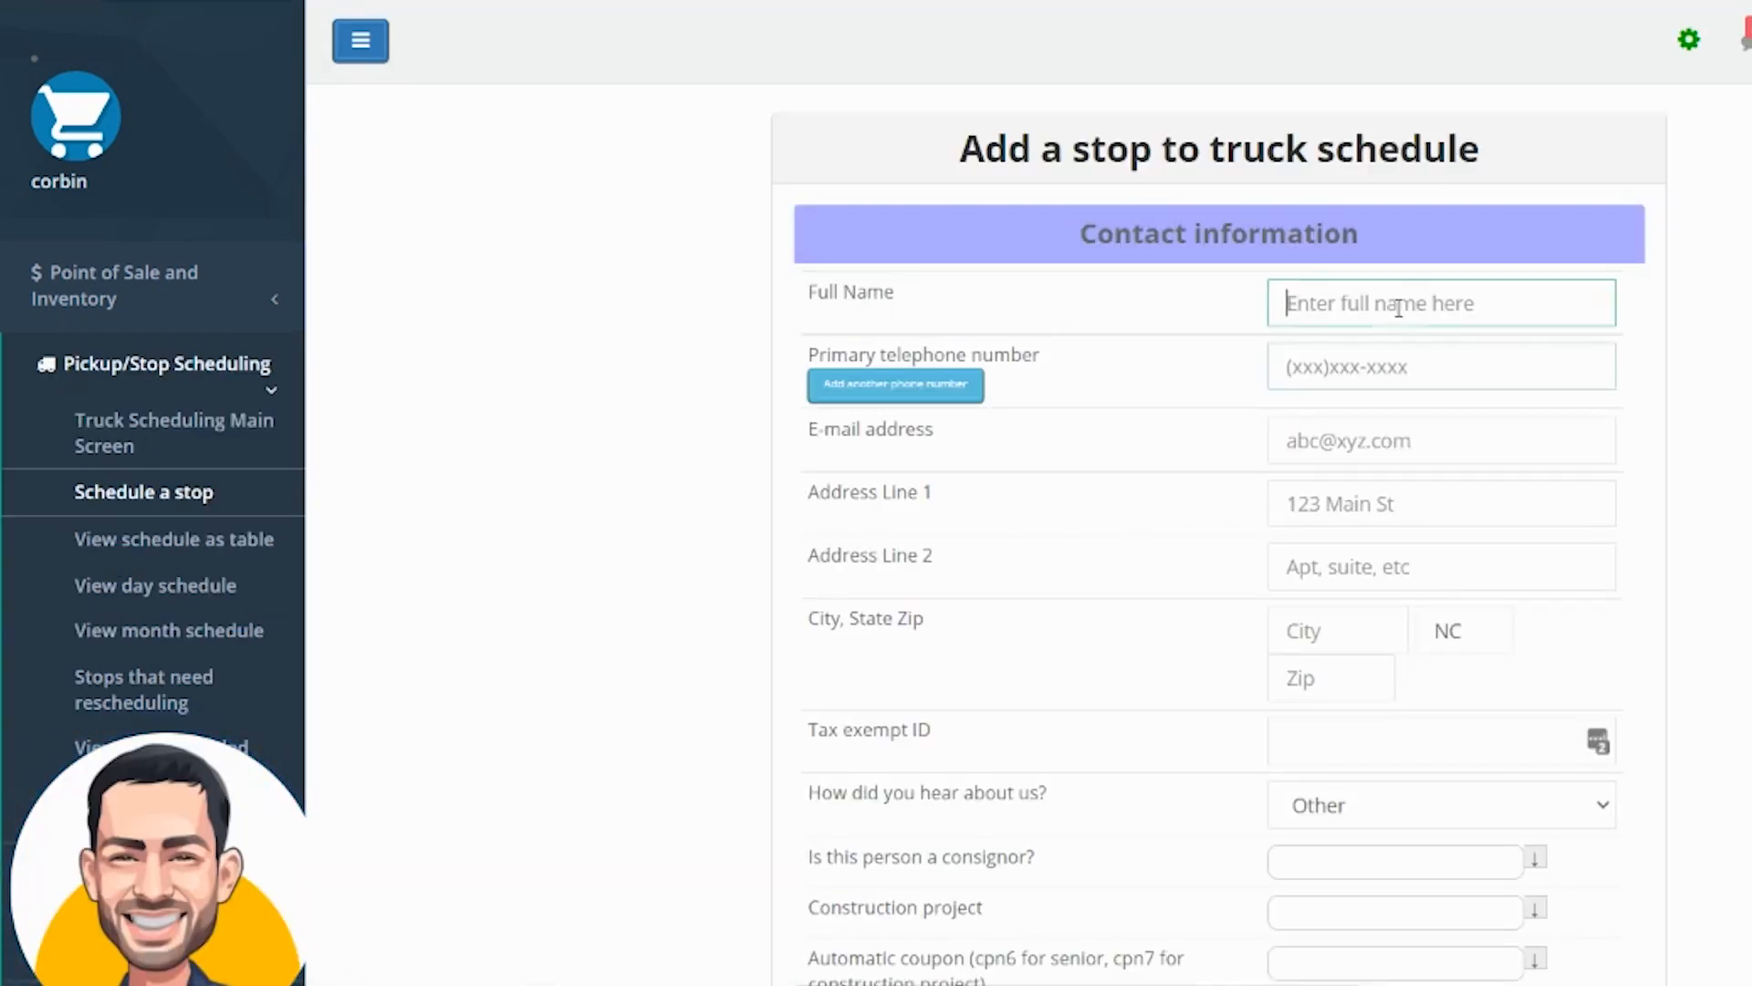
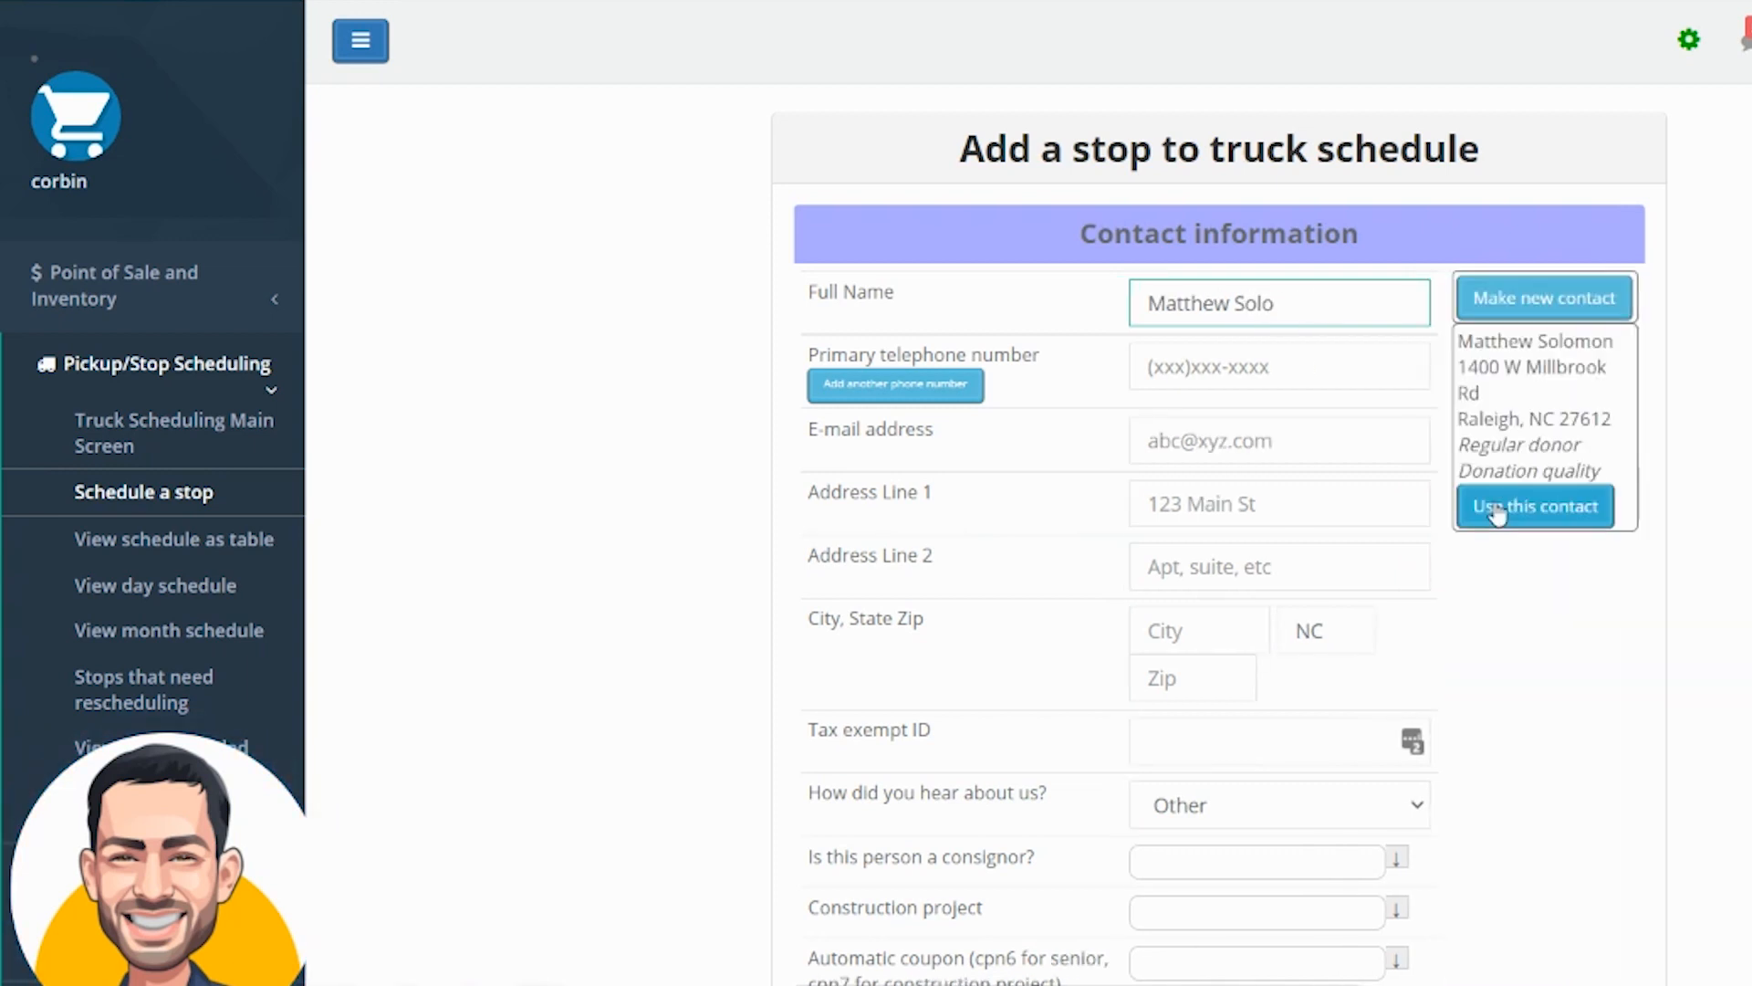
pyautogui.moveTo(1460, 343); pyautogui.dragTo(1588, 370)
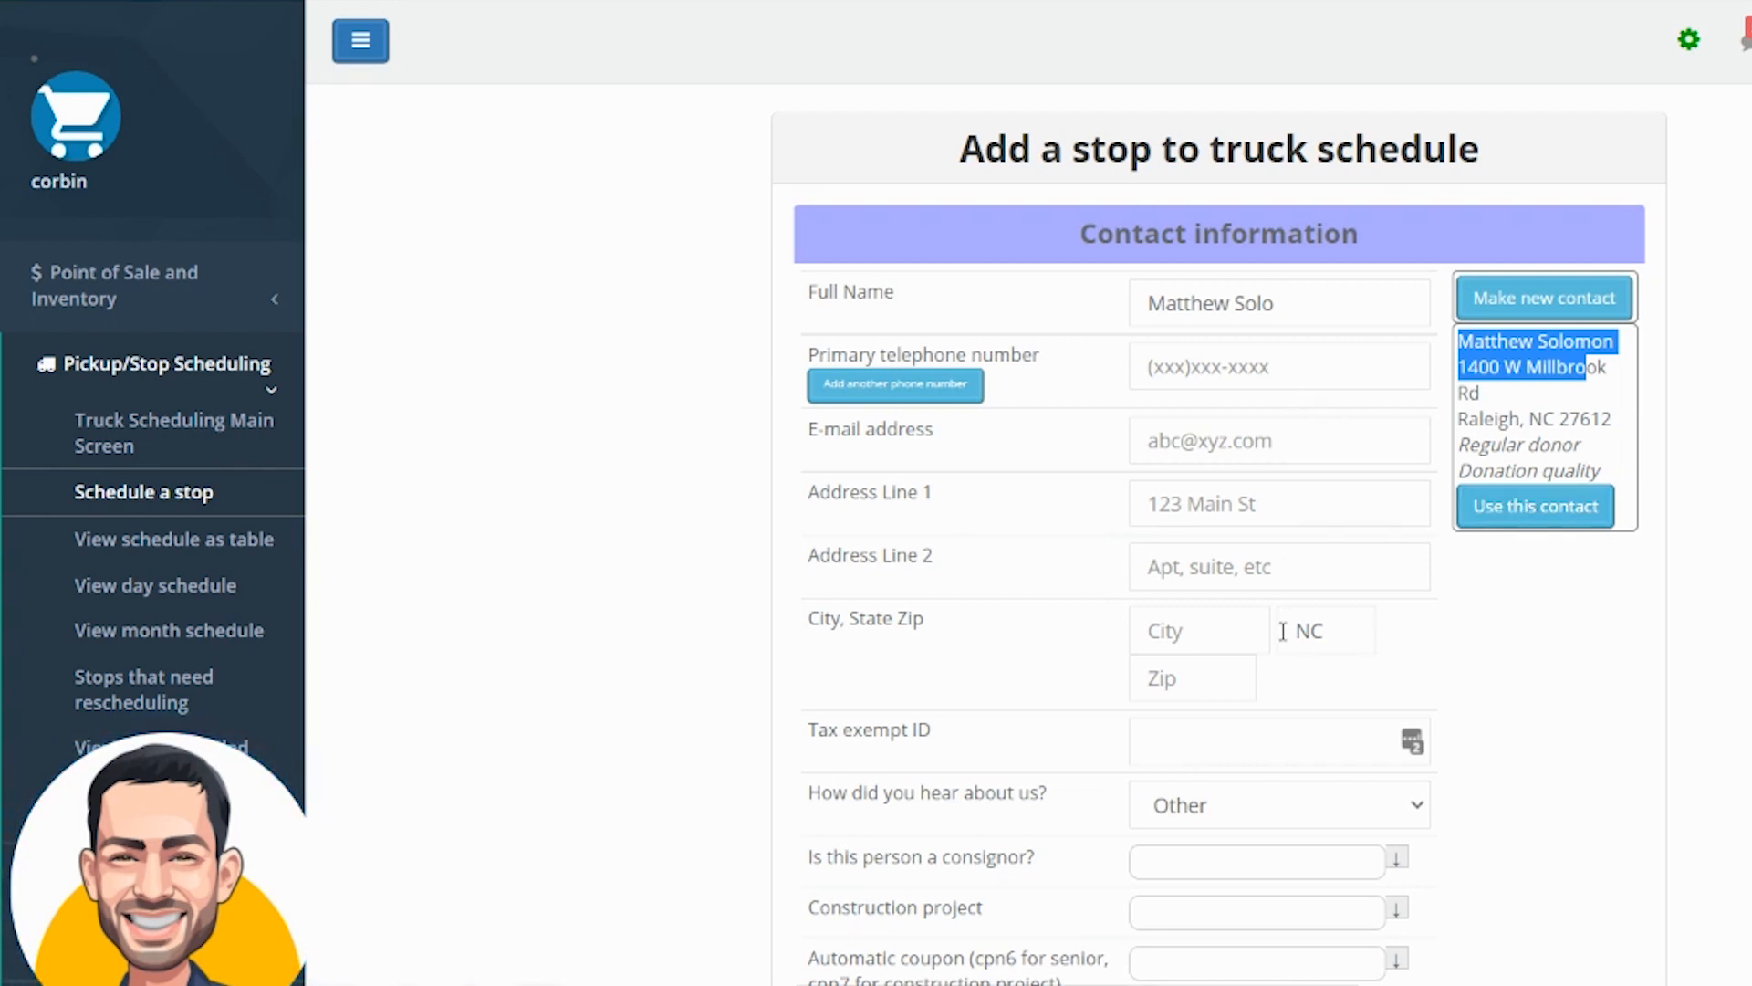
# Use the matching existing contact for this stop
pyautogui.scroll(-2, 1209, 496)
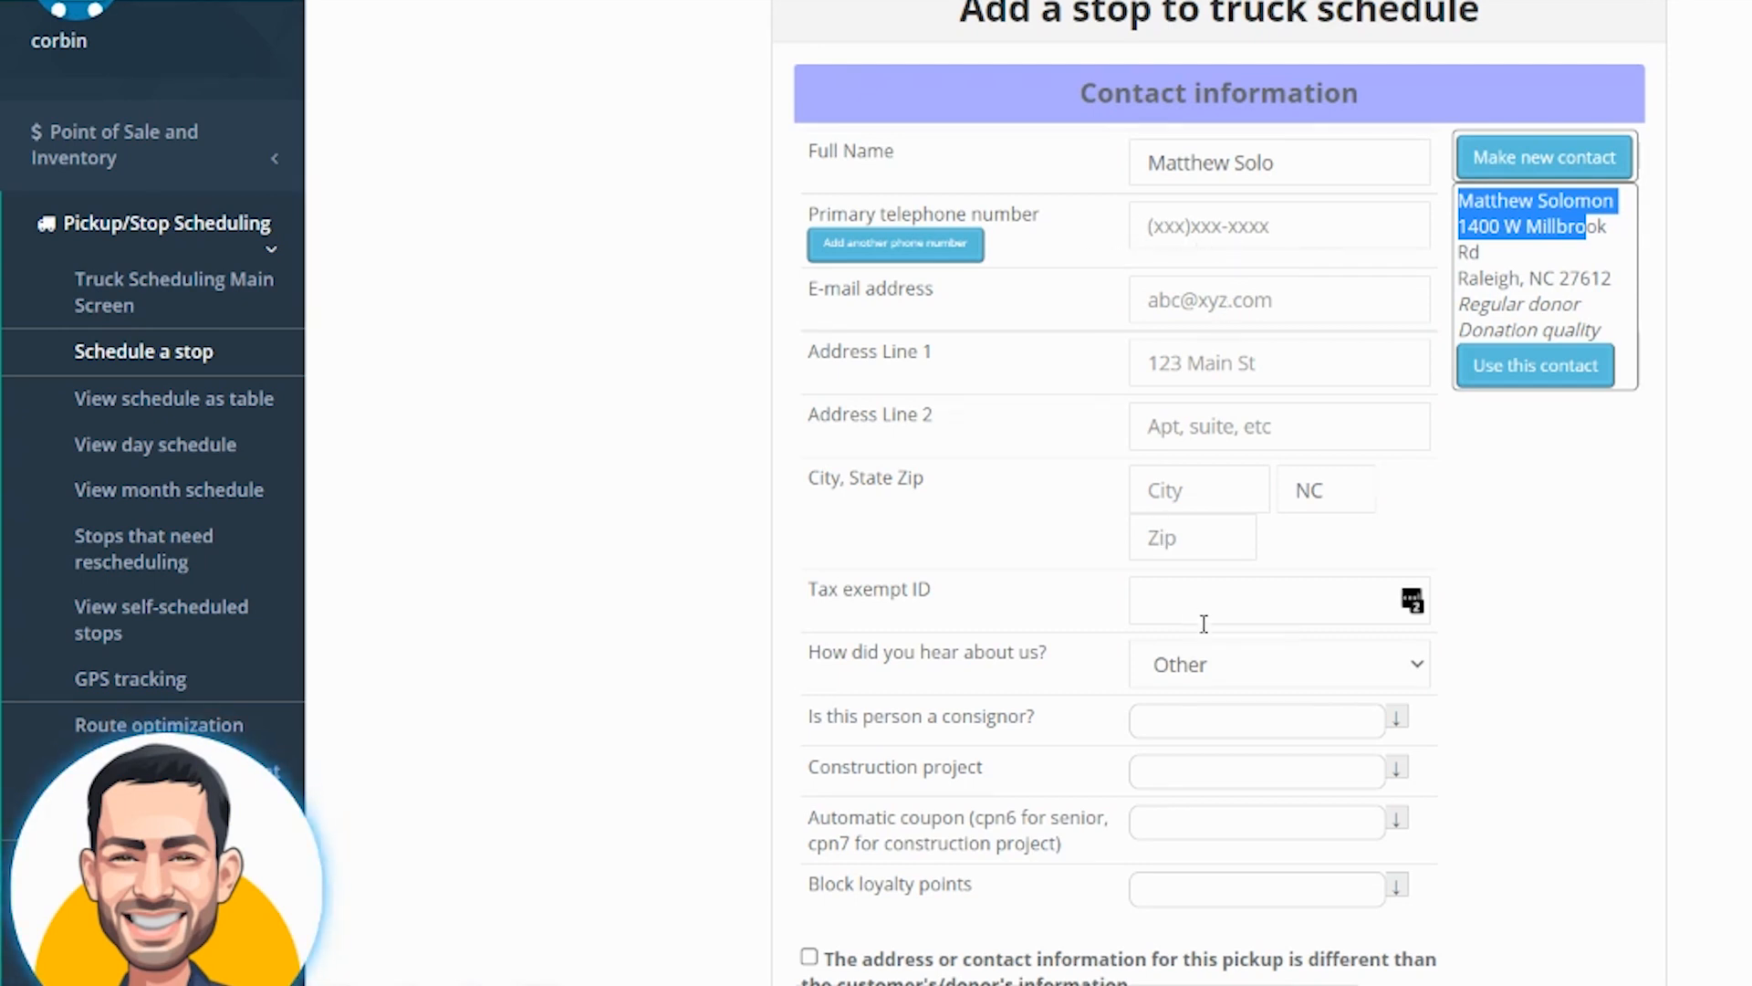
pyautogui.scroll(-2, 1223, 638)
pyautogui.scroll(2, 1269, 655)
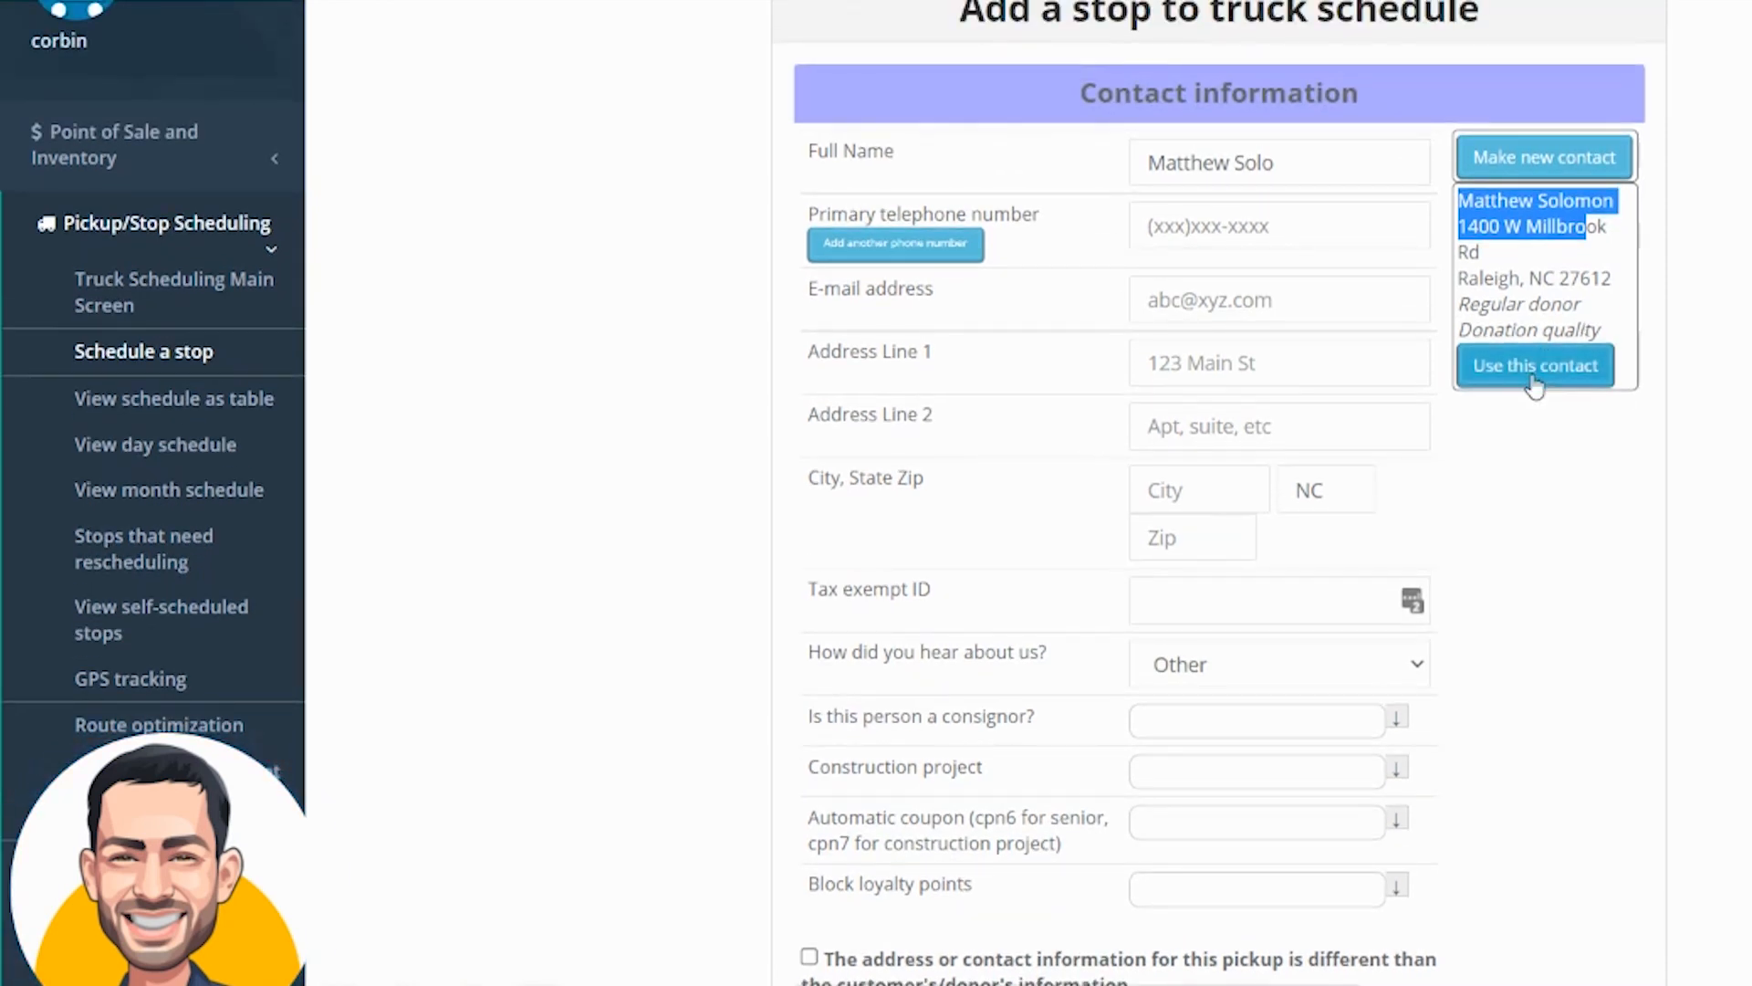
pyautogui.click(1536, 374)
# Select Truck 2 for the stop in the truck and date information
pyautogui.scroll(-3, 1314, 456)
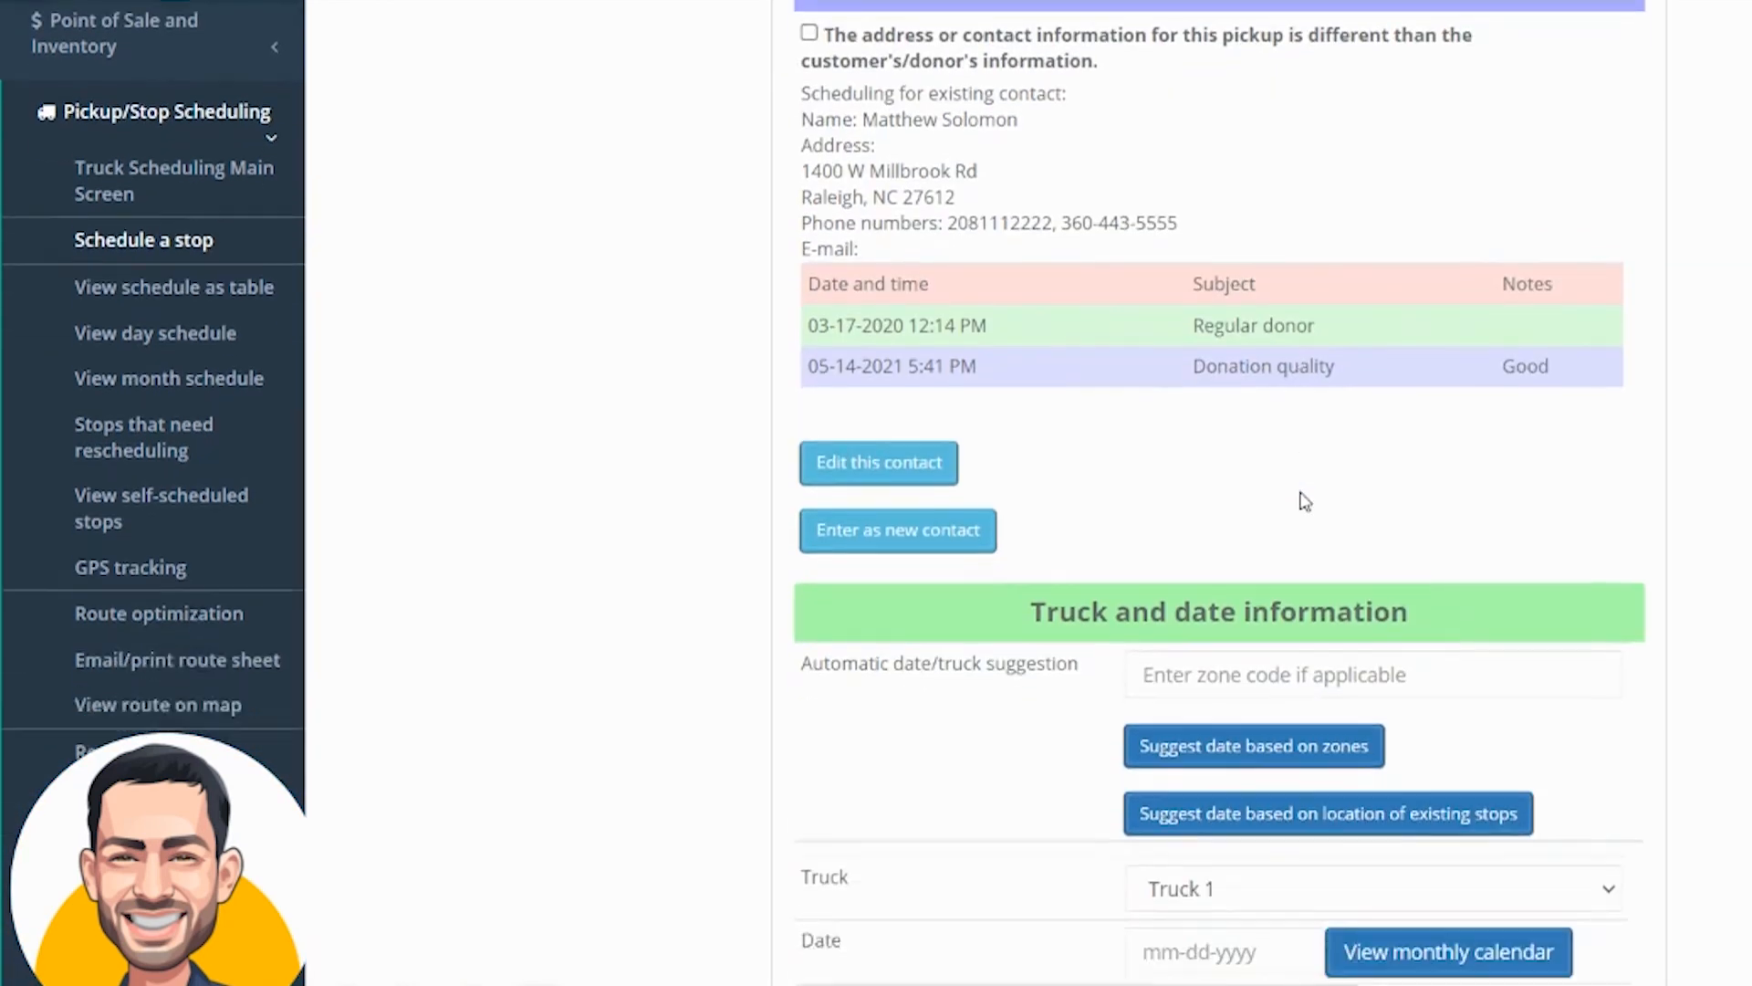
pyautogui.scroll(-2, 1337, 480)
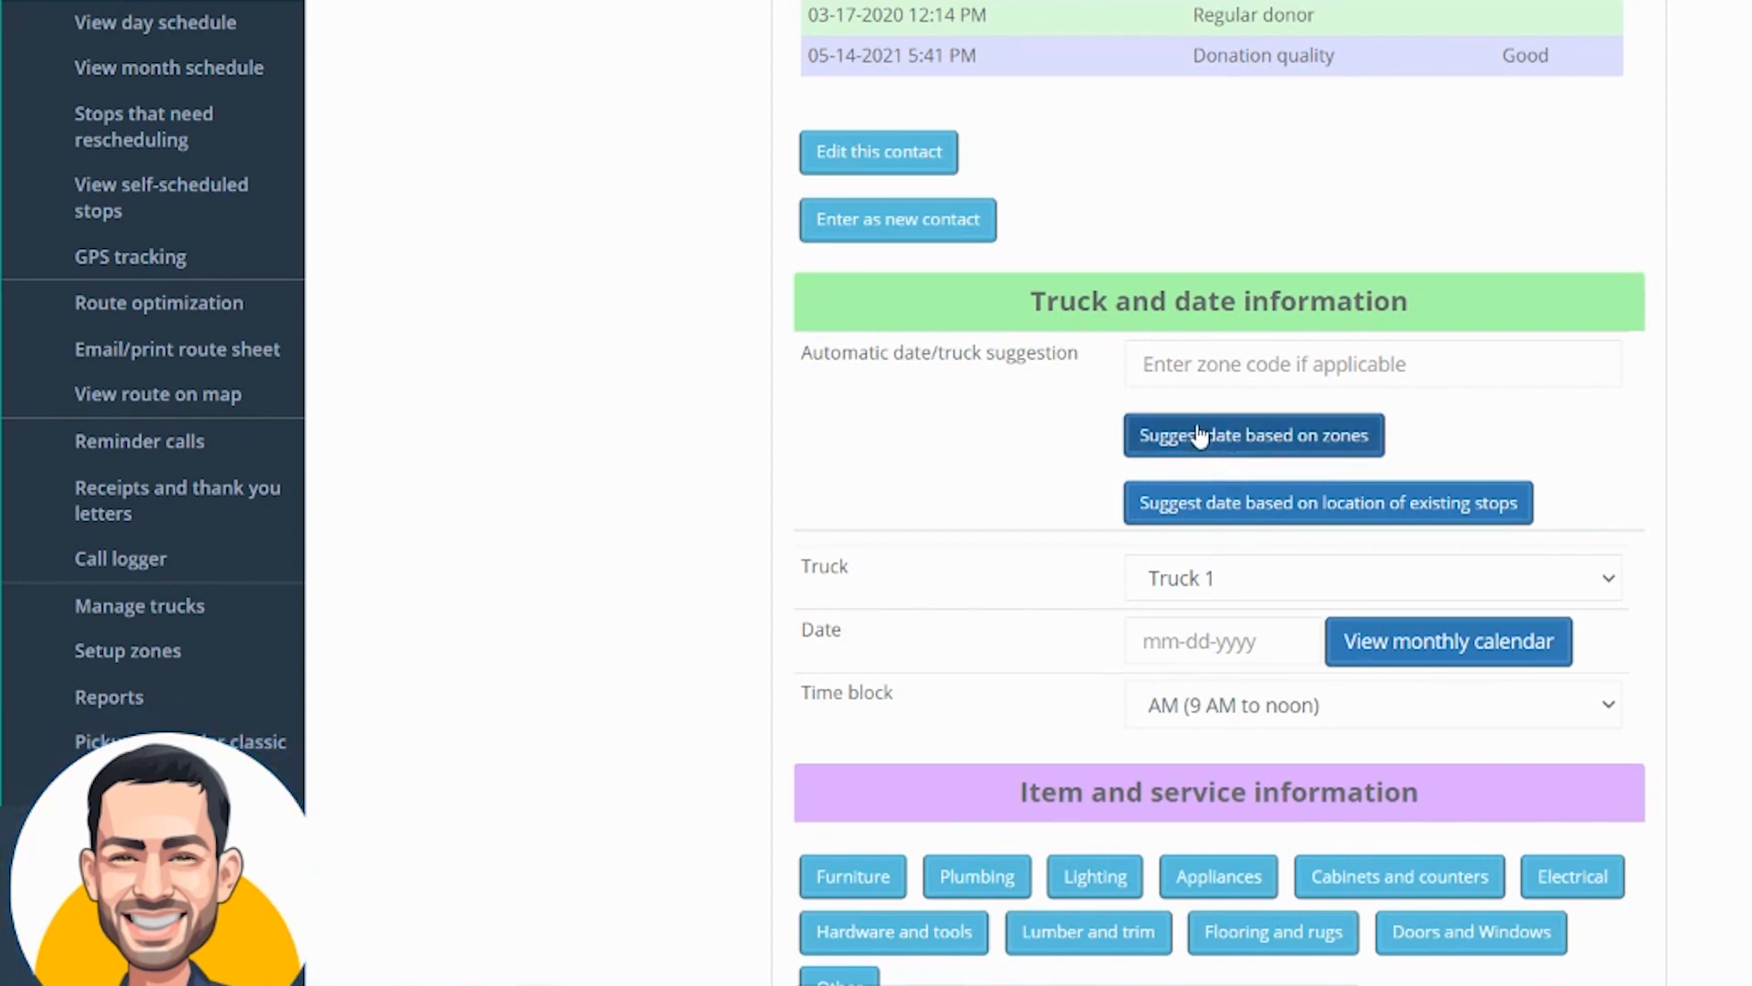
pyautogui.scroll(-2, 1097, 482)
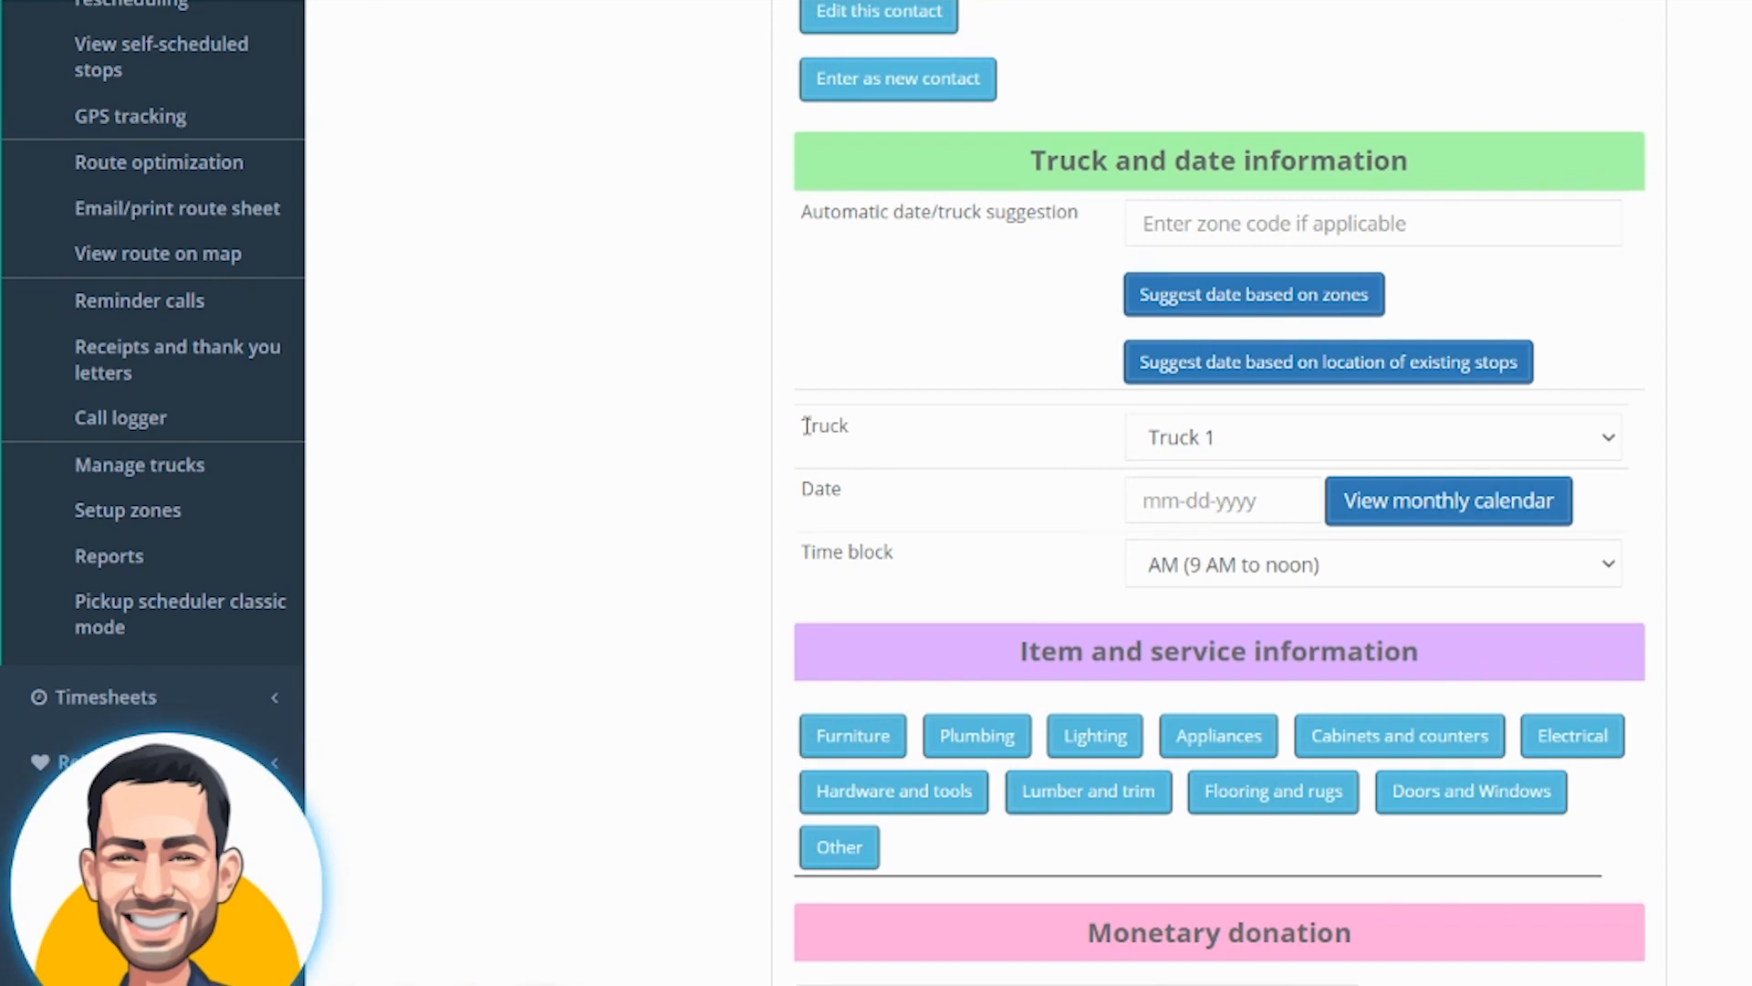
pyautogui.moveTo(802, 426); pyautogui.dragTo(1087, 435)
pyautogui.click(1219, 438)
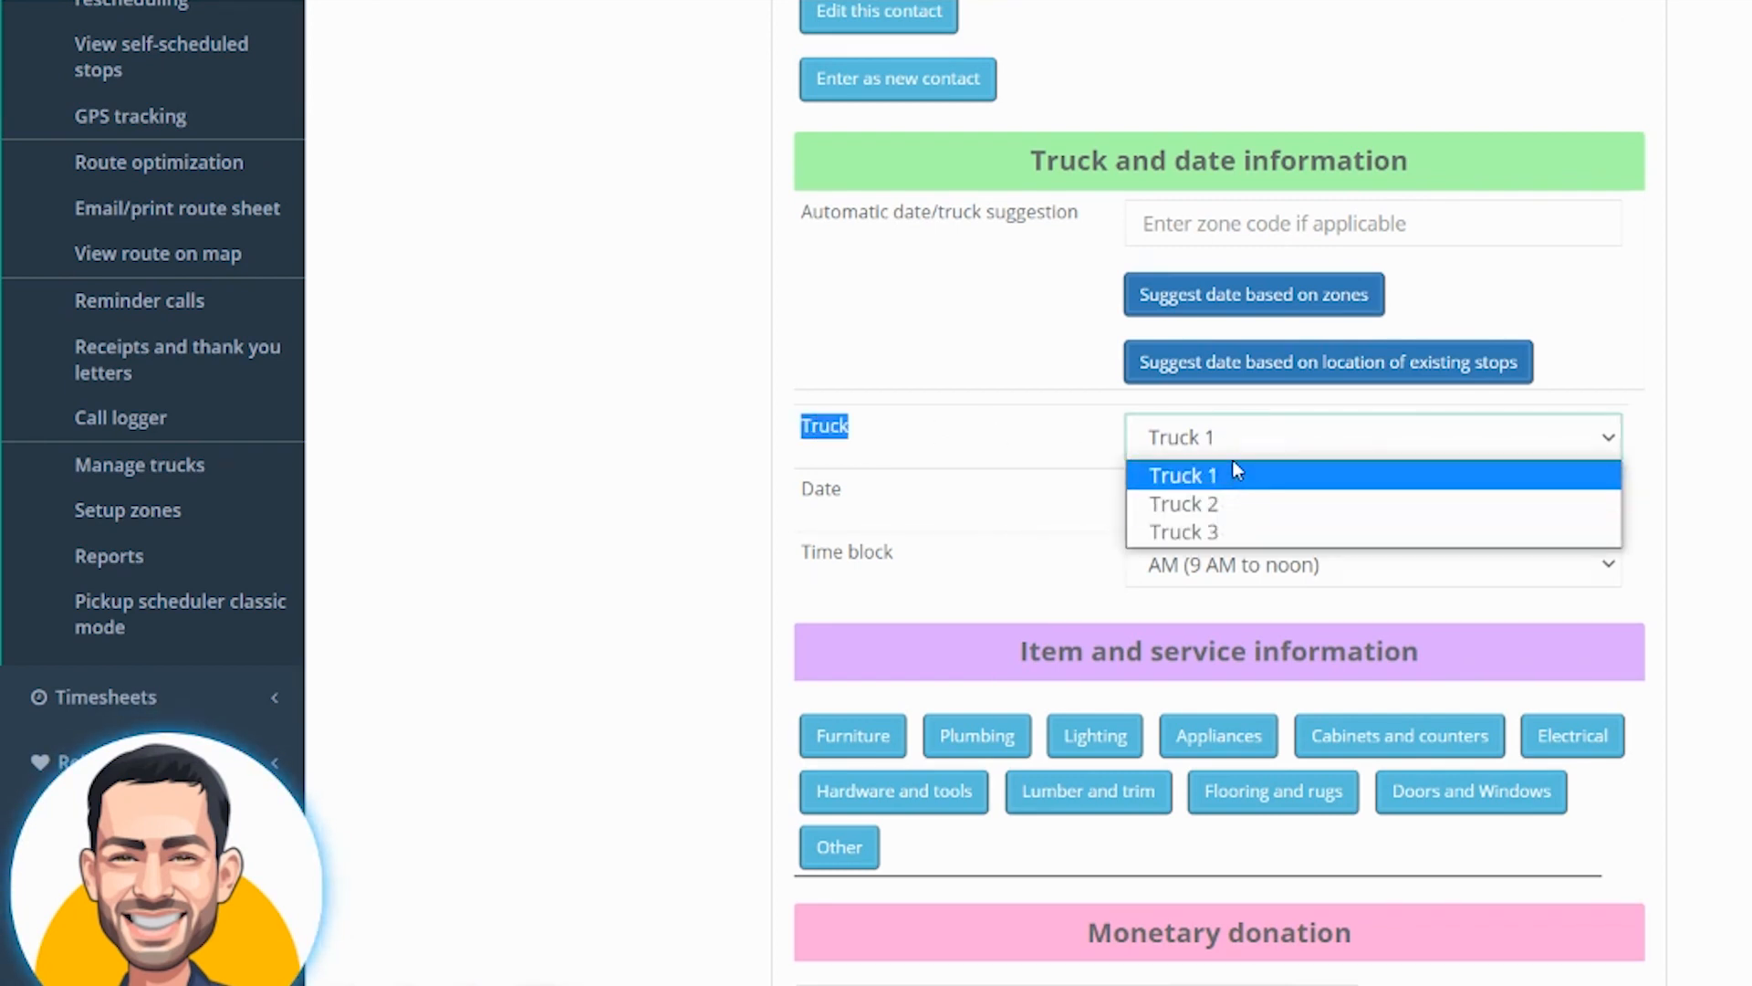
pyautogui.click(1230, 510)
# Open the monthly calendar and pick 31 August 2021 as the stop date
pyautogui.click(1409, 498)
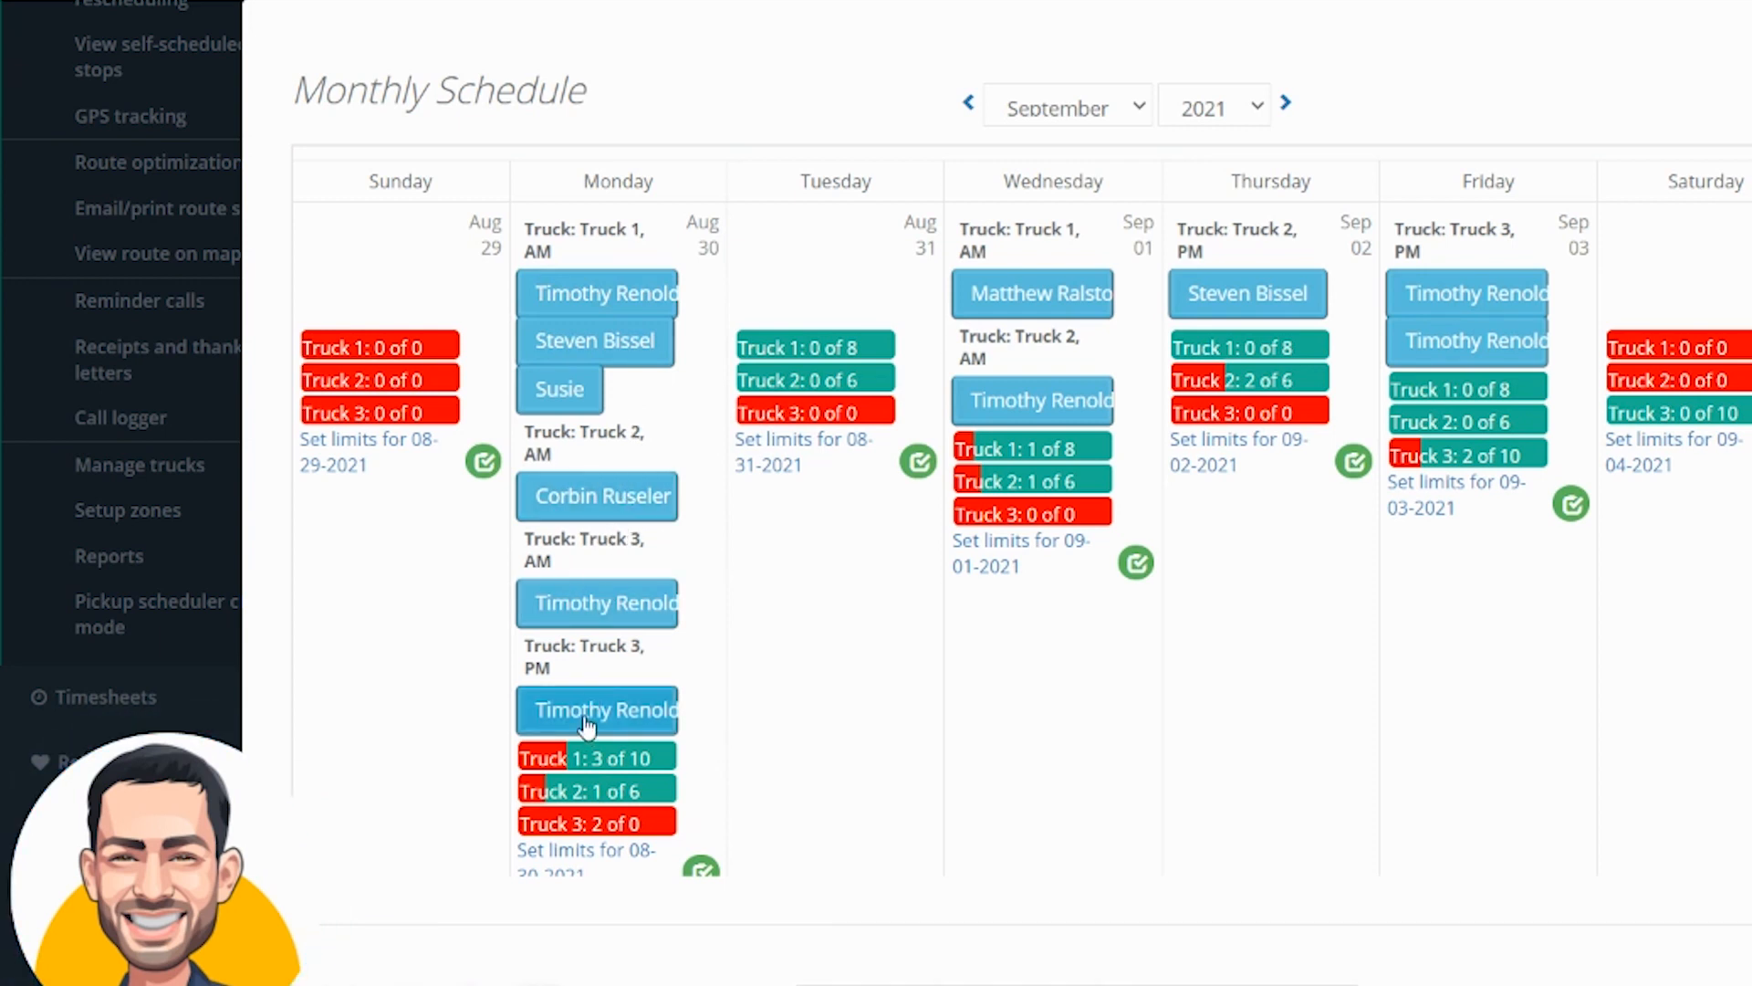
pyautogui.scroll(-8, 849, 649)
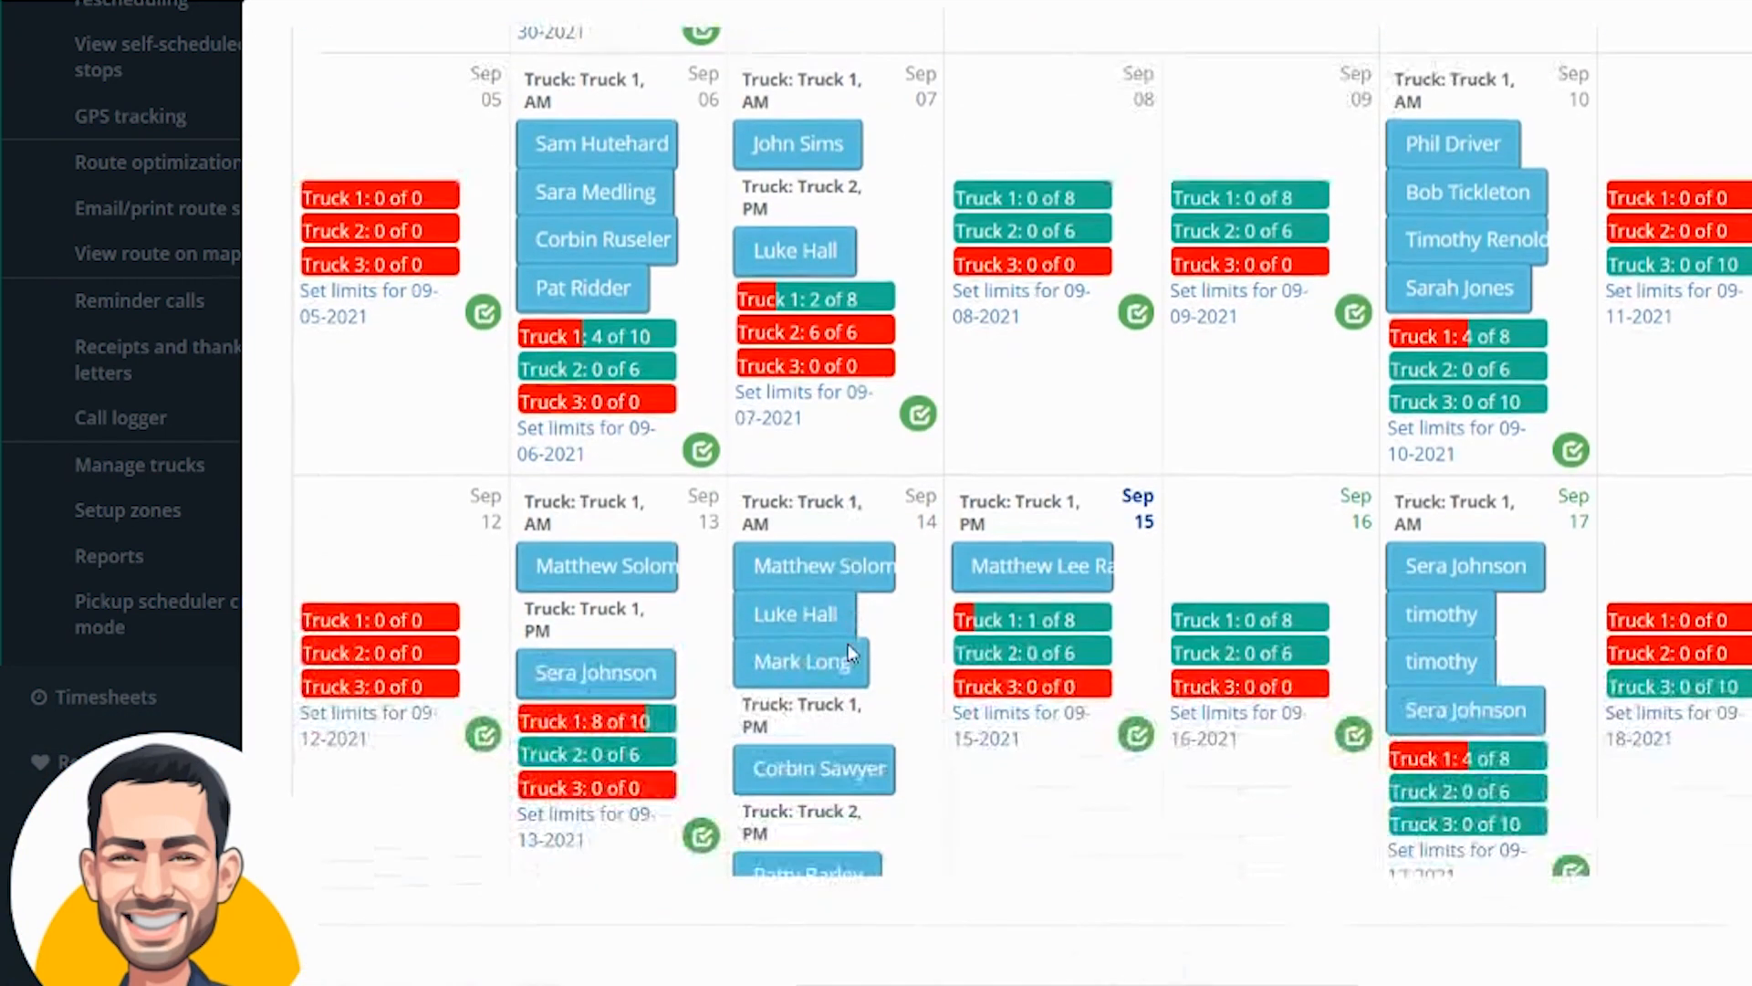
pyautogui.scroll(-3, 847, 644)
pyautogui.scroll(-5, 1024, 645)
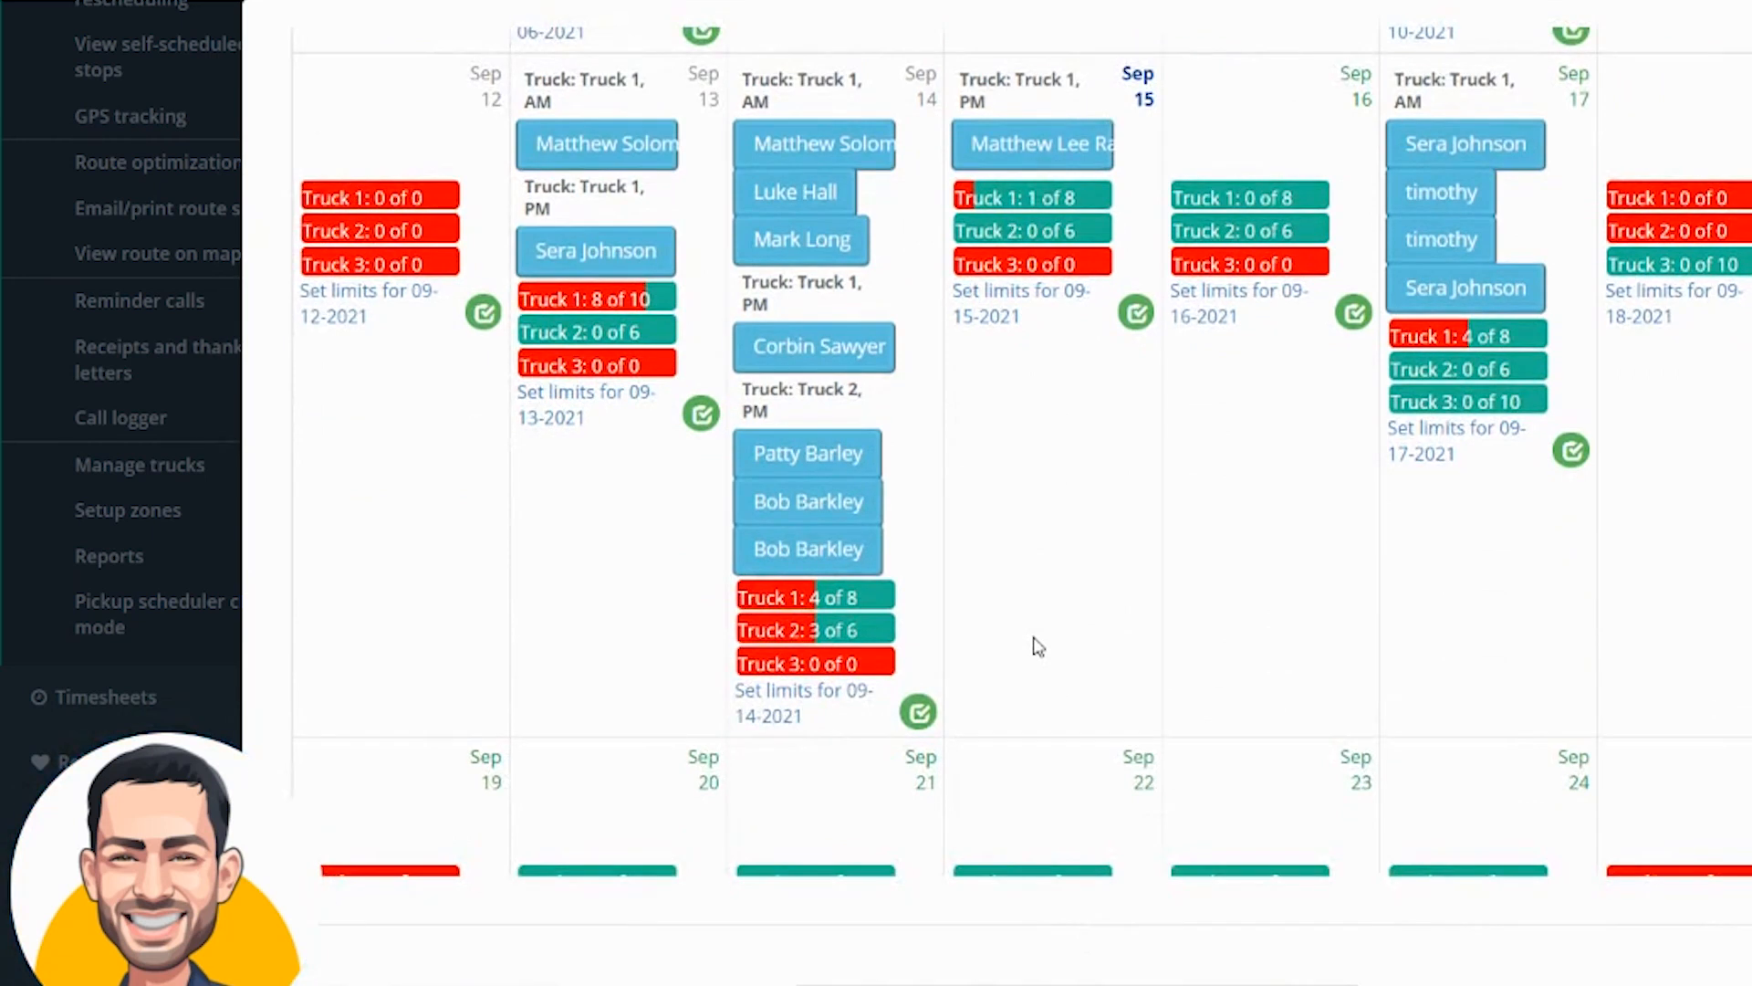
pyautogui.scroll(15, 1039, 647)
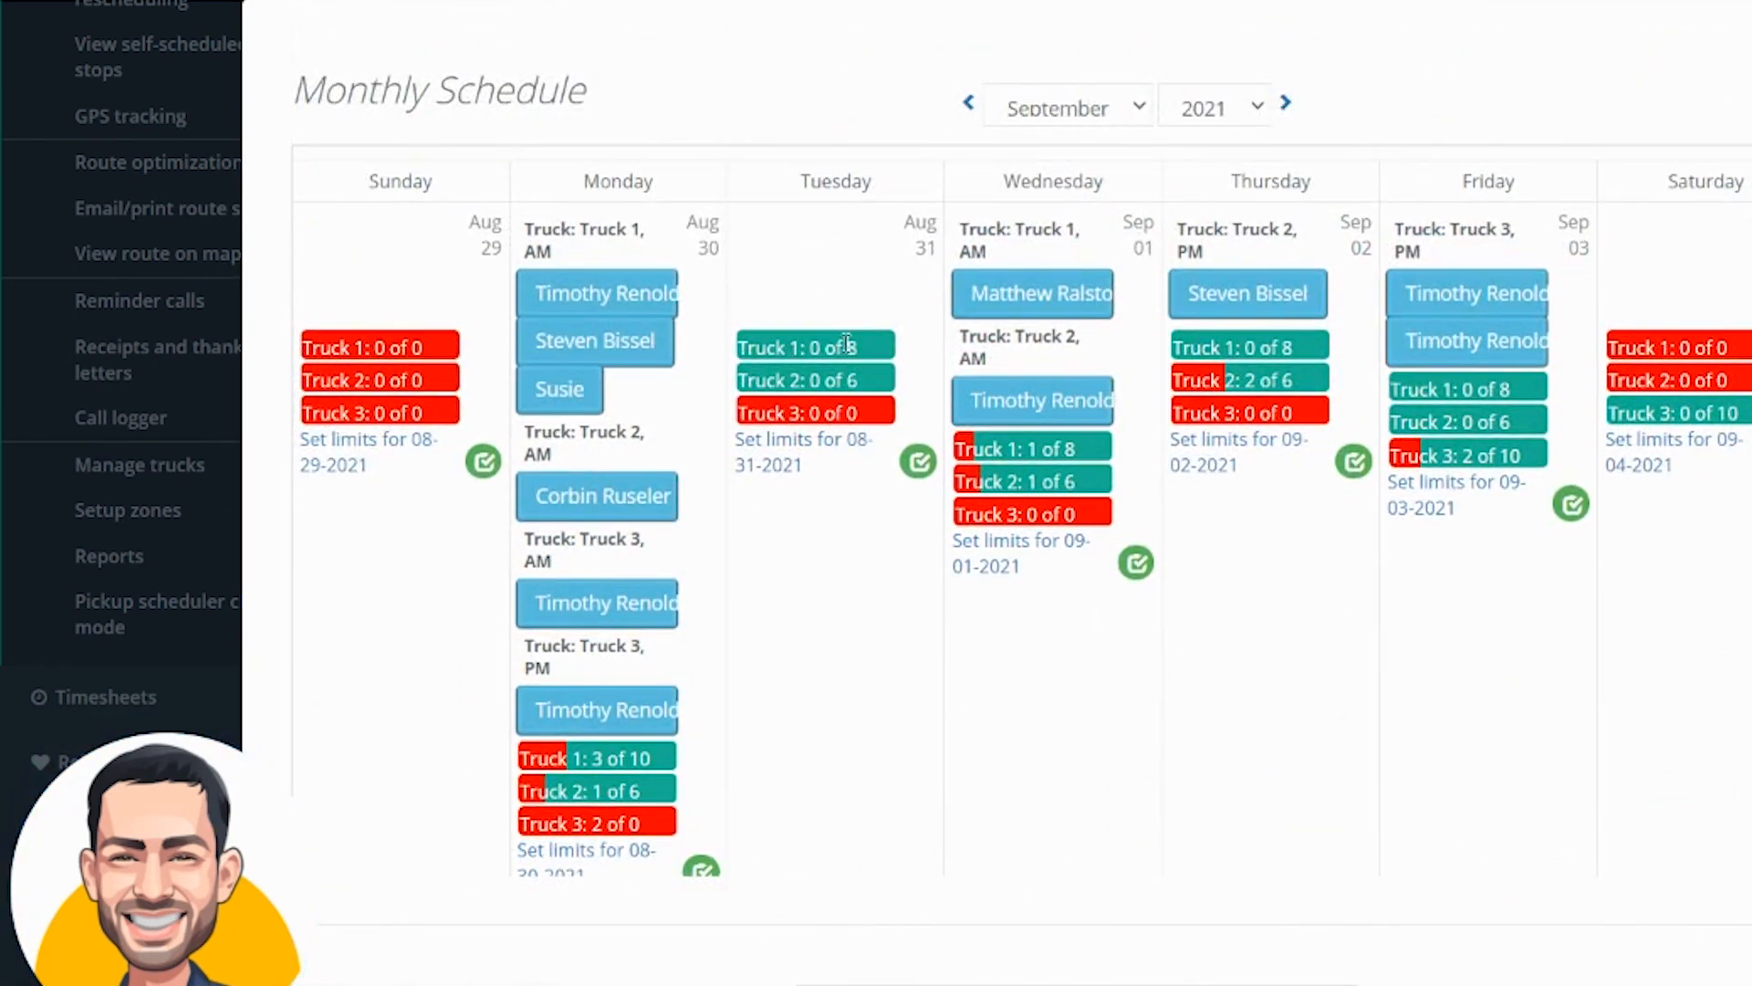
pyautogui.click(920, 462)
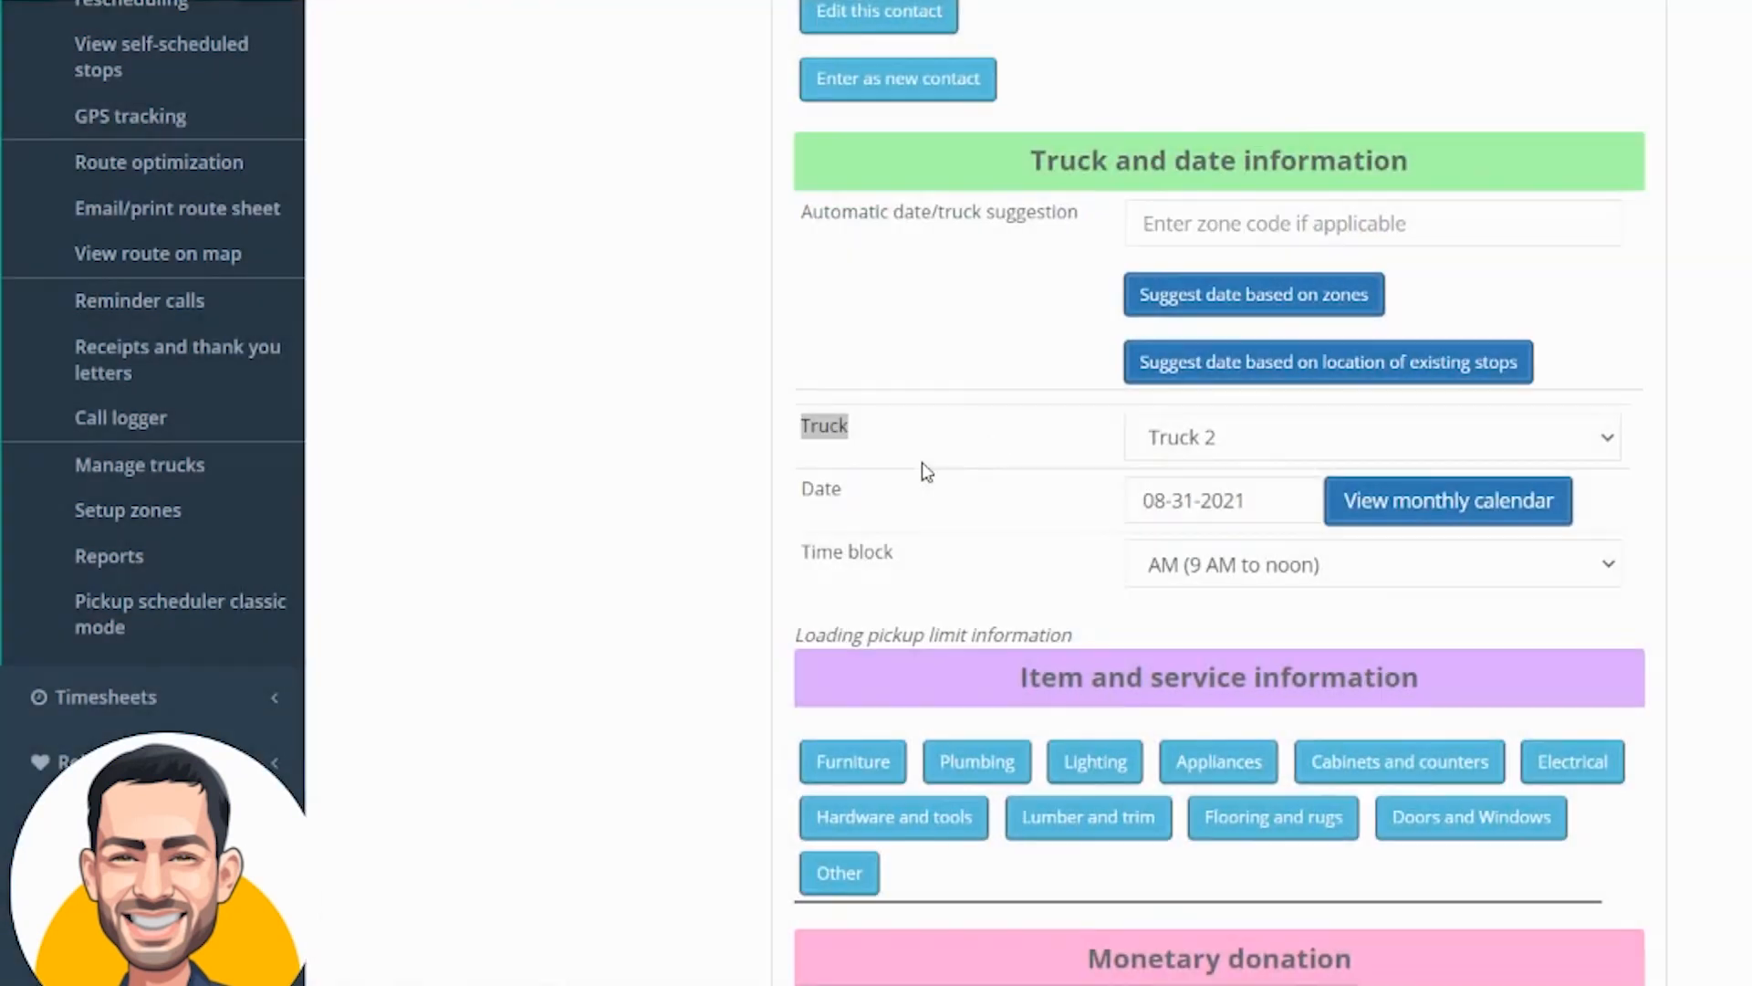
# Set the time block to PM (noon to 4 PM)
pyautogui.click(1240, 566)
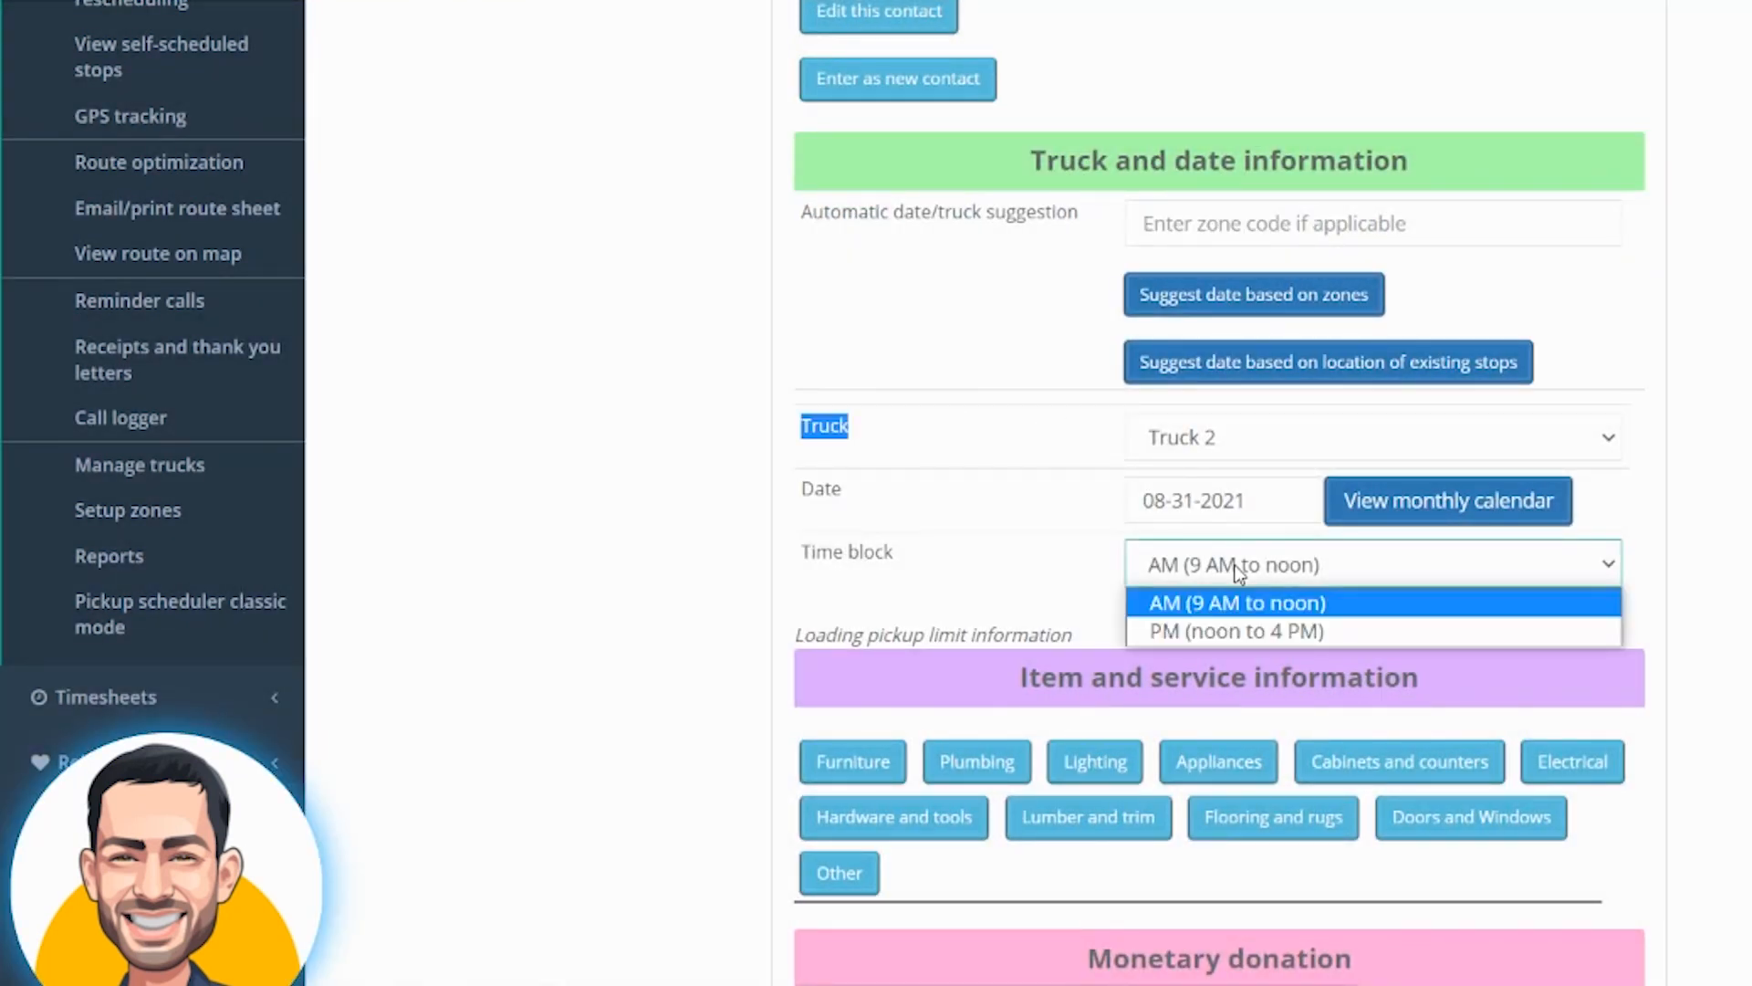
pyautogui.click(1239, 629)
pyautogui.click(1239, 615)
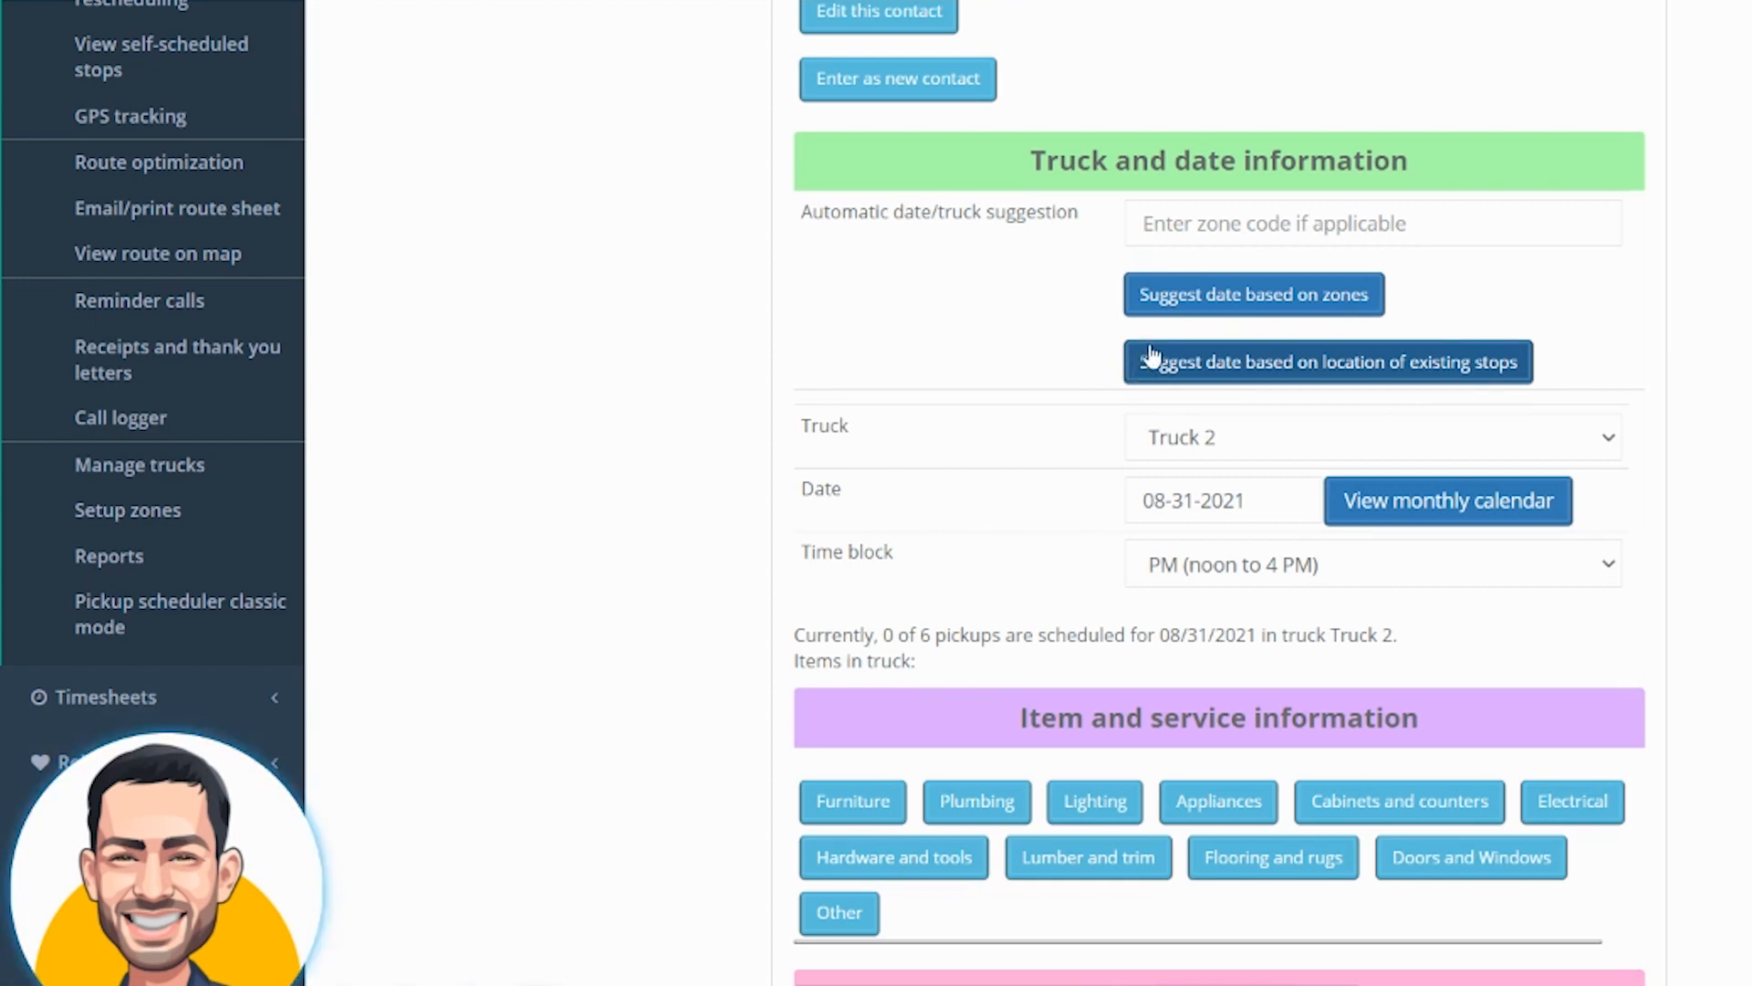
# Request suggested dates and trucks based on zones
pyautogui.click(1208, 297)
pyautogui.moveTo(806, 141); pyautogui.dragTo(955, 170)
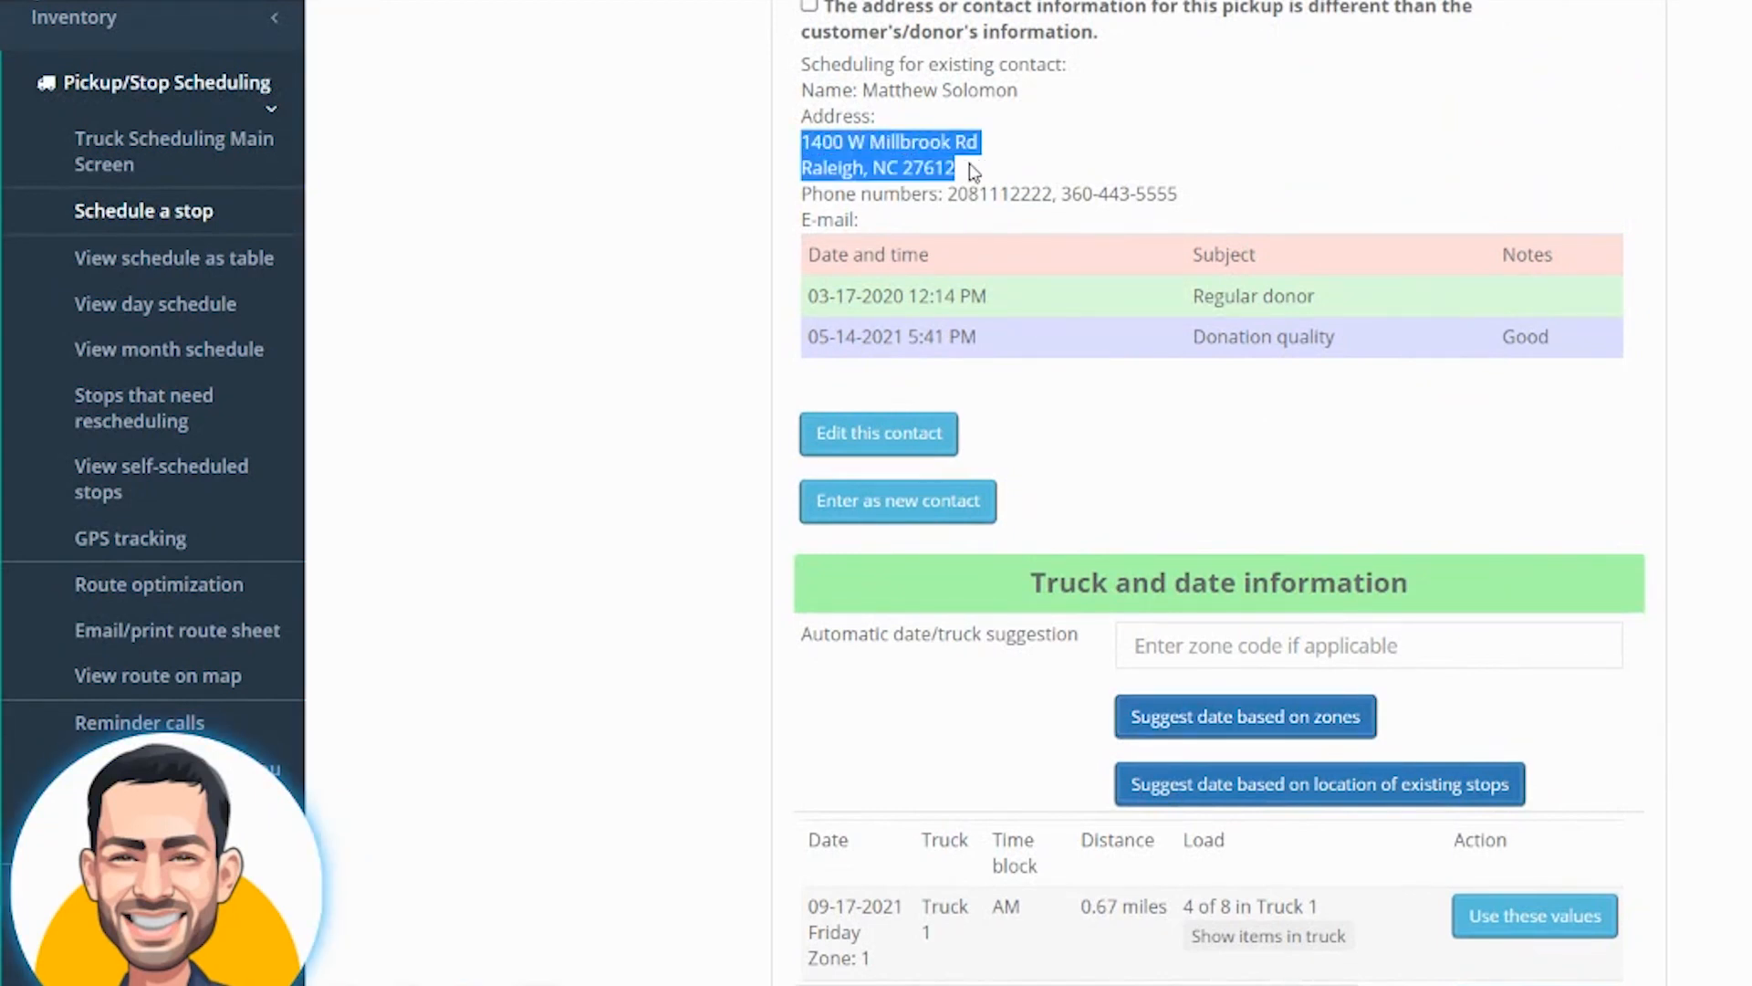
pyautogui.click(1255, 718)
pyautogui.scroll(-3, 1369, 566)
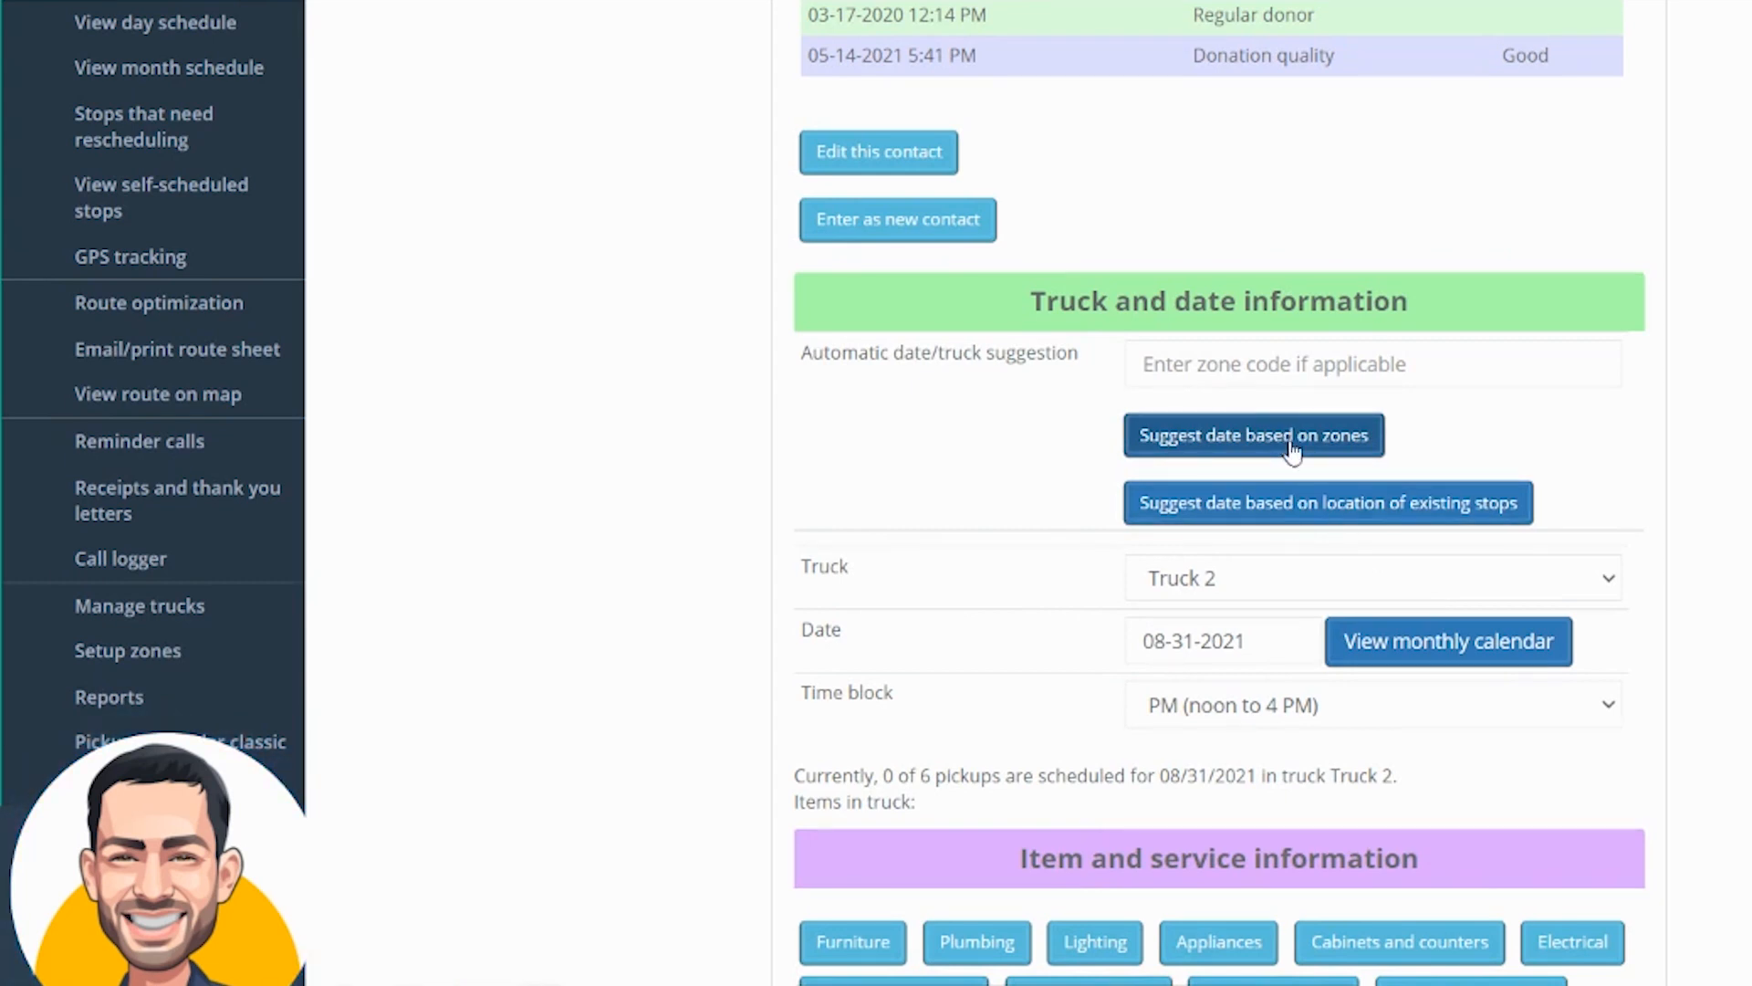
pyautogui.click(1201, 444)
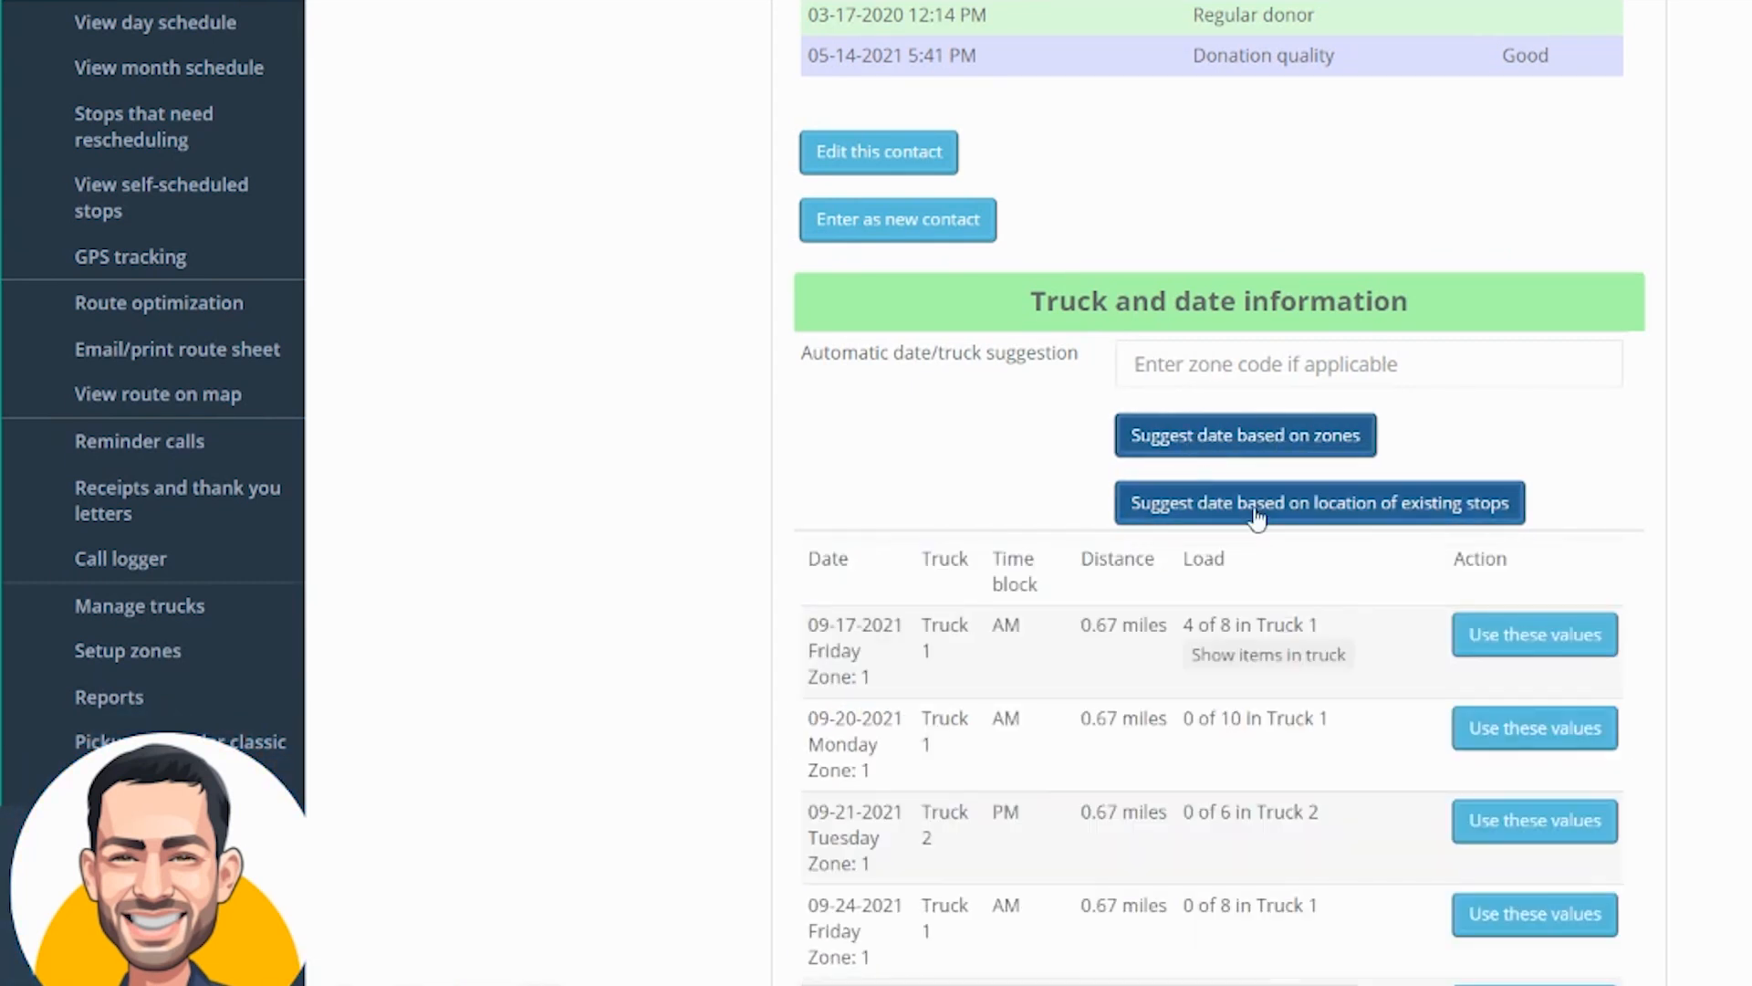
# Examine the zone-based suggestions and show the items already in the truck for the first suggested date
pyautogui.scroll(-3, 1146, 456)
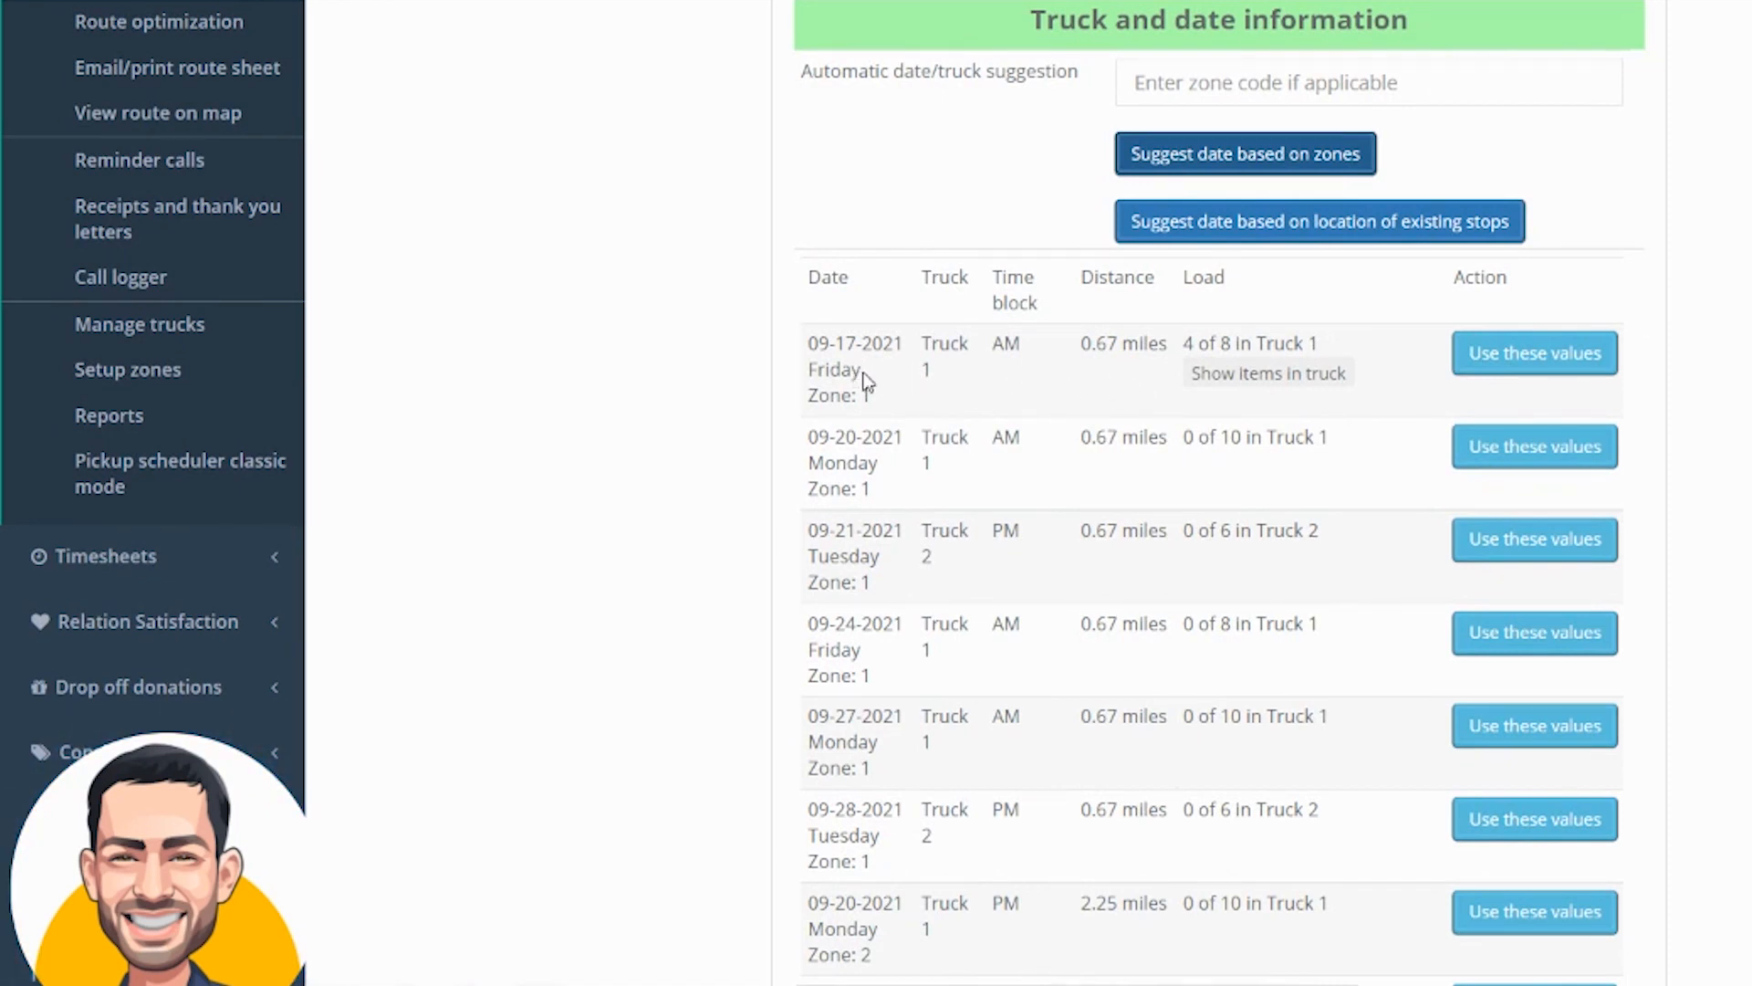
pyautogui.moveTo(865, 381); pyautogui.dragTo(829, 344)
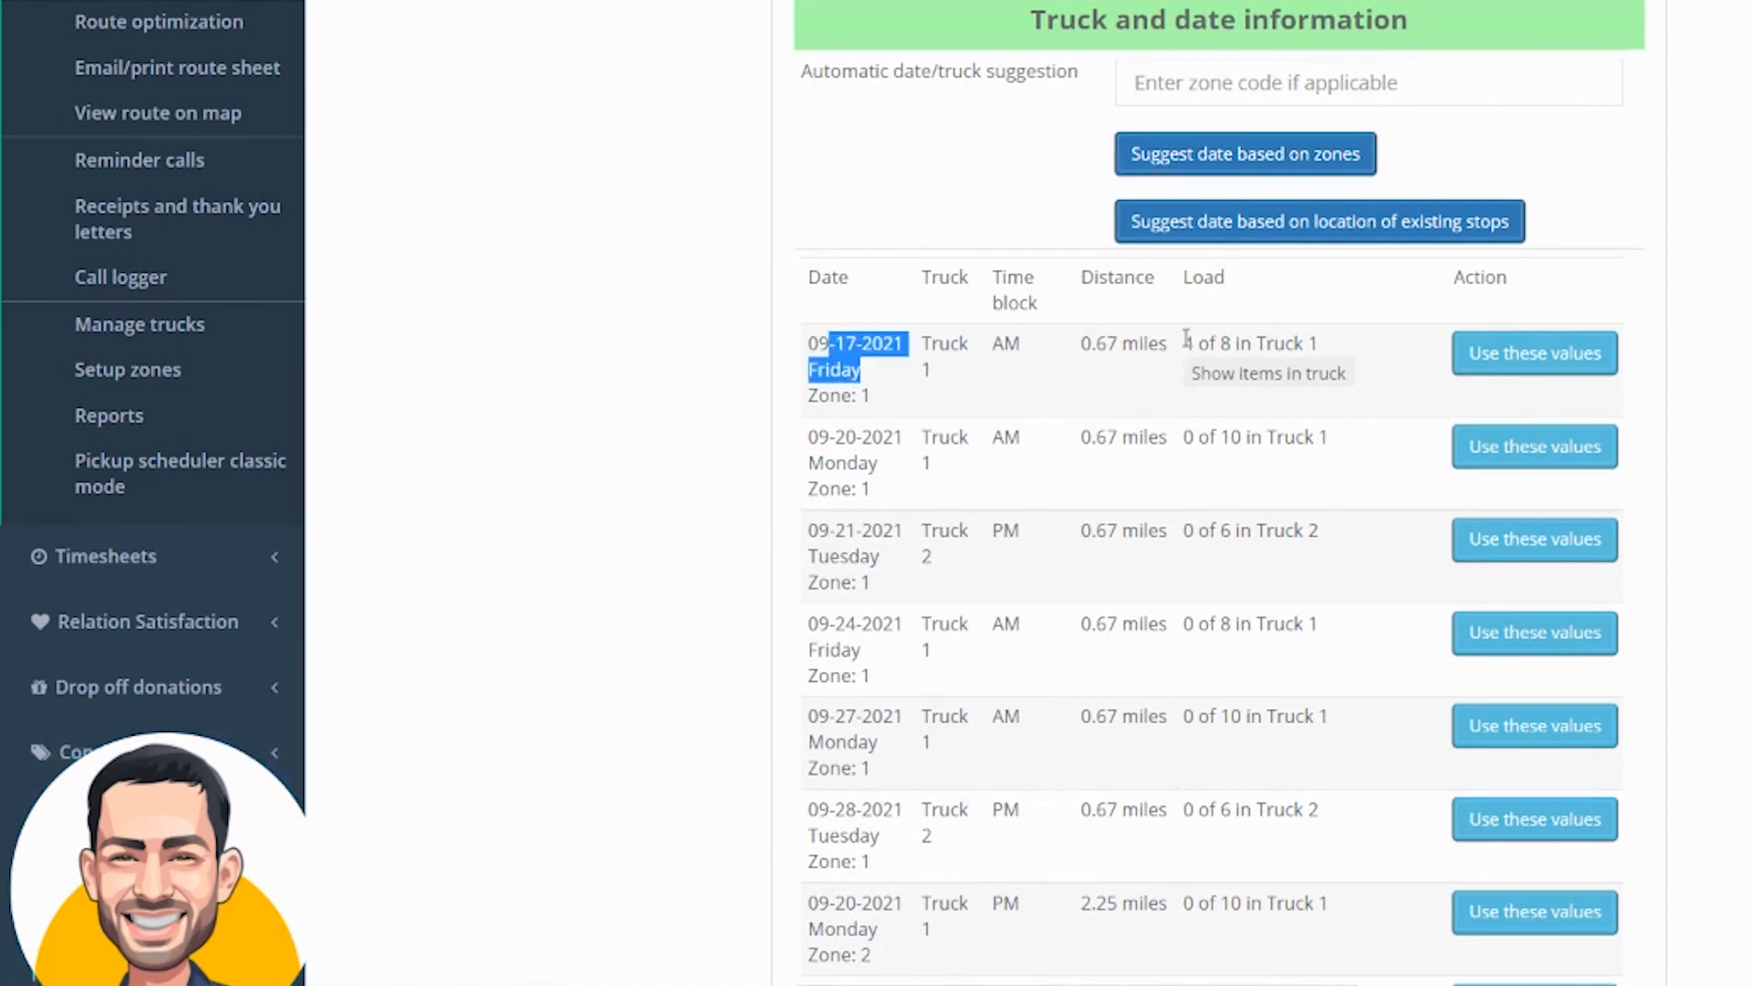
pyautogui.moveTo(1184, 343); pyautogui.dragTo(1233, 344)
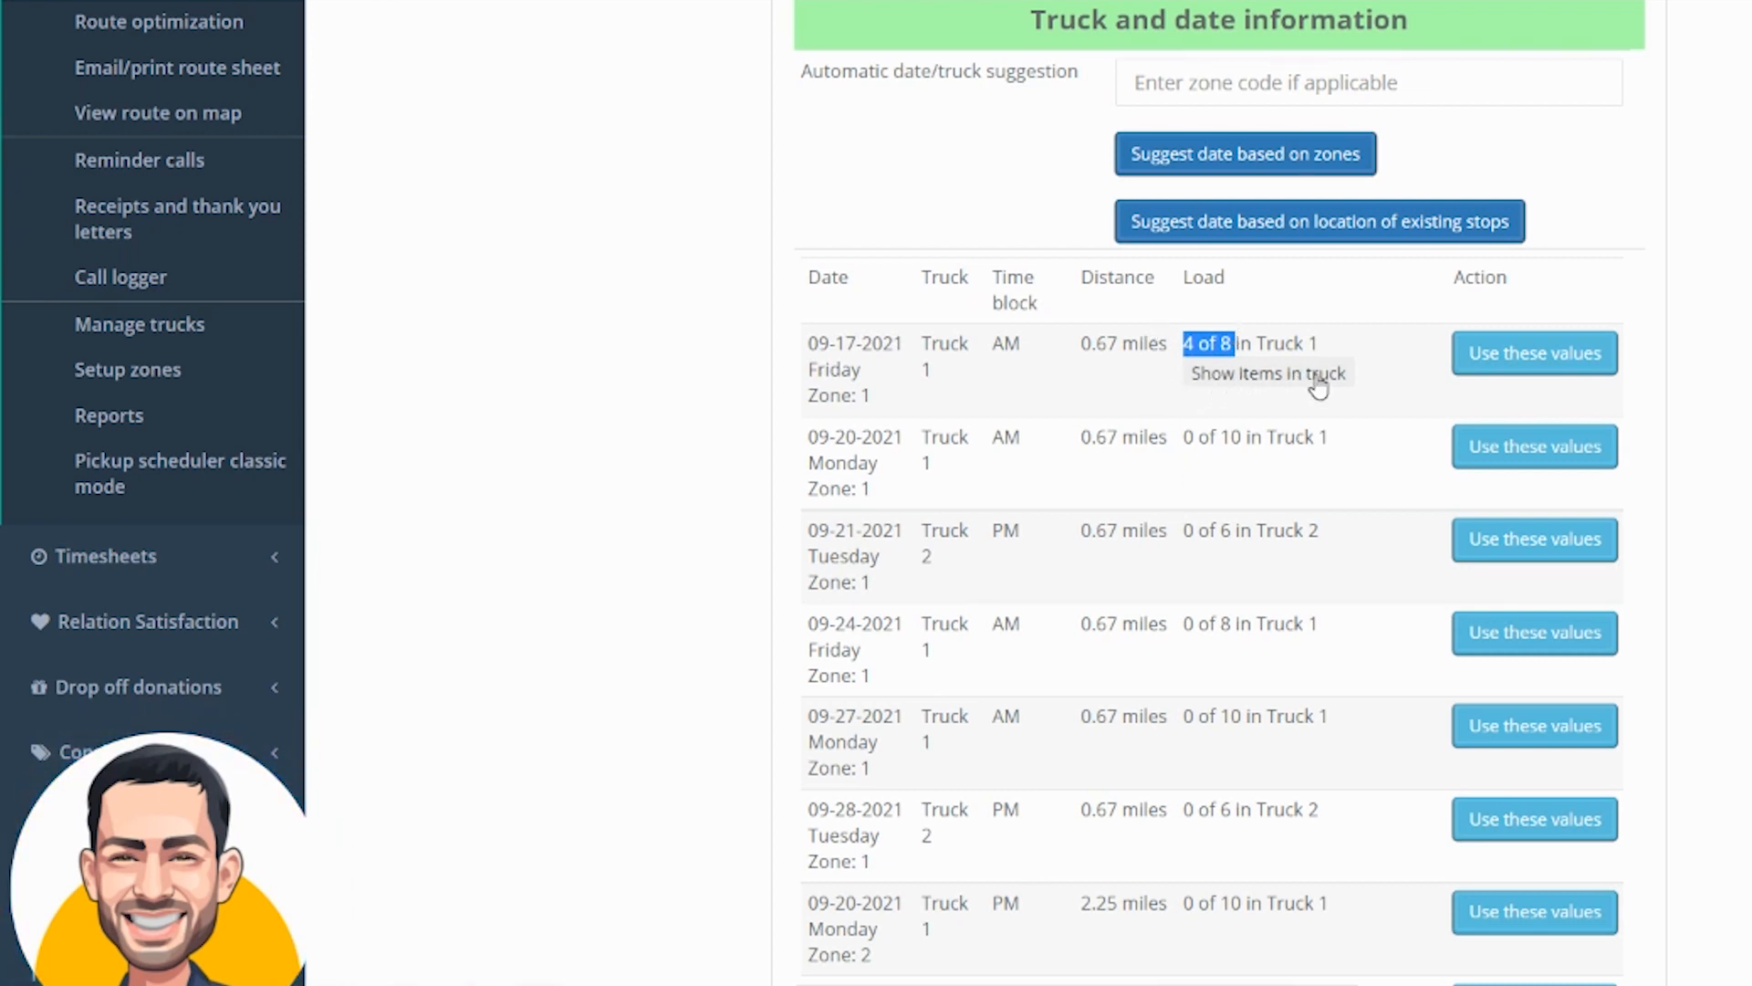
pyautogui.click(1223, 376)
pyautogui.moveTo(1213, 394); pyautogui.dragTo(1511, 554)
pyautogui.click(1511, 555)
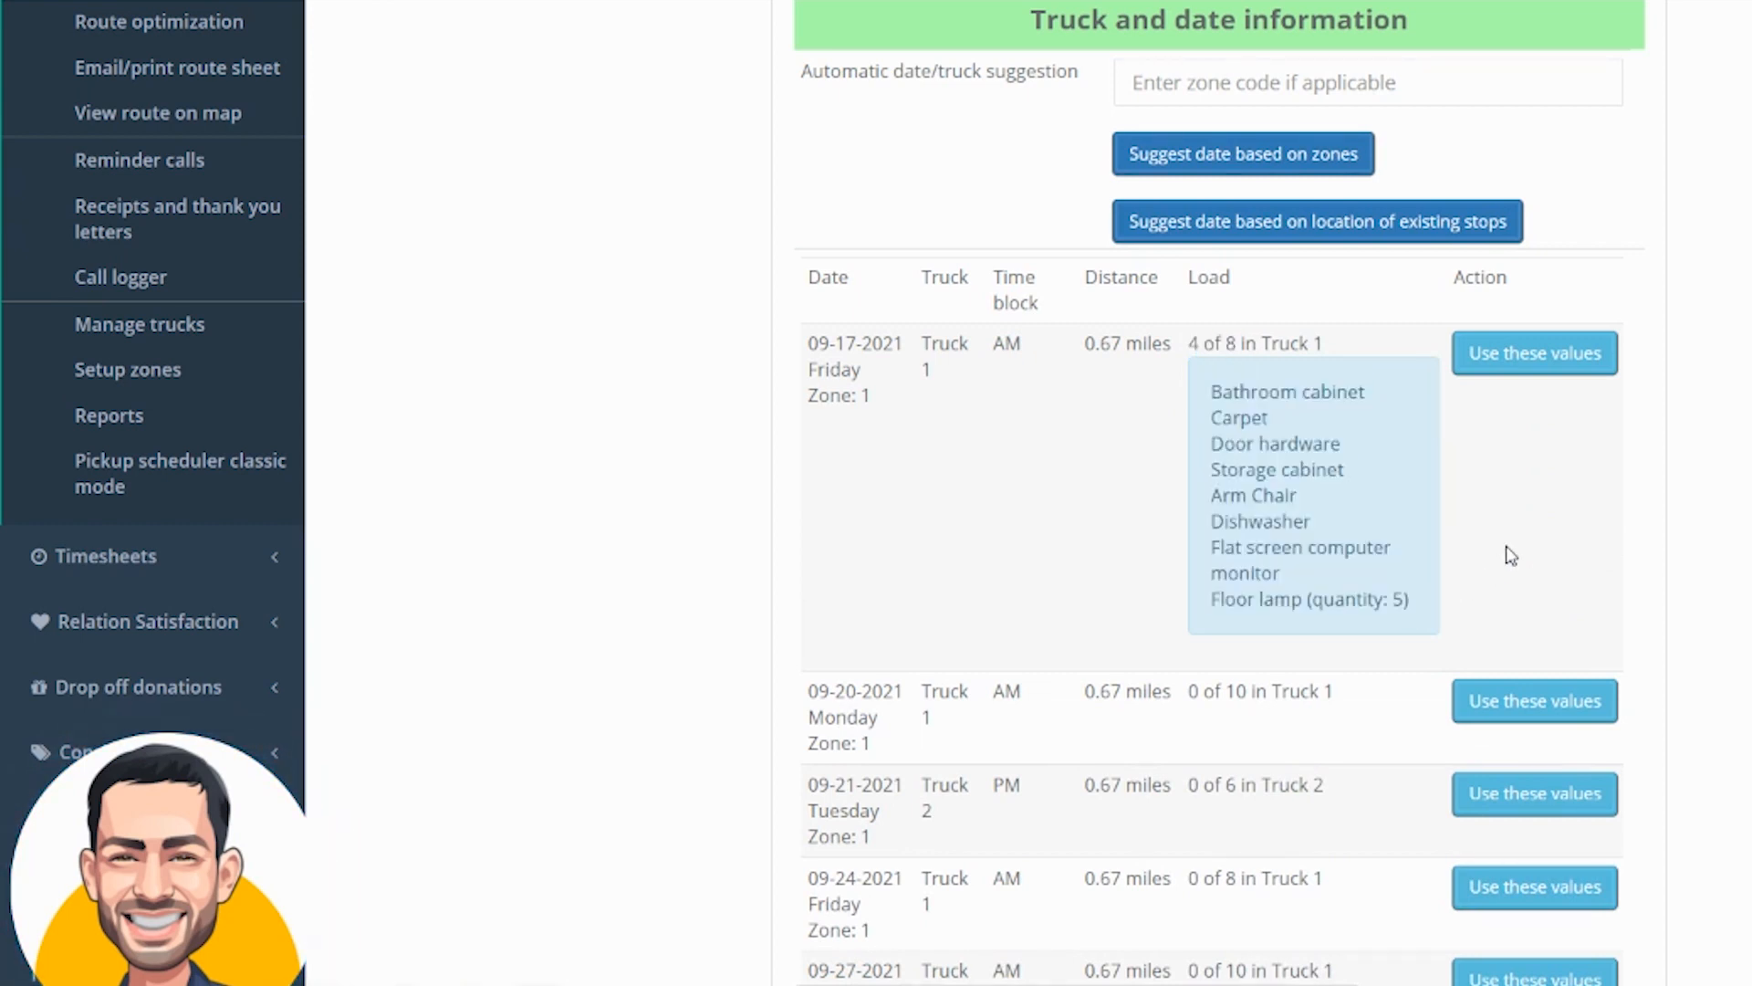
pyautogui.scroll(-2, 1512, 555)
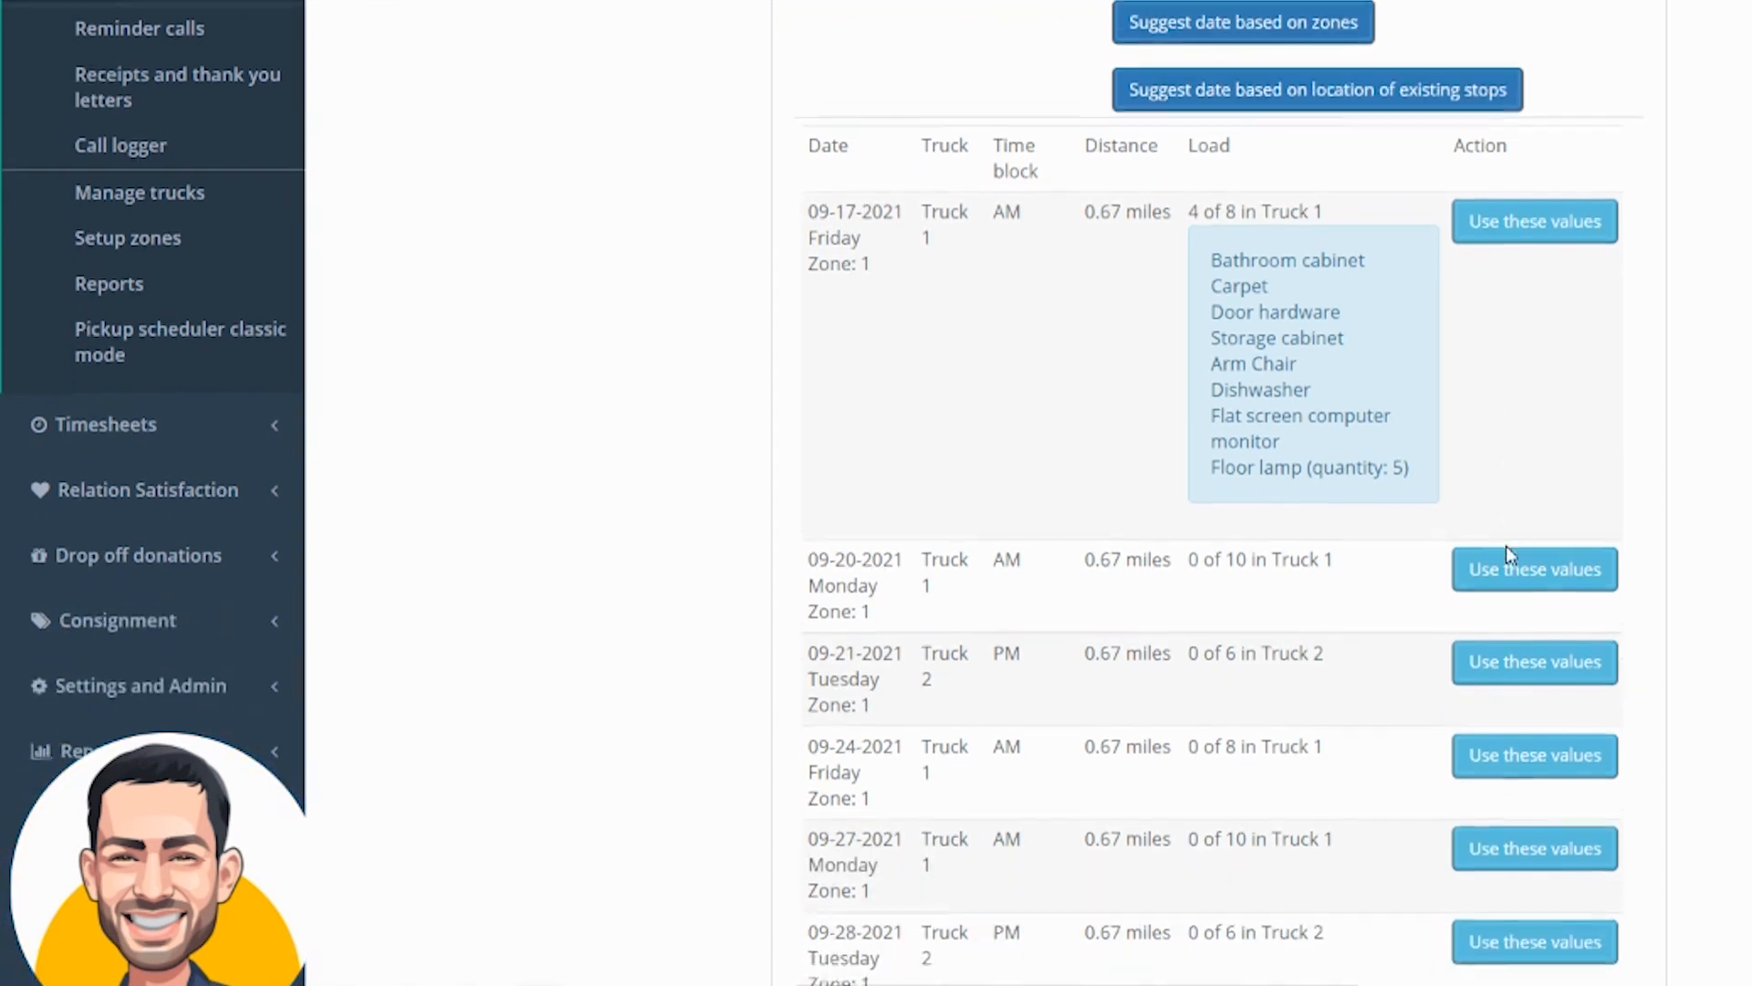
pyautogui.scroll(3, 1506, 551)
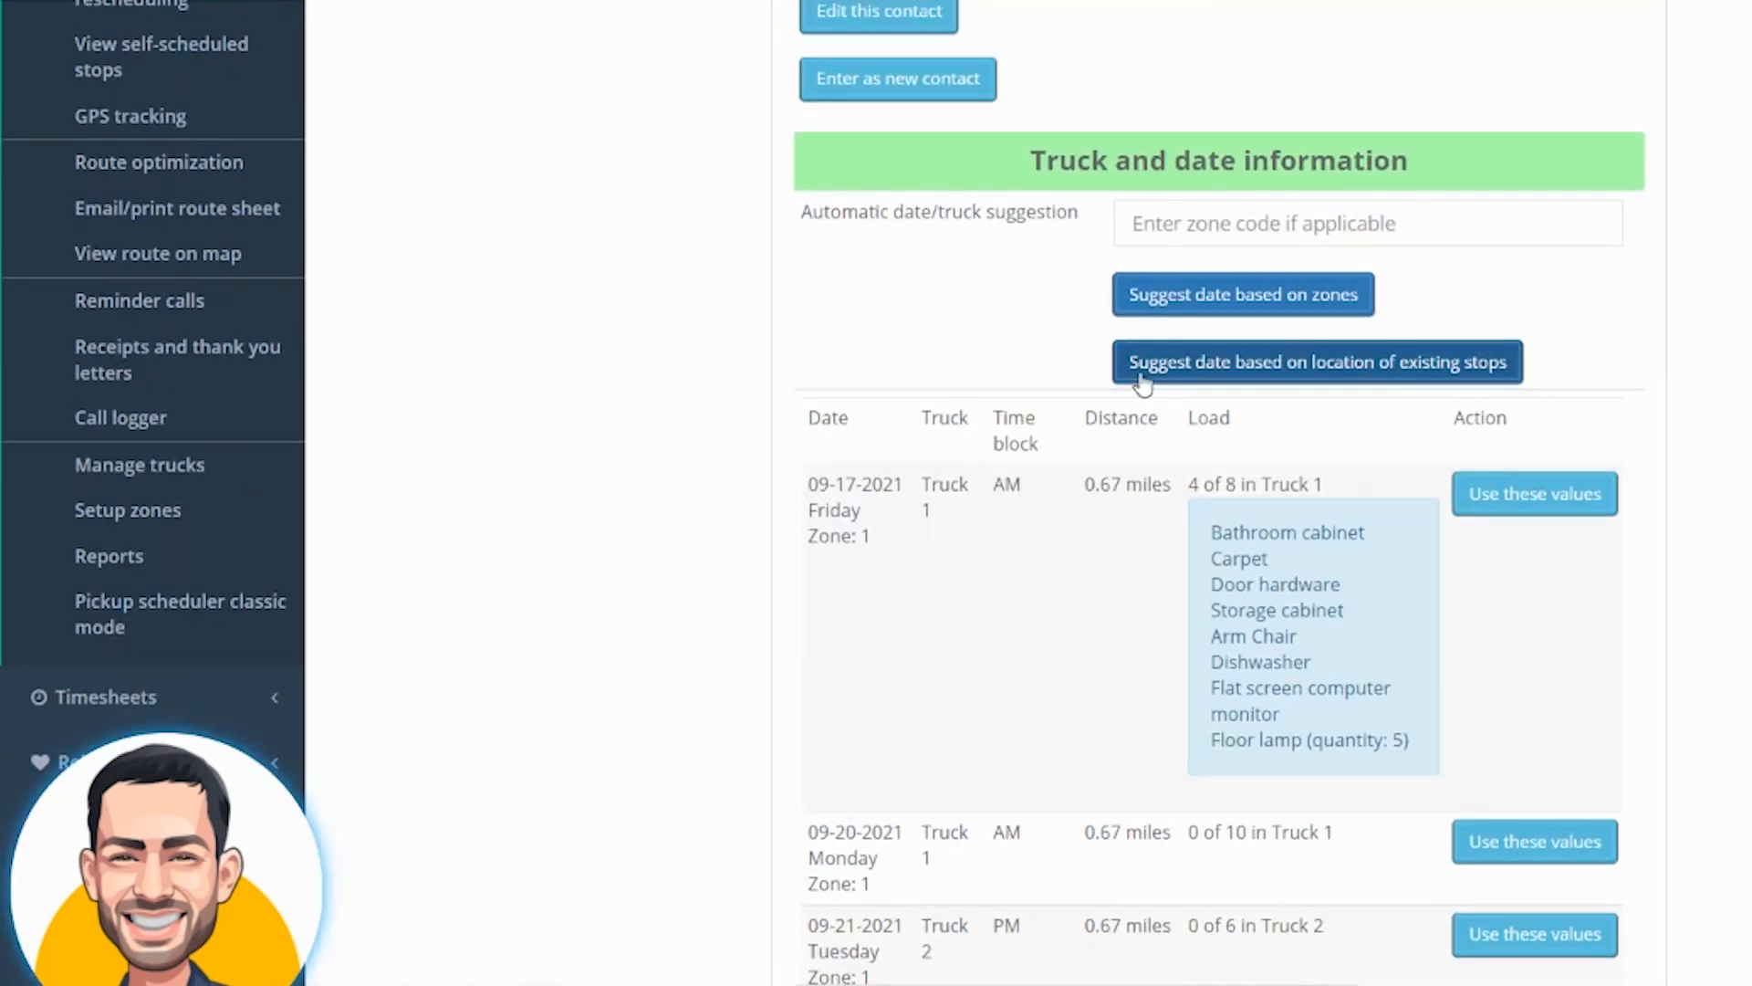
# Request date suggestions based on the location of existing stops and compare them with the contact's address
pyautogui.click(1421, 365)
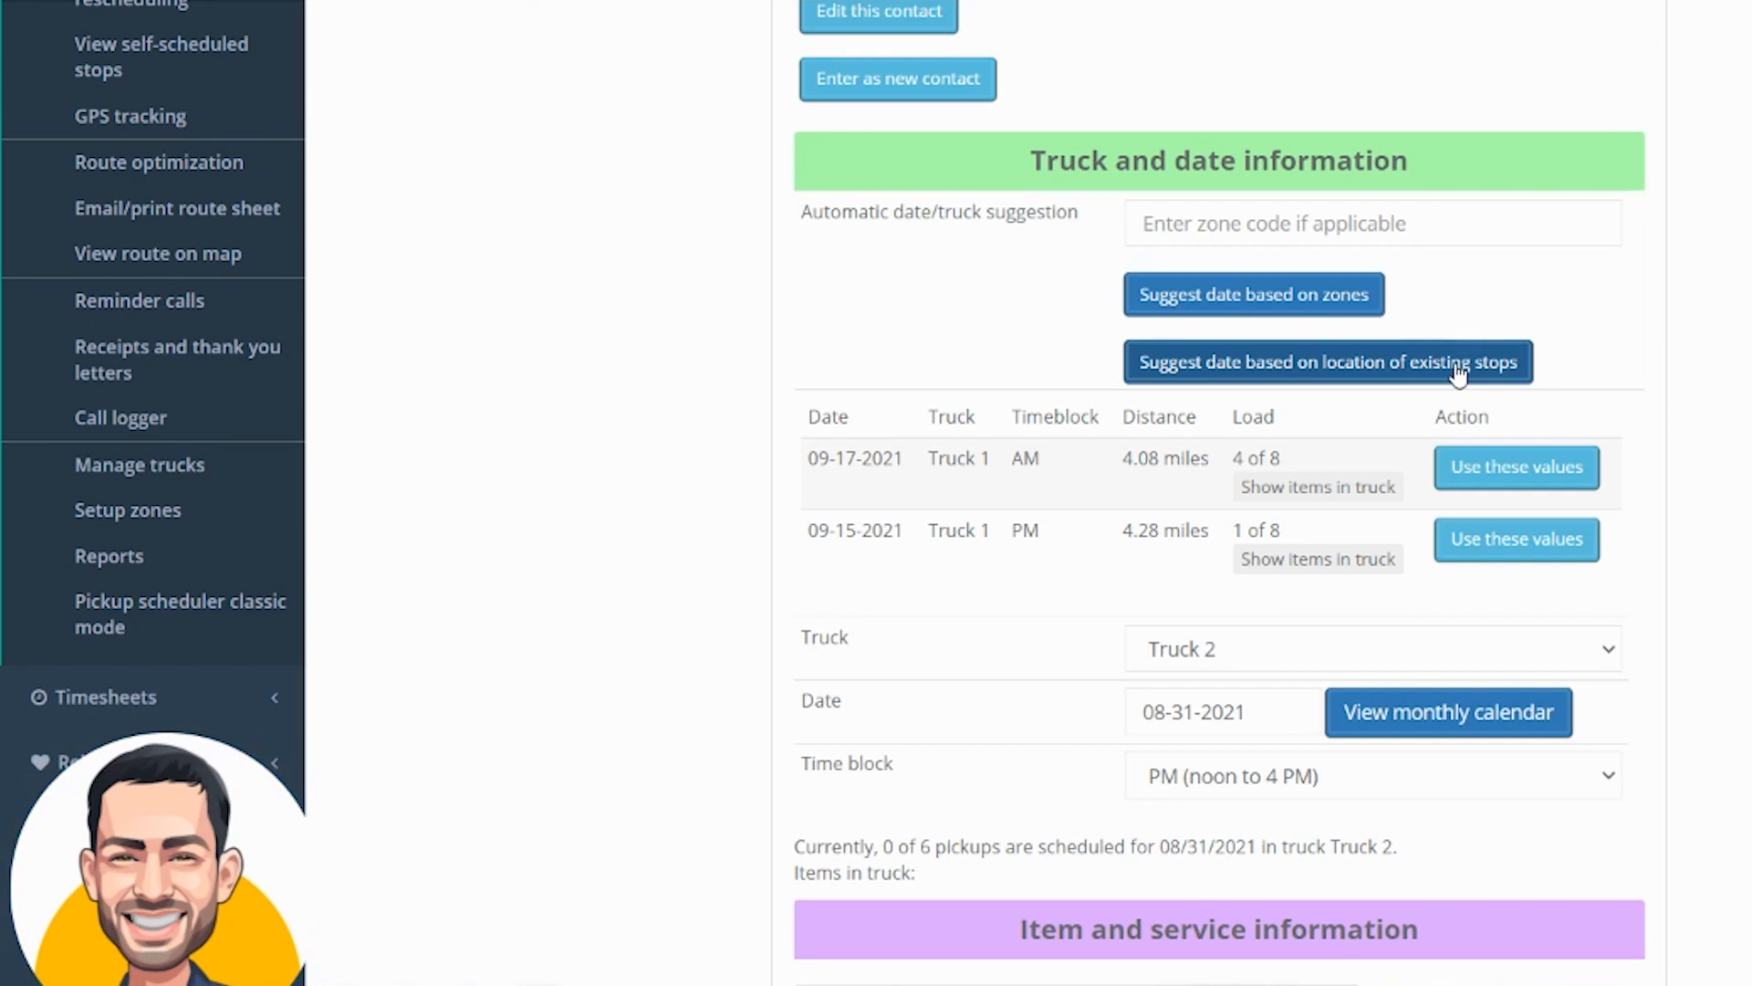
pyautogui.scroll(6, 992, 183)
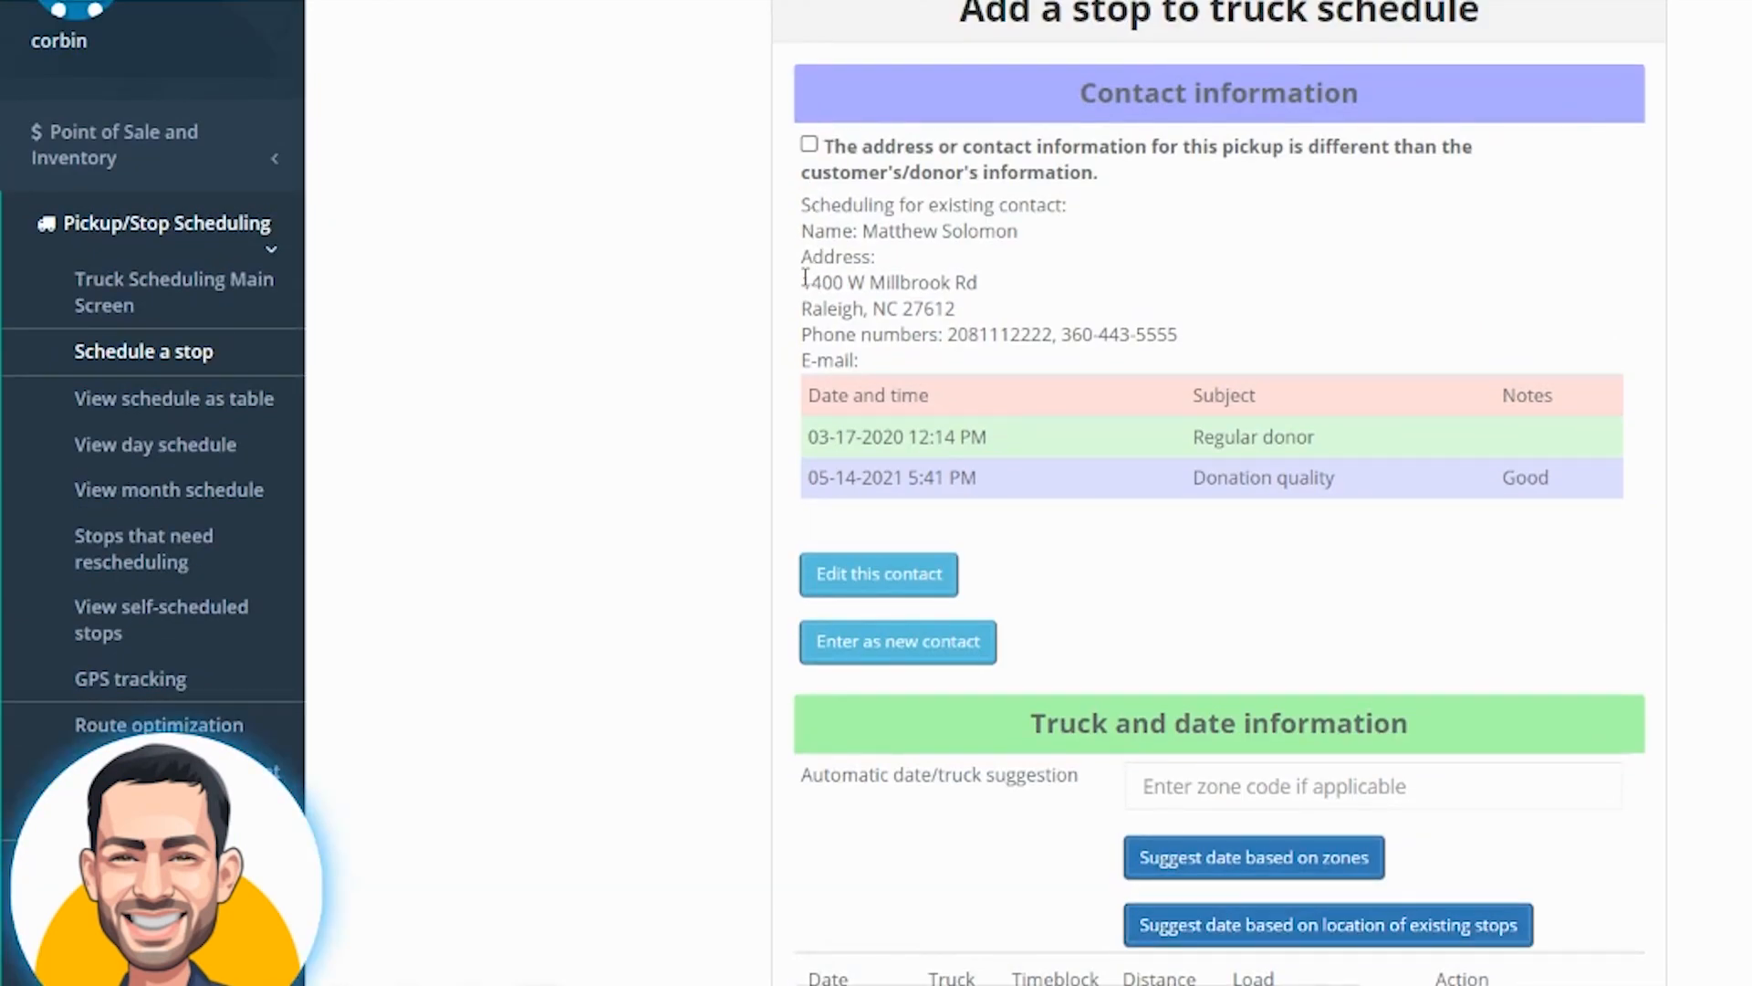
pyautogui.moveTo(799, 282); pyautogui.dragTo(1052, 281)
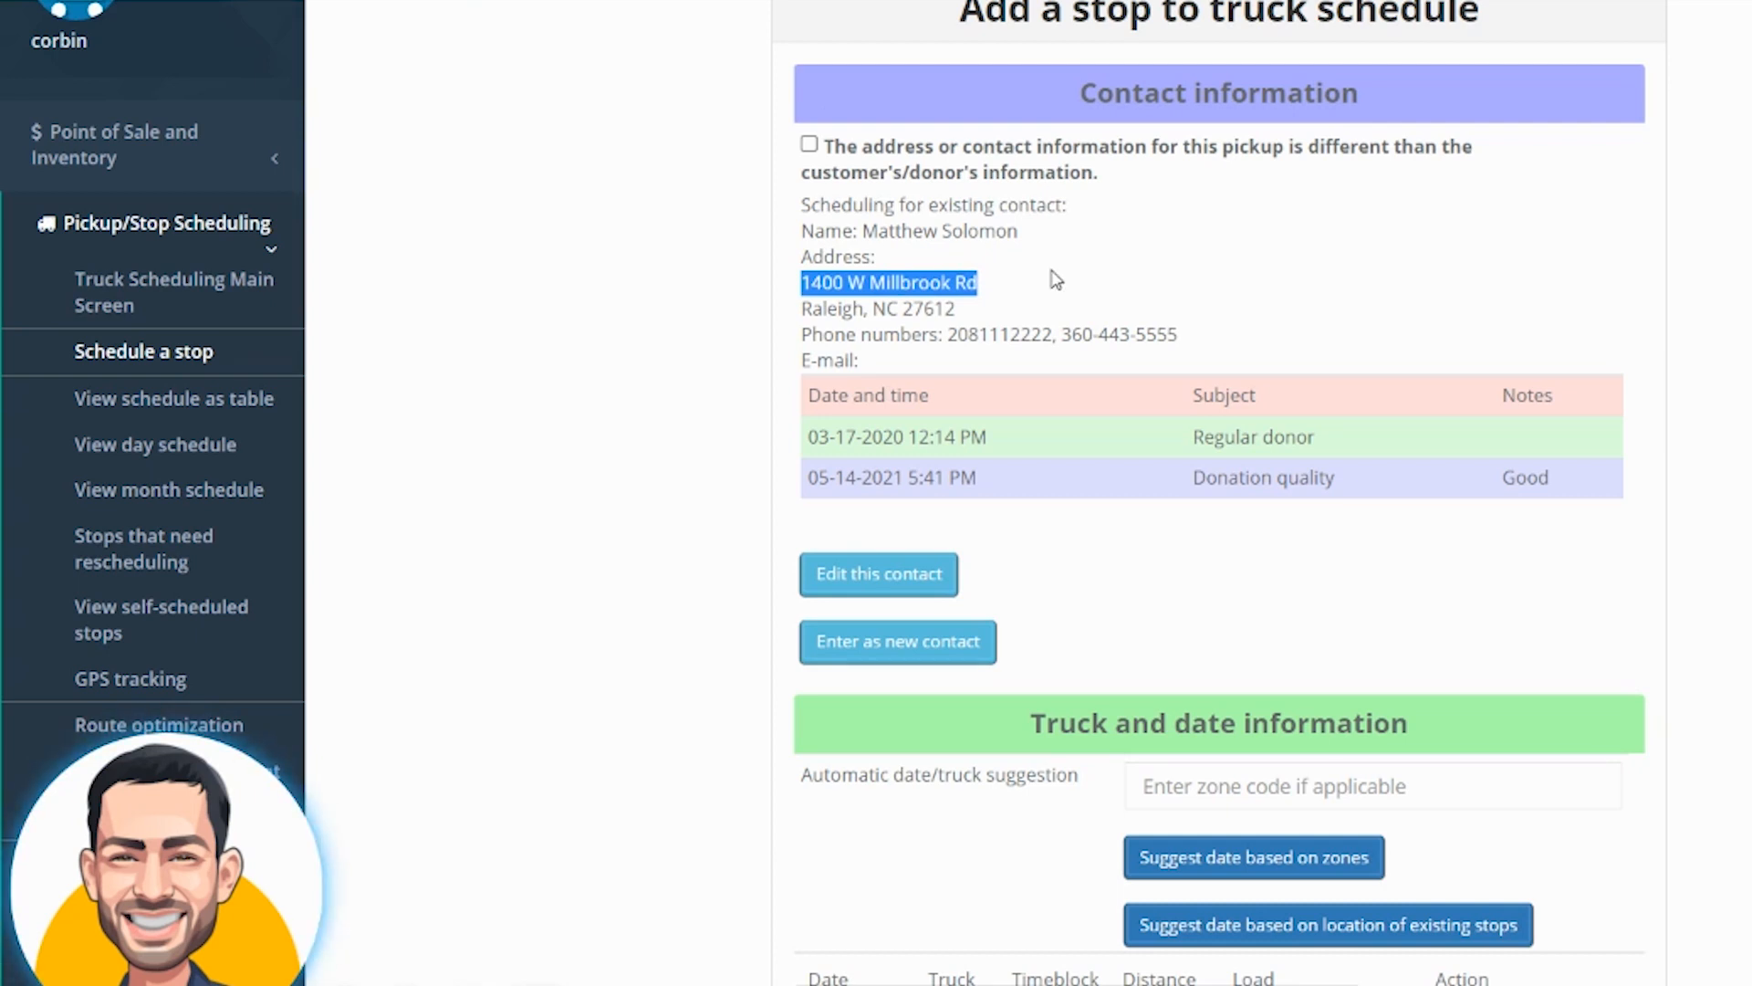
pyautogui.scroll(-6, 1056, 280)
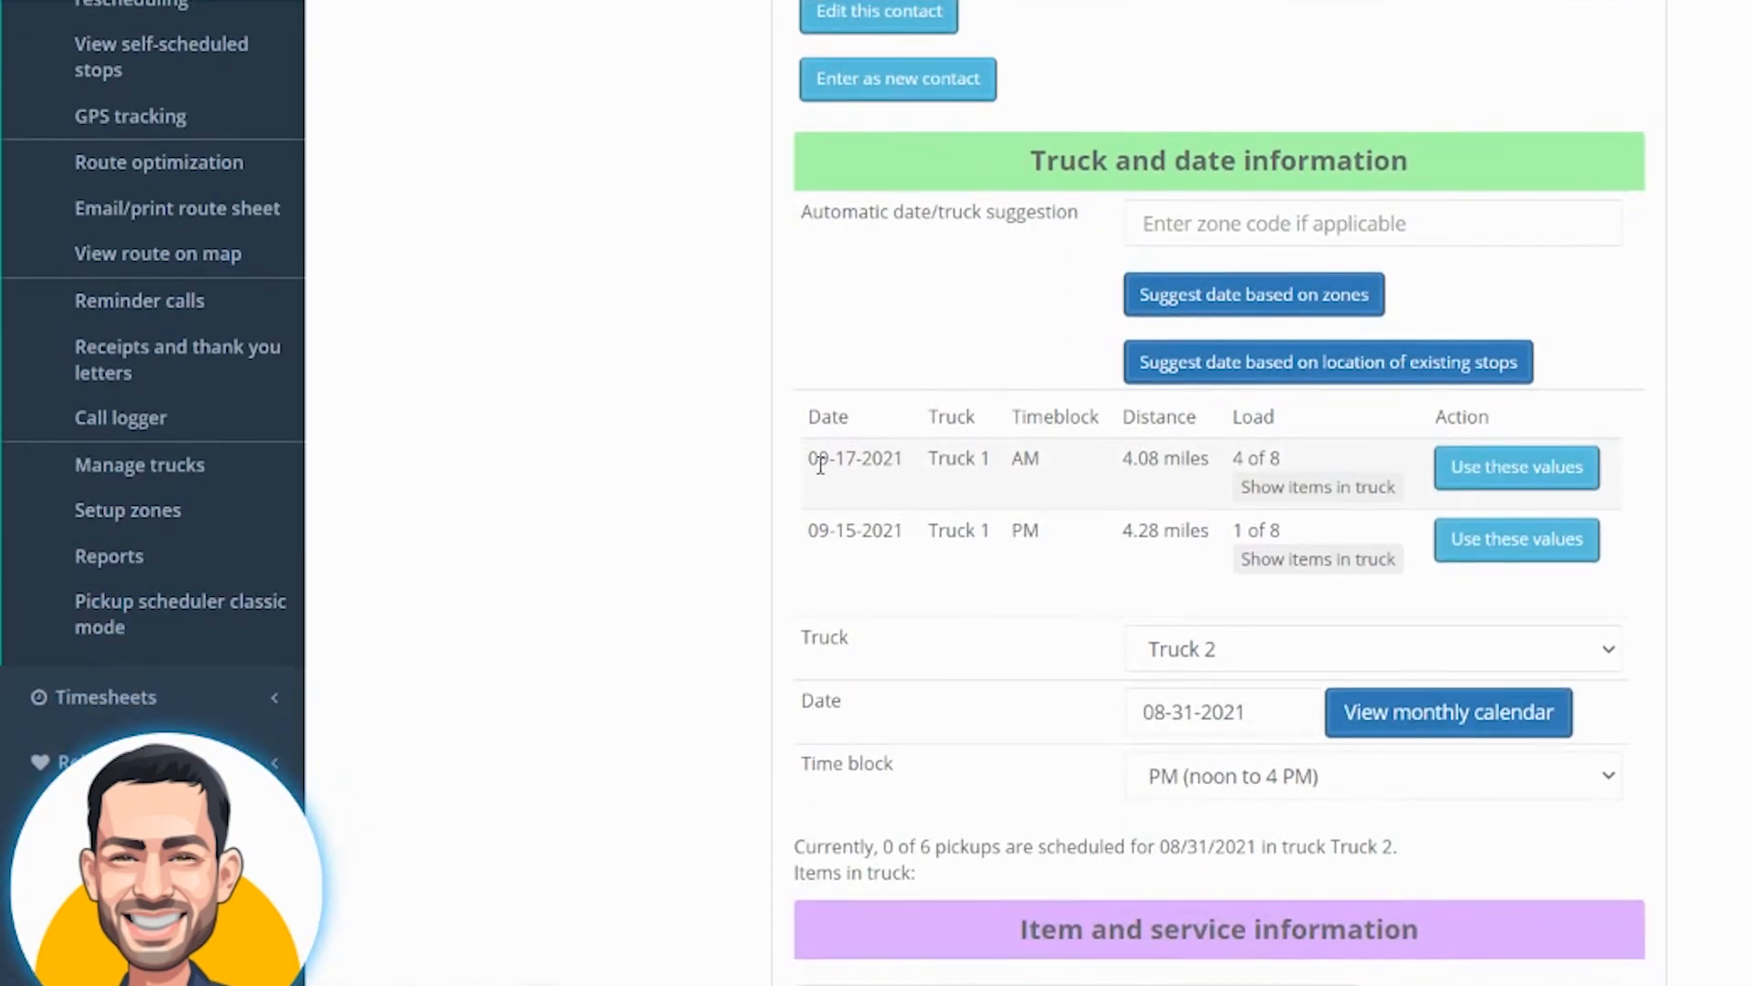
pyautogui.moveTo(809, 460); pyautogui.dragTo(1010, 475)
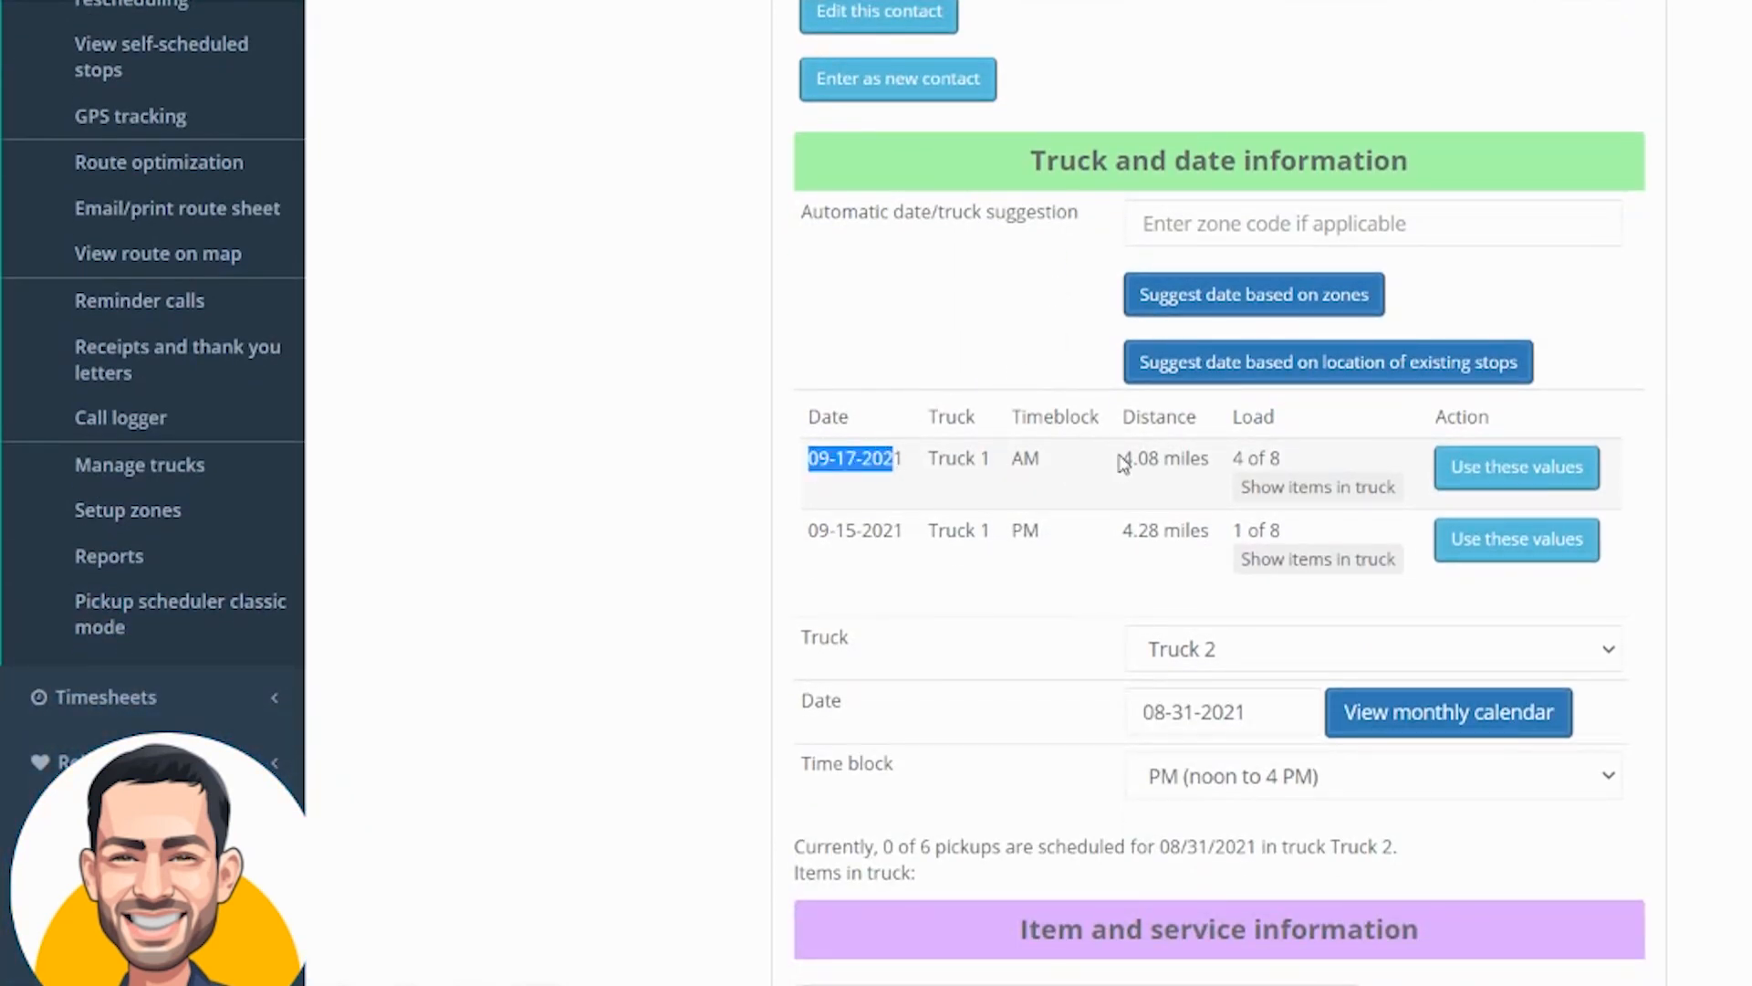
pyautogui.moveTo(1124, 457); pyautogui.dragTo(1226, 464)
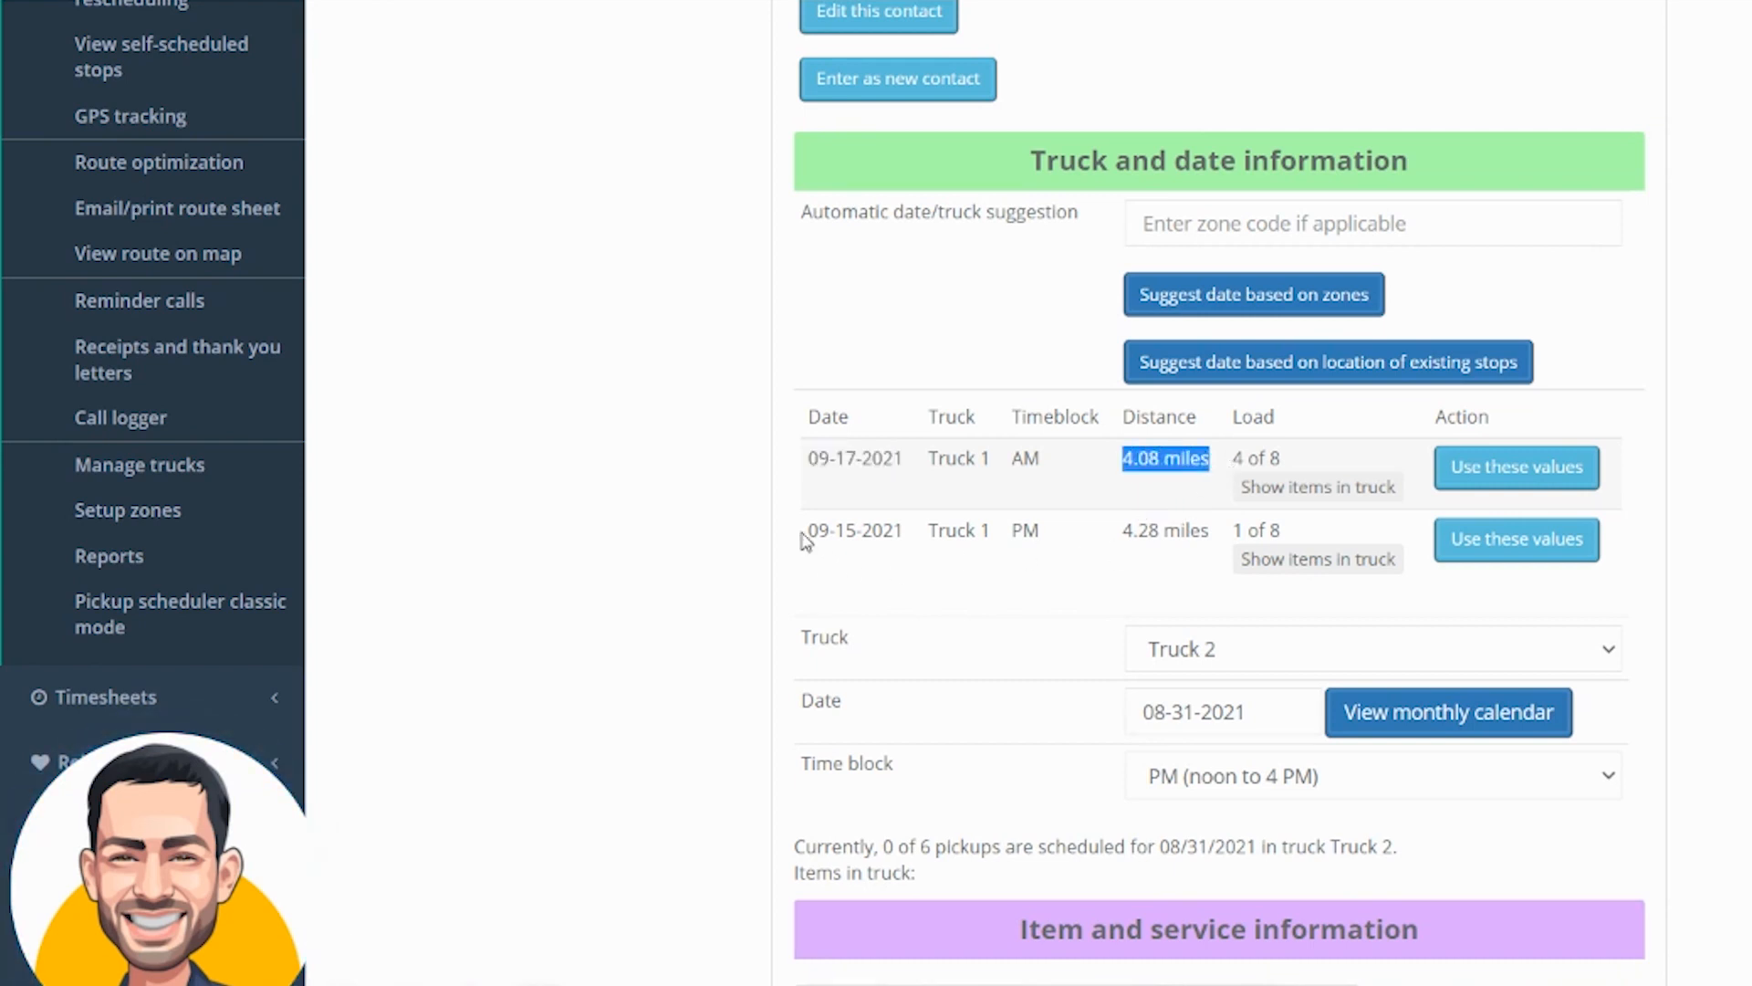
# Compare the suggested dates and distances, then apply the 09-17-2021 Truck 1 AM suggestion
pyautogui.moveTo(803, 534); pyautogui.dragTo(873, 531)
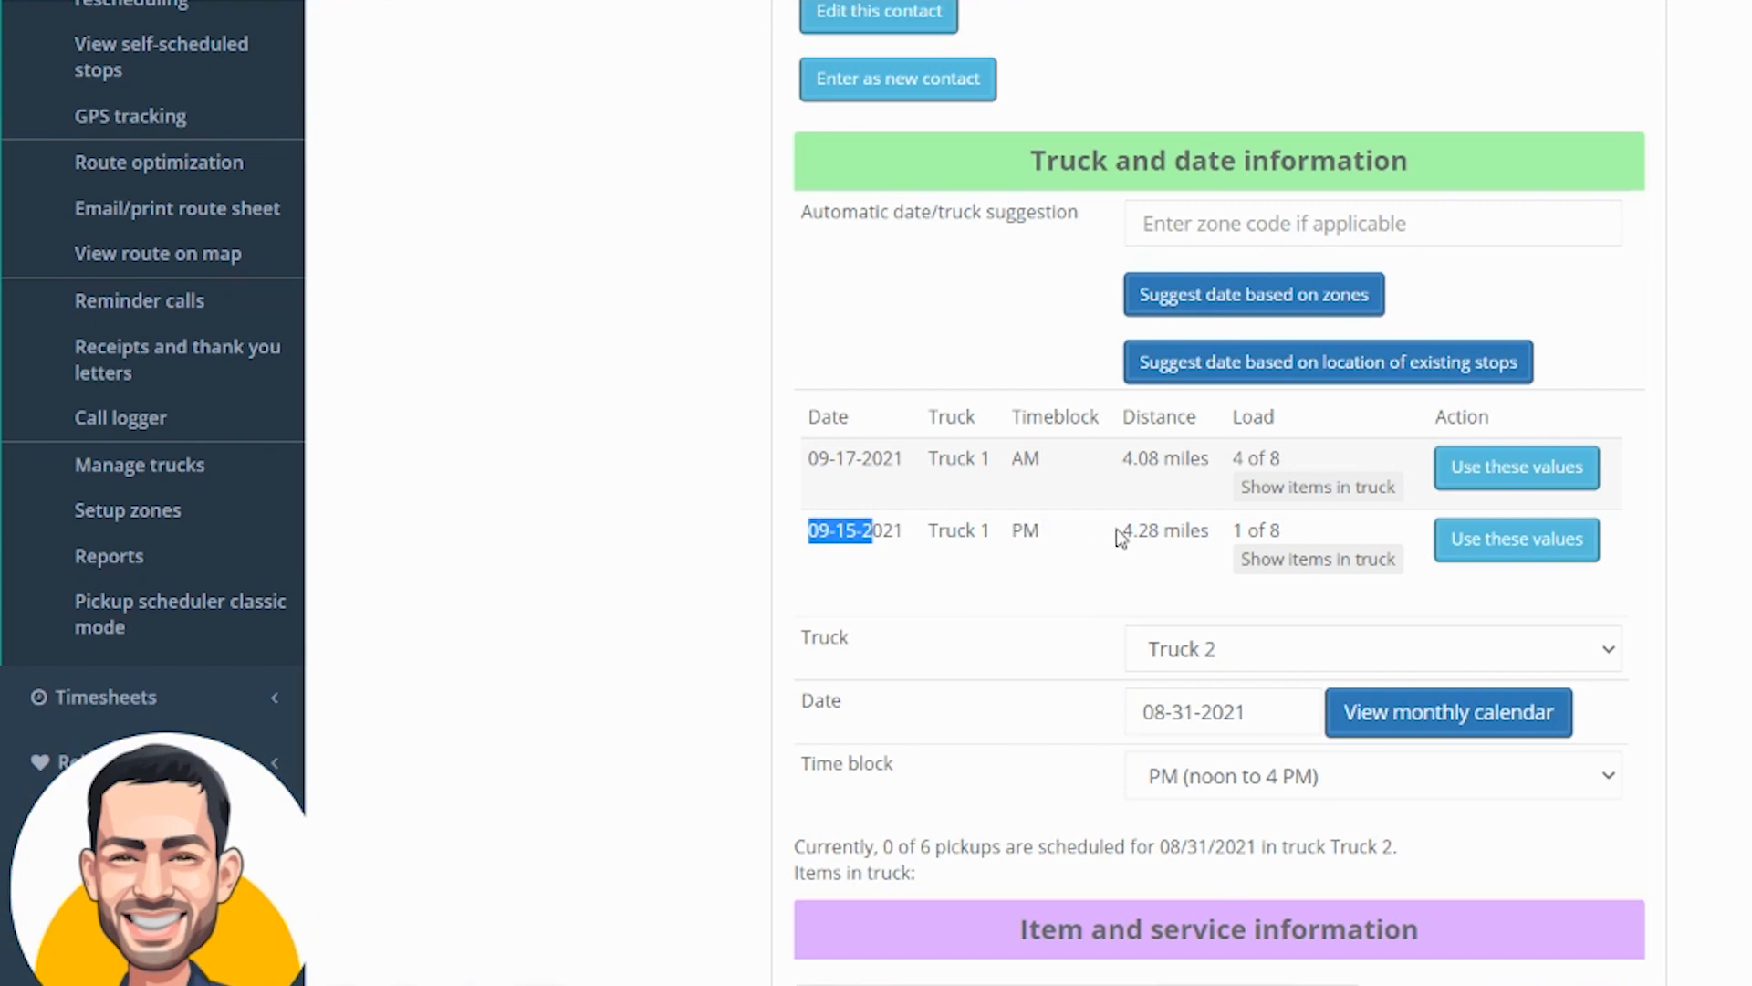
pyautogui.moveTo(1123, 529); pyautogui.dragTo(1150, 528)
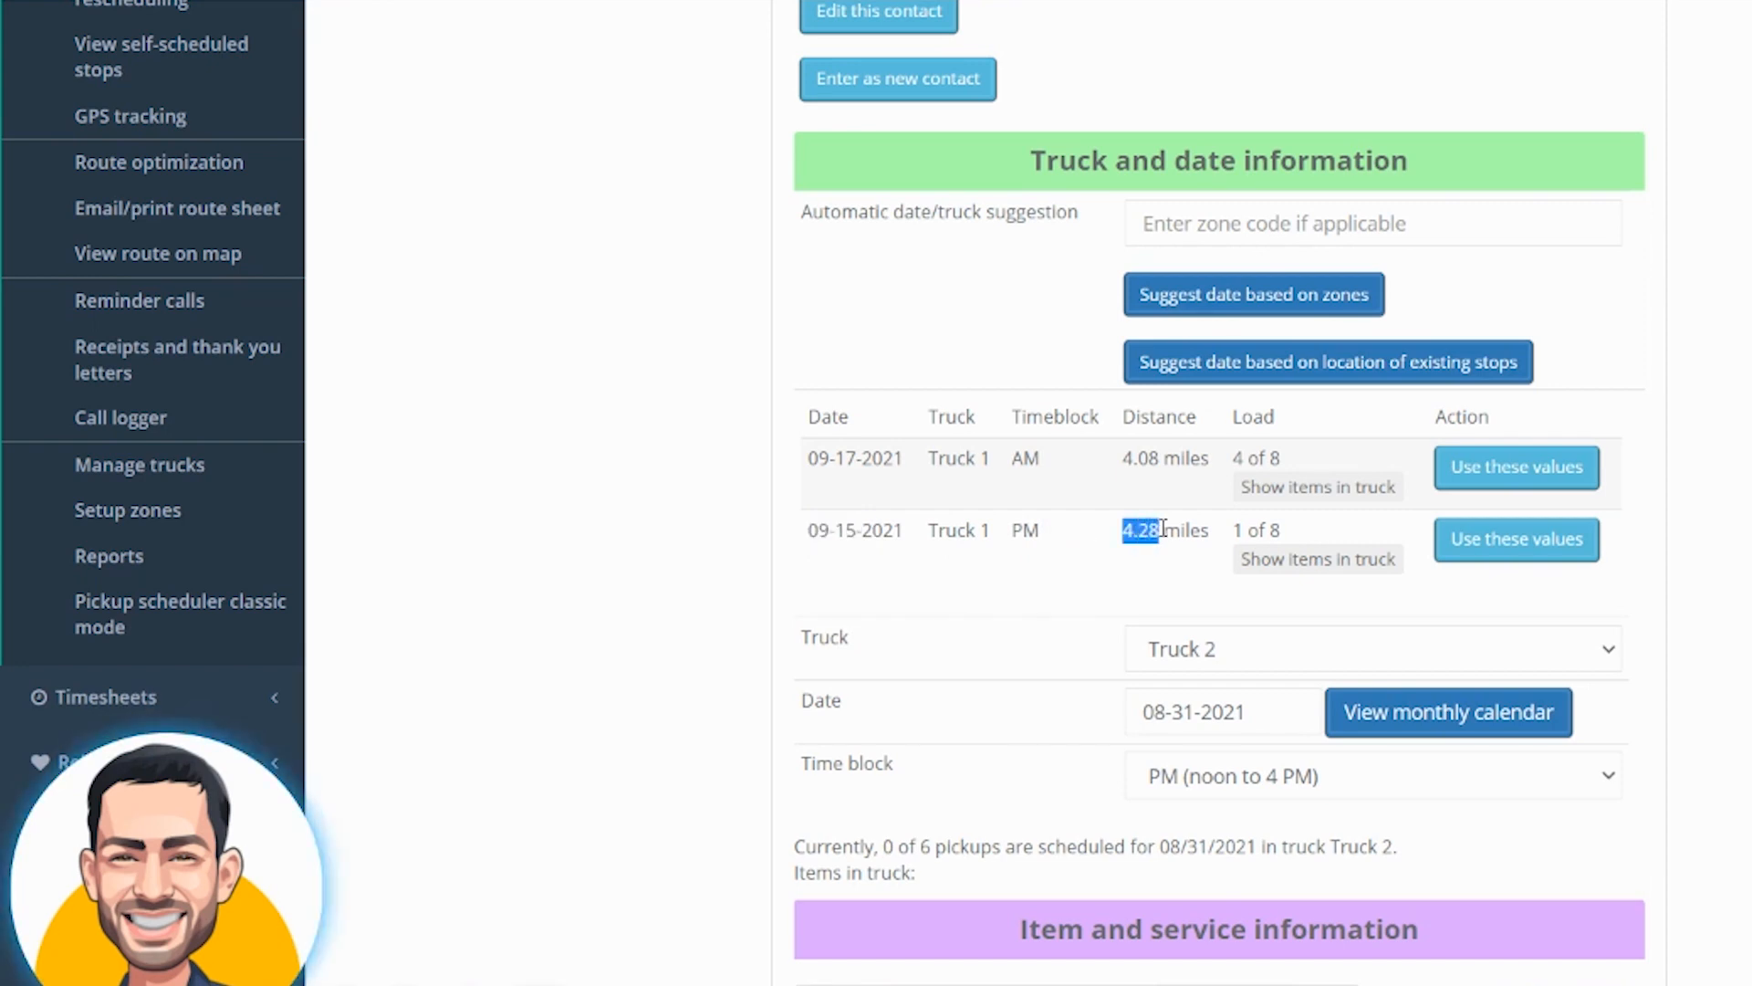
pyautogui.moveTo(807, 533); pyautogui.dragTo(899, 534)
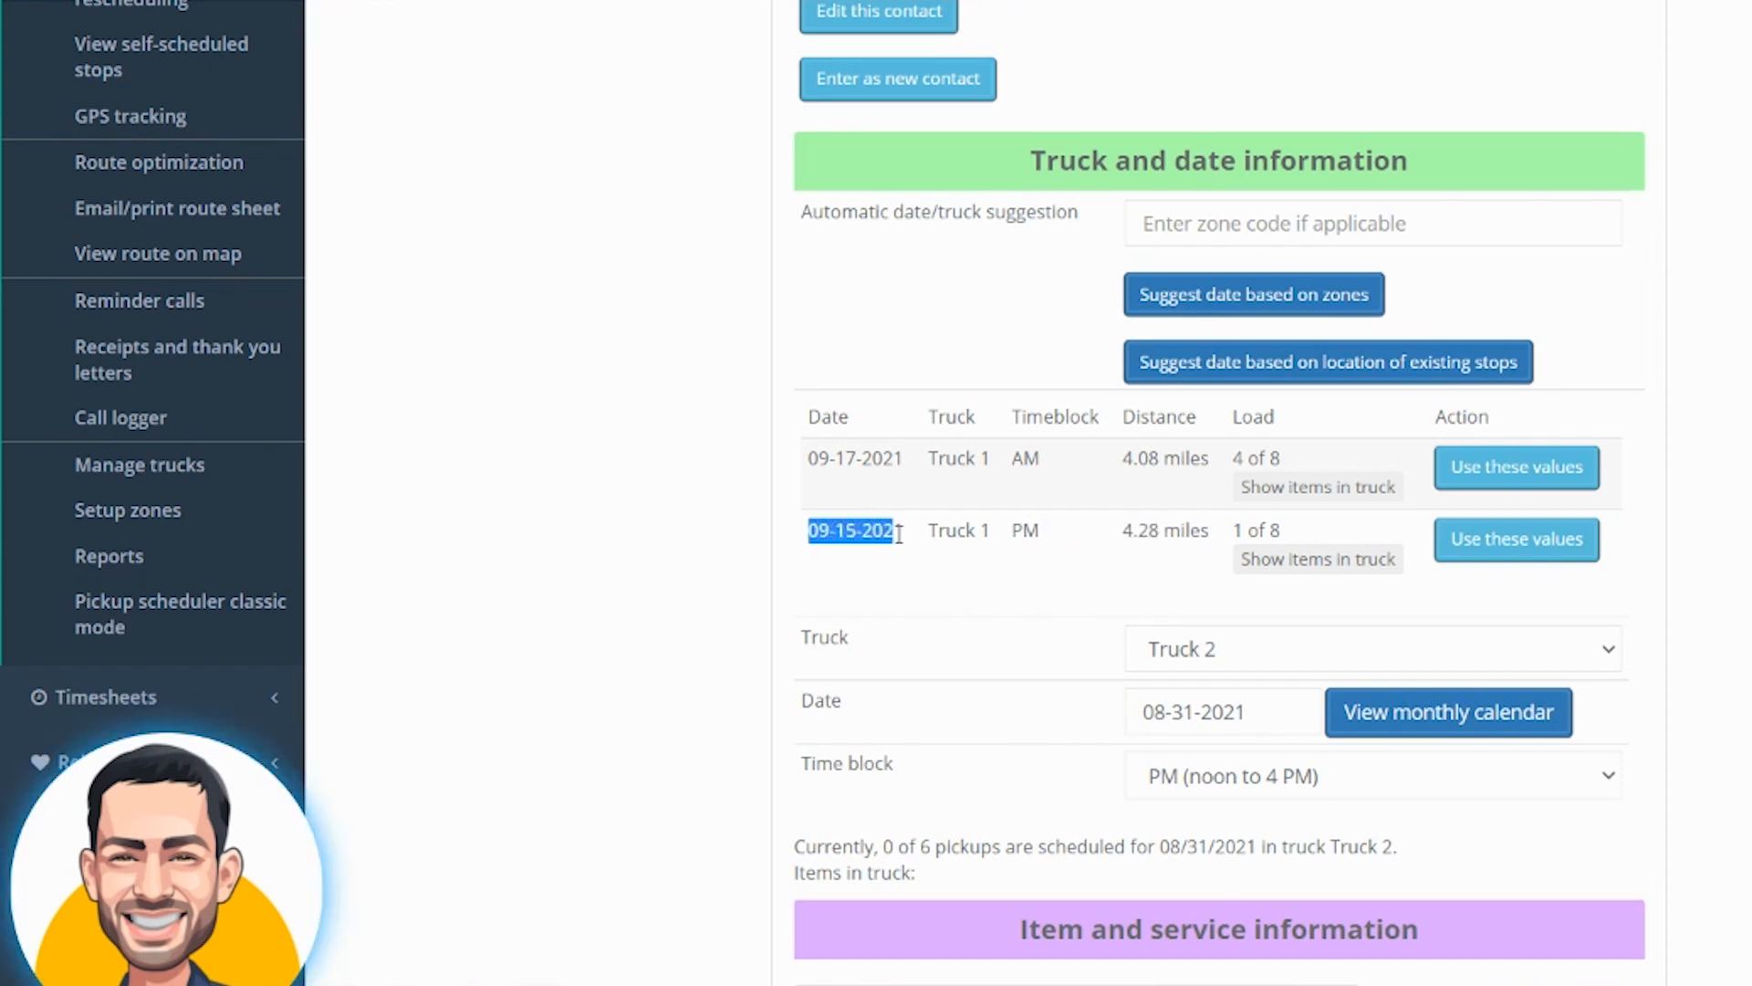
pyautogui.moveTo(1125, 528)
pyautogui.mouseDown()
pyautogui.moveTo(1146, 522)
pyautogui.moveTo(1156, 542)
pyautogui.mouseUp()
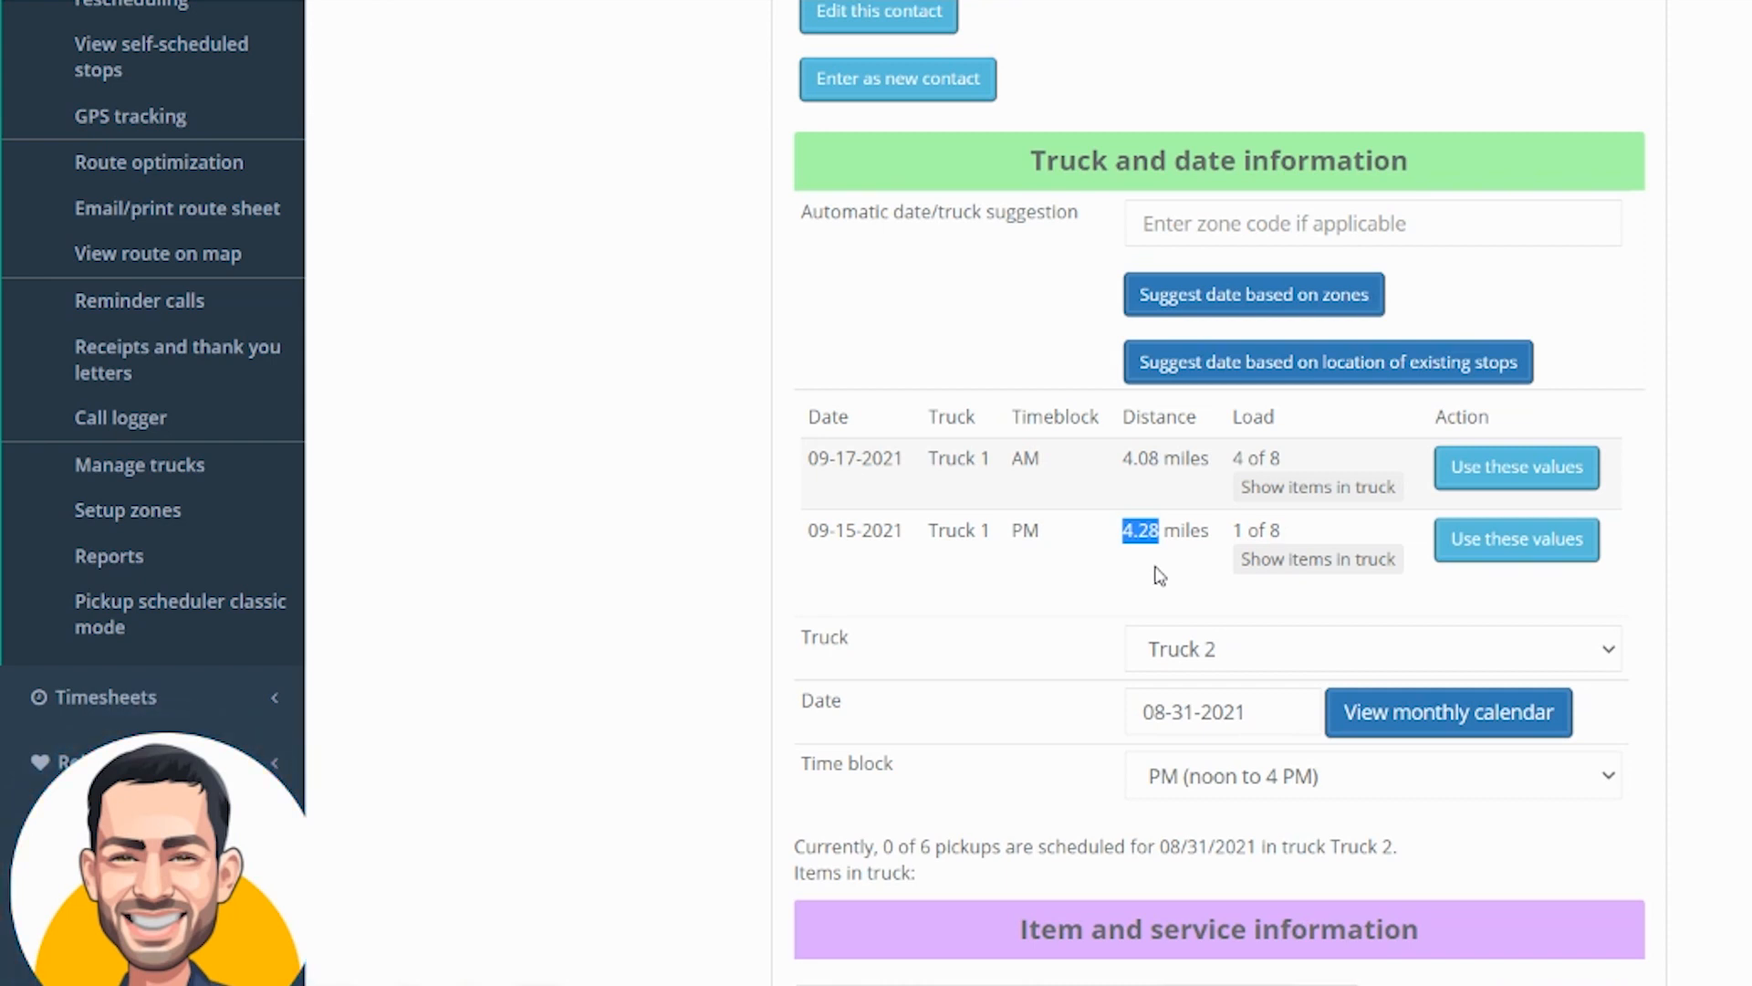
pyautogui.click(1506, 467)
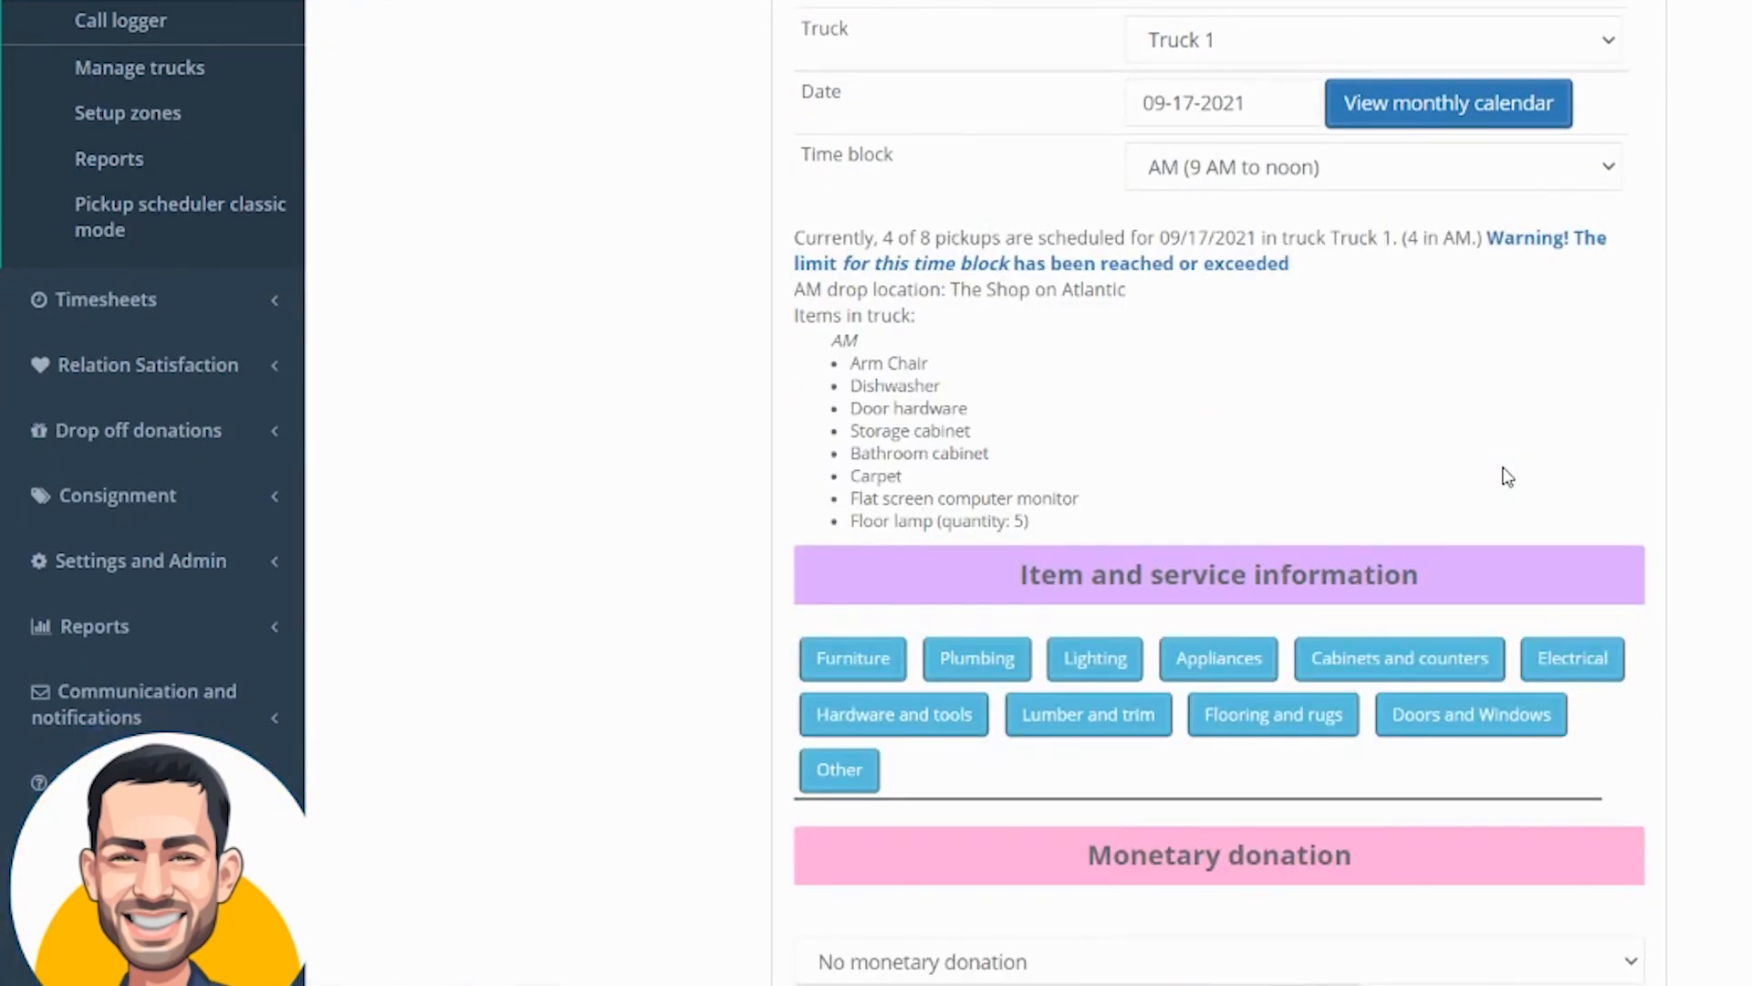
# Add a Sofa from the Furniture category, accepting its condition requirements, and a Lamp from the Lighting category
pyautogui.scroll(-5, 1506, 474)
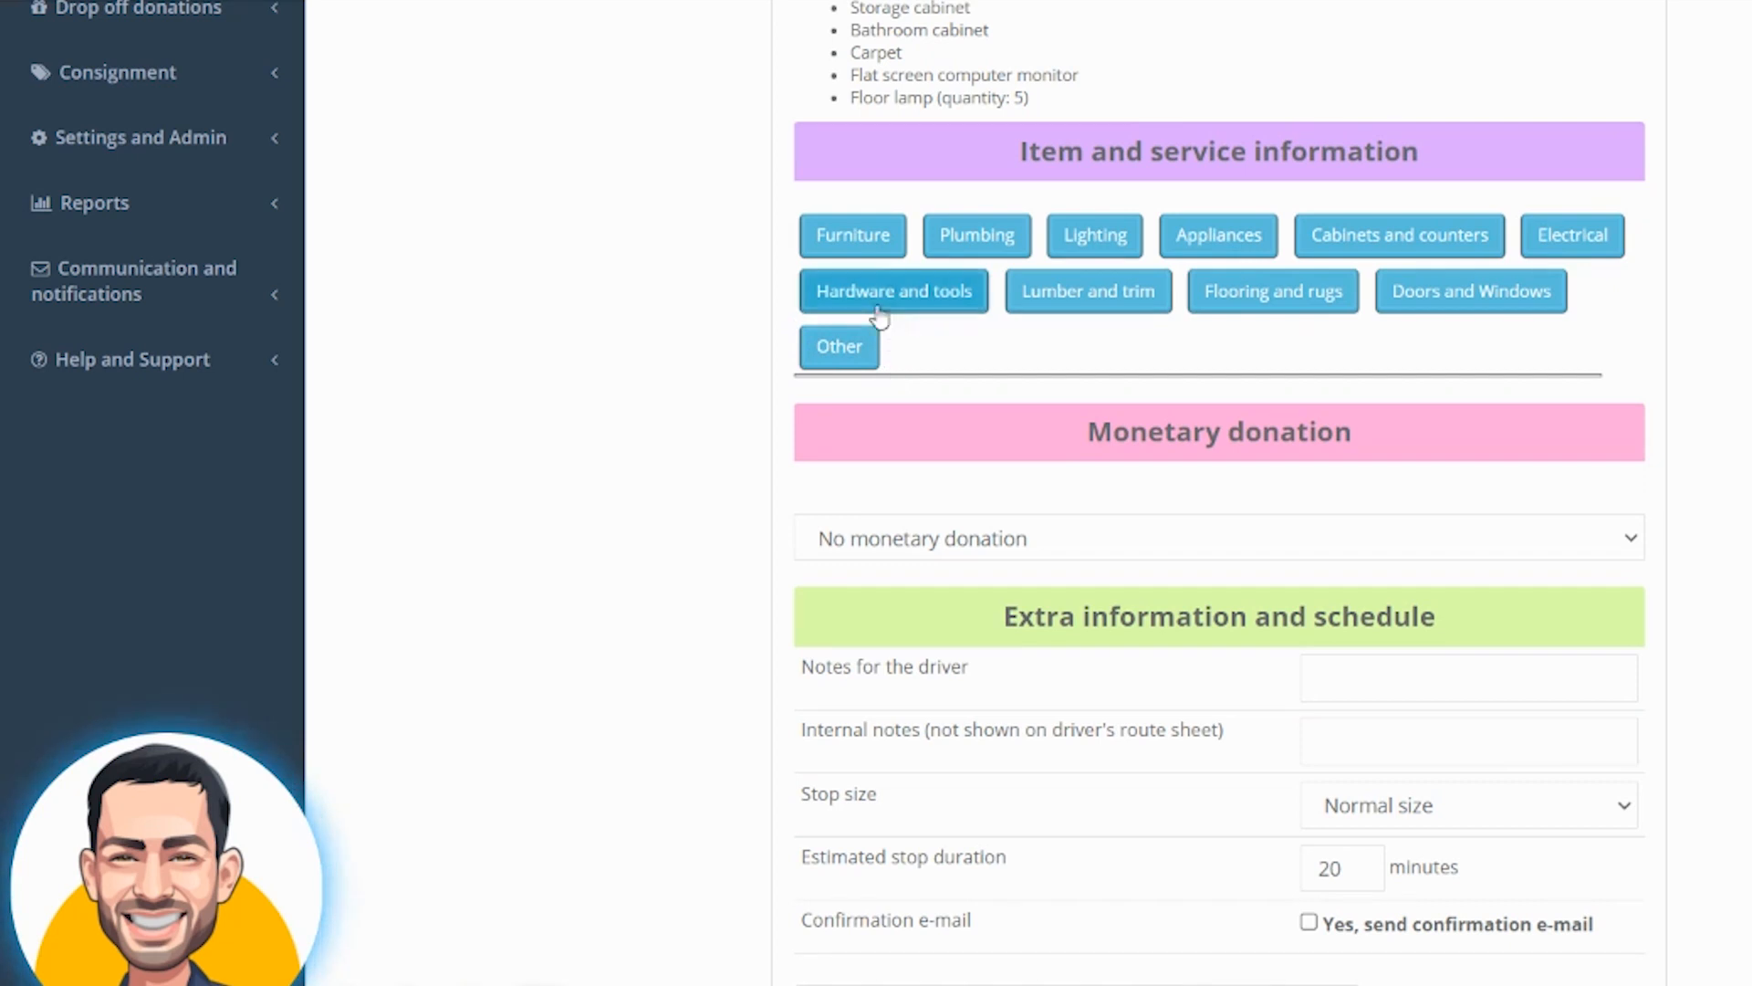
pyautogui.click(863, 253)
pyautogui.scroll(-2, 1141, 427)
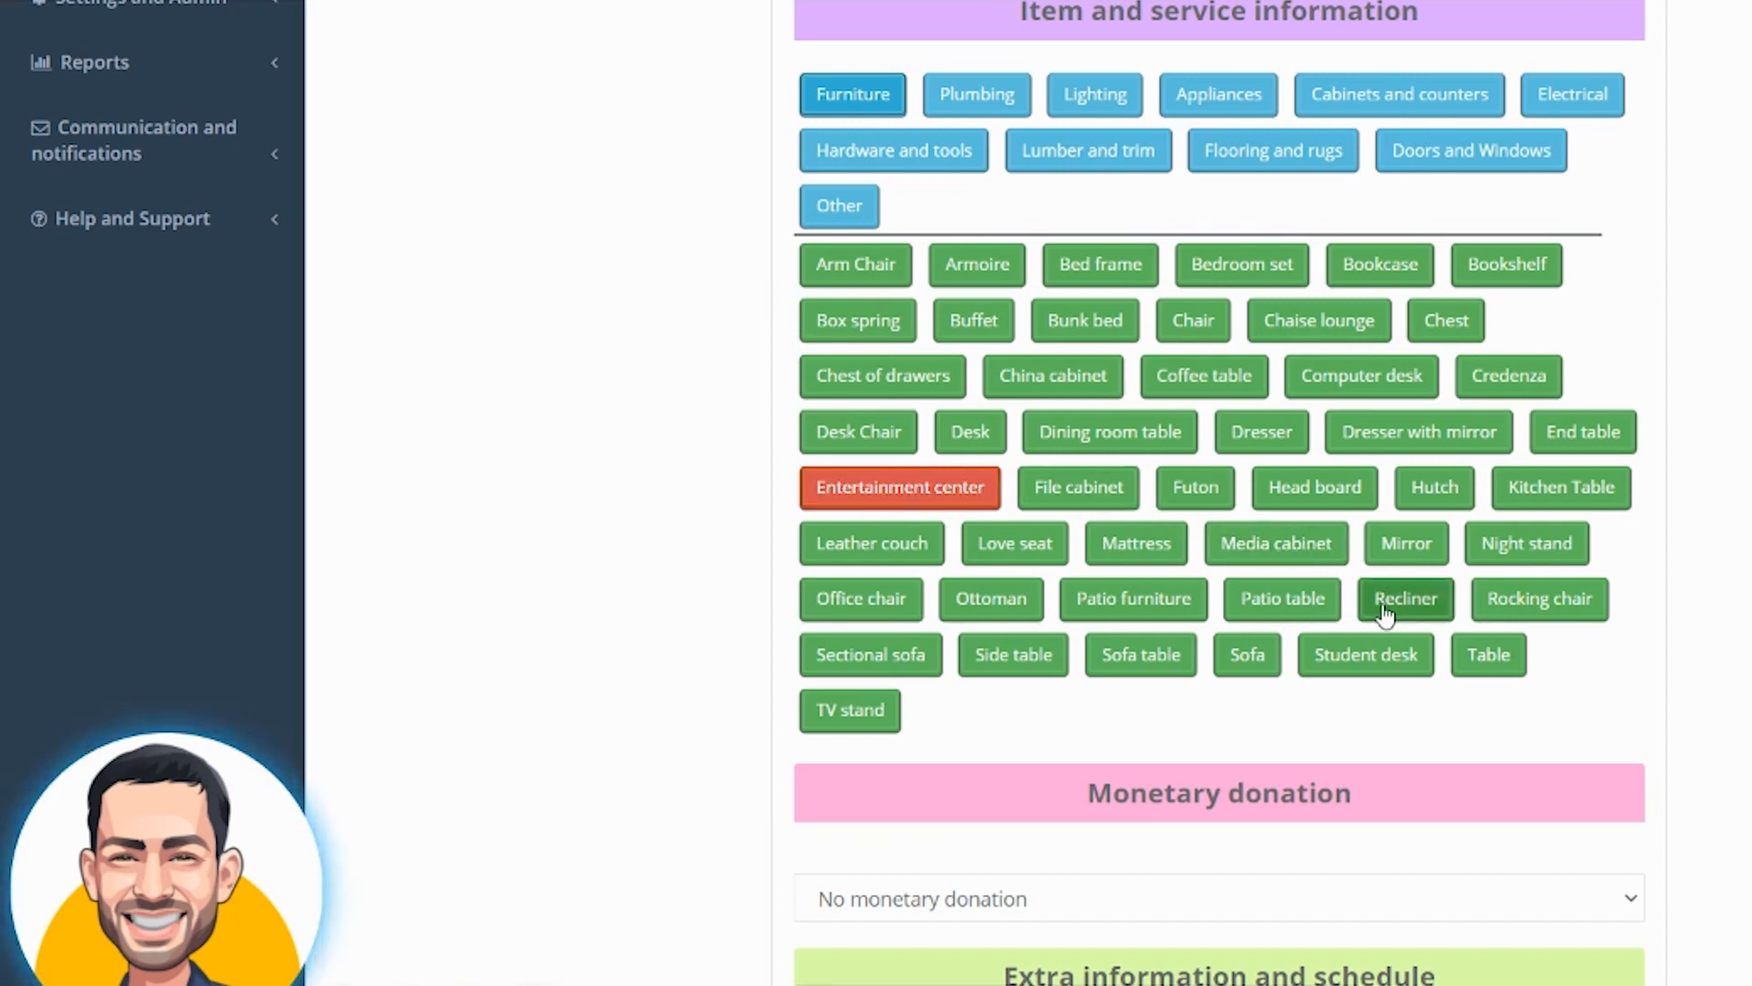
pyautogui.click(1264, 662)
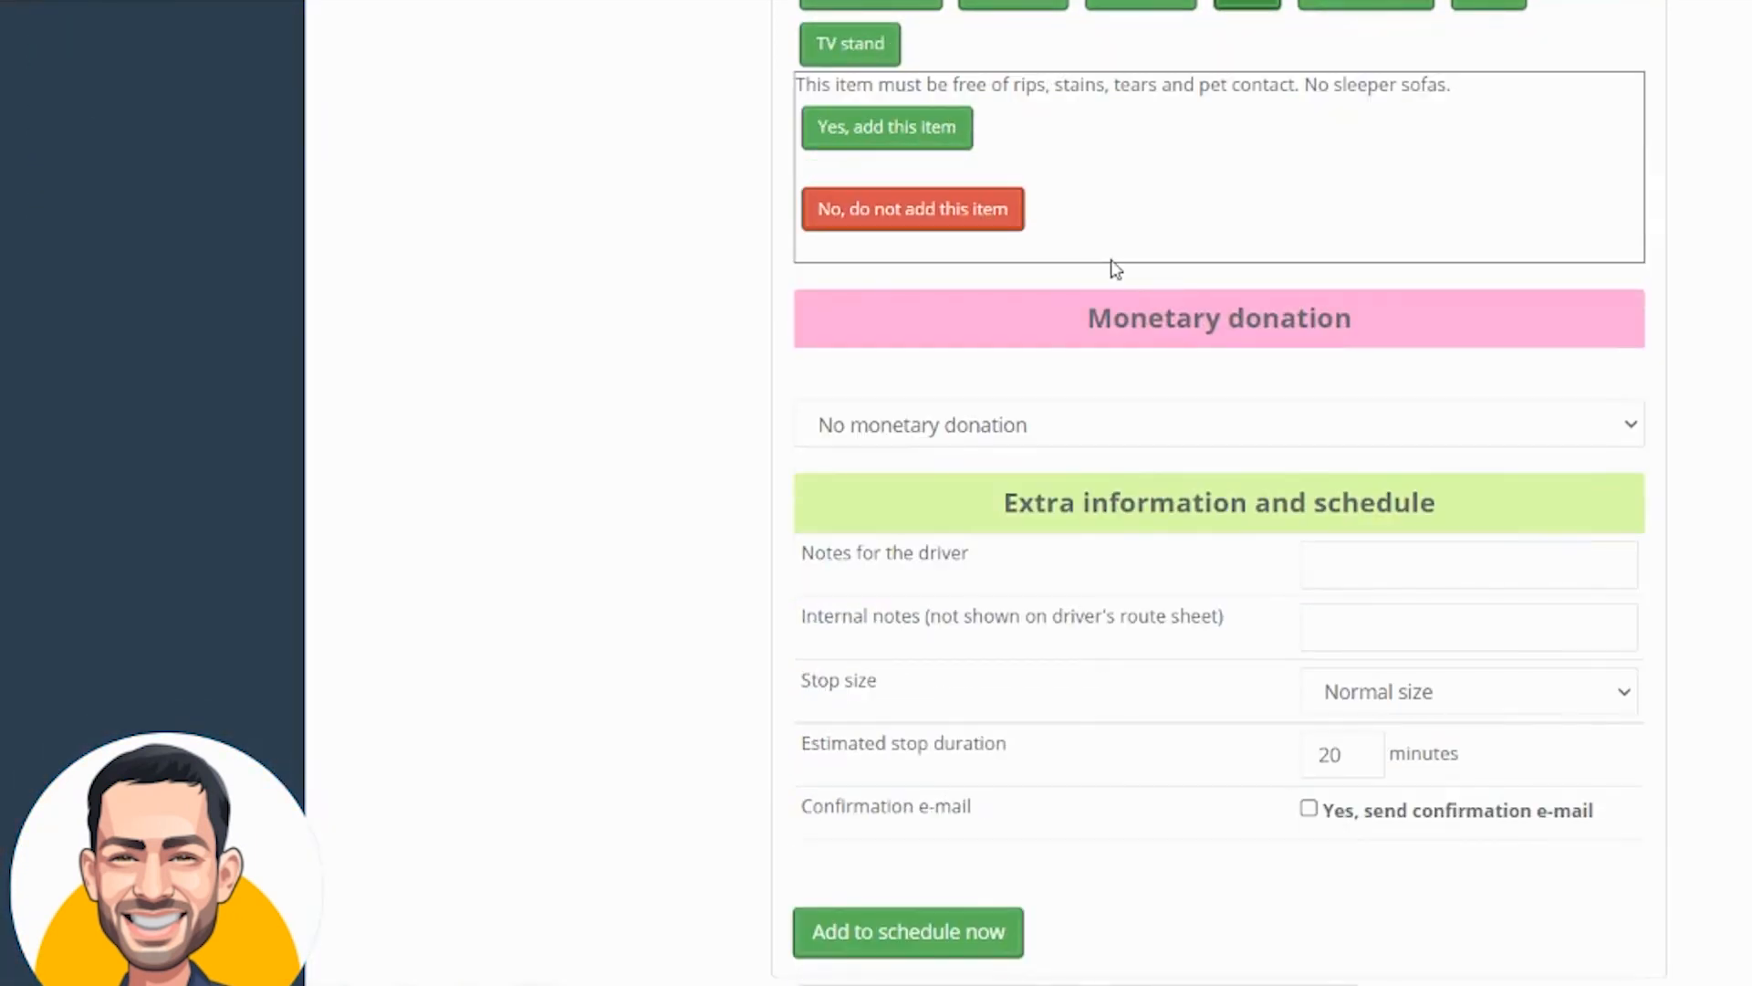
pyautogui.moveTo(799, 84); pyautogui.dragTo(1504, 87)
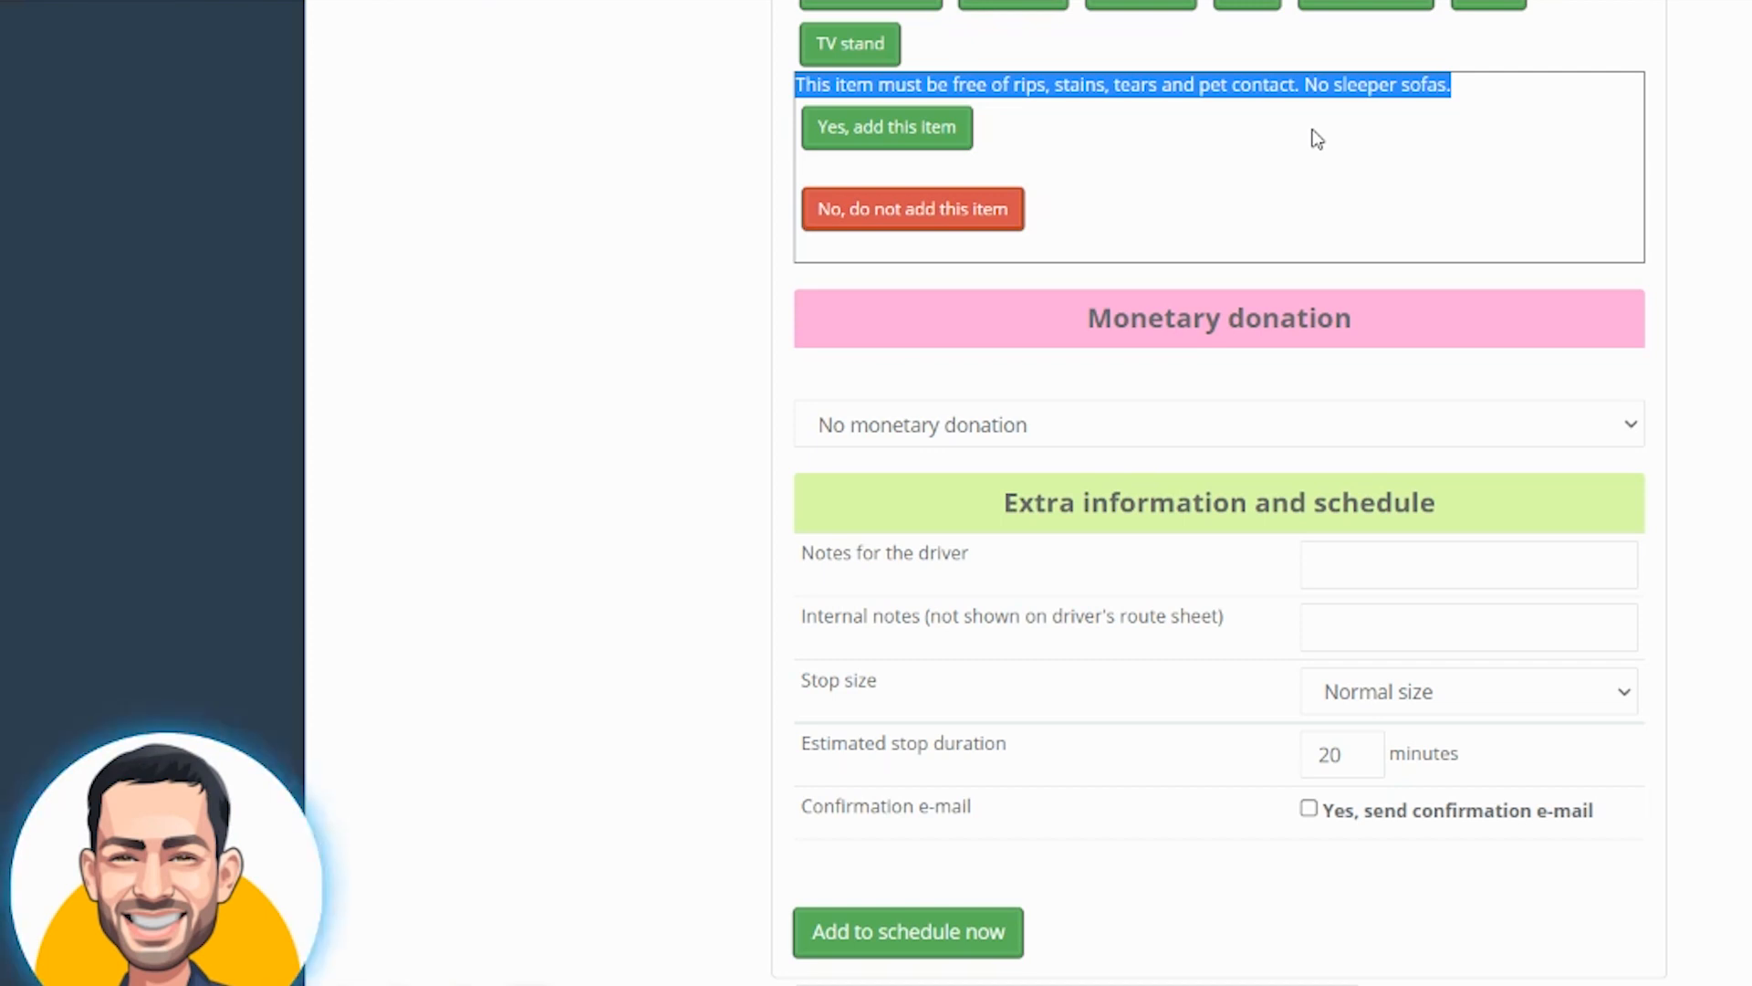
pyautogui.click(824, 127)
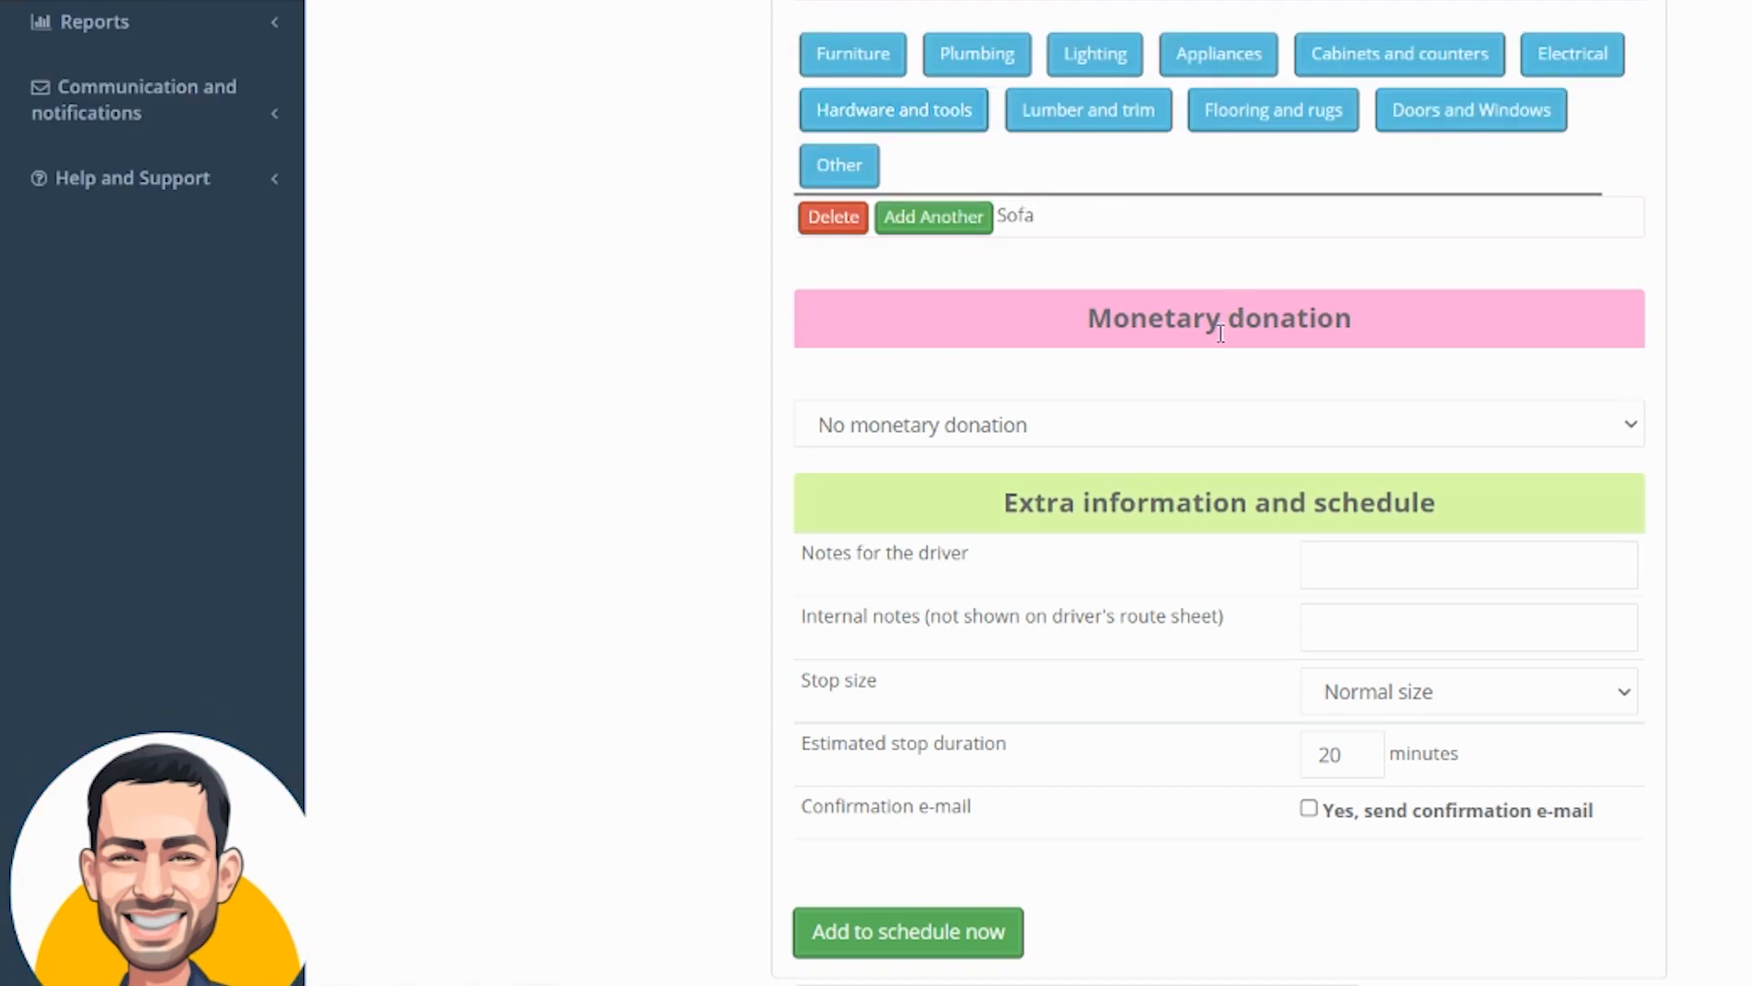
pyautogui.click(1095, 54)
pyautogui.click(1112, 225)
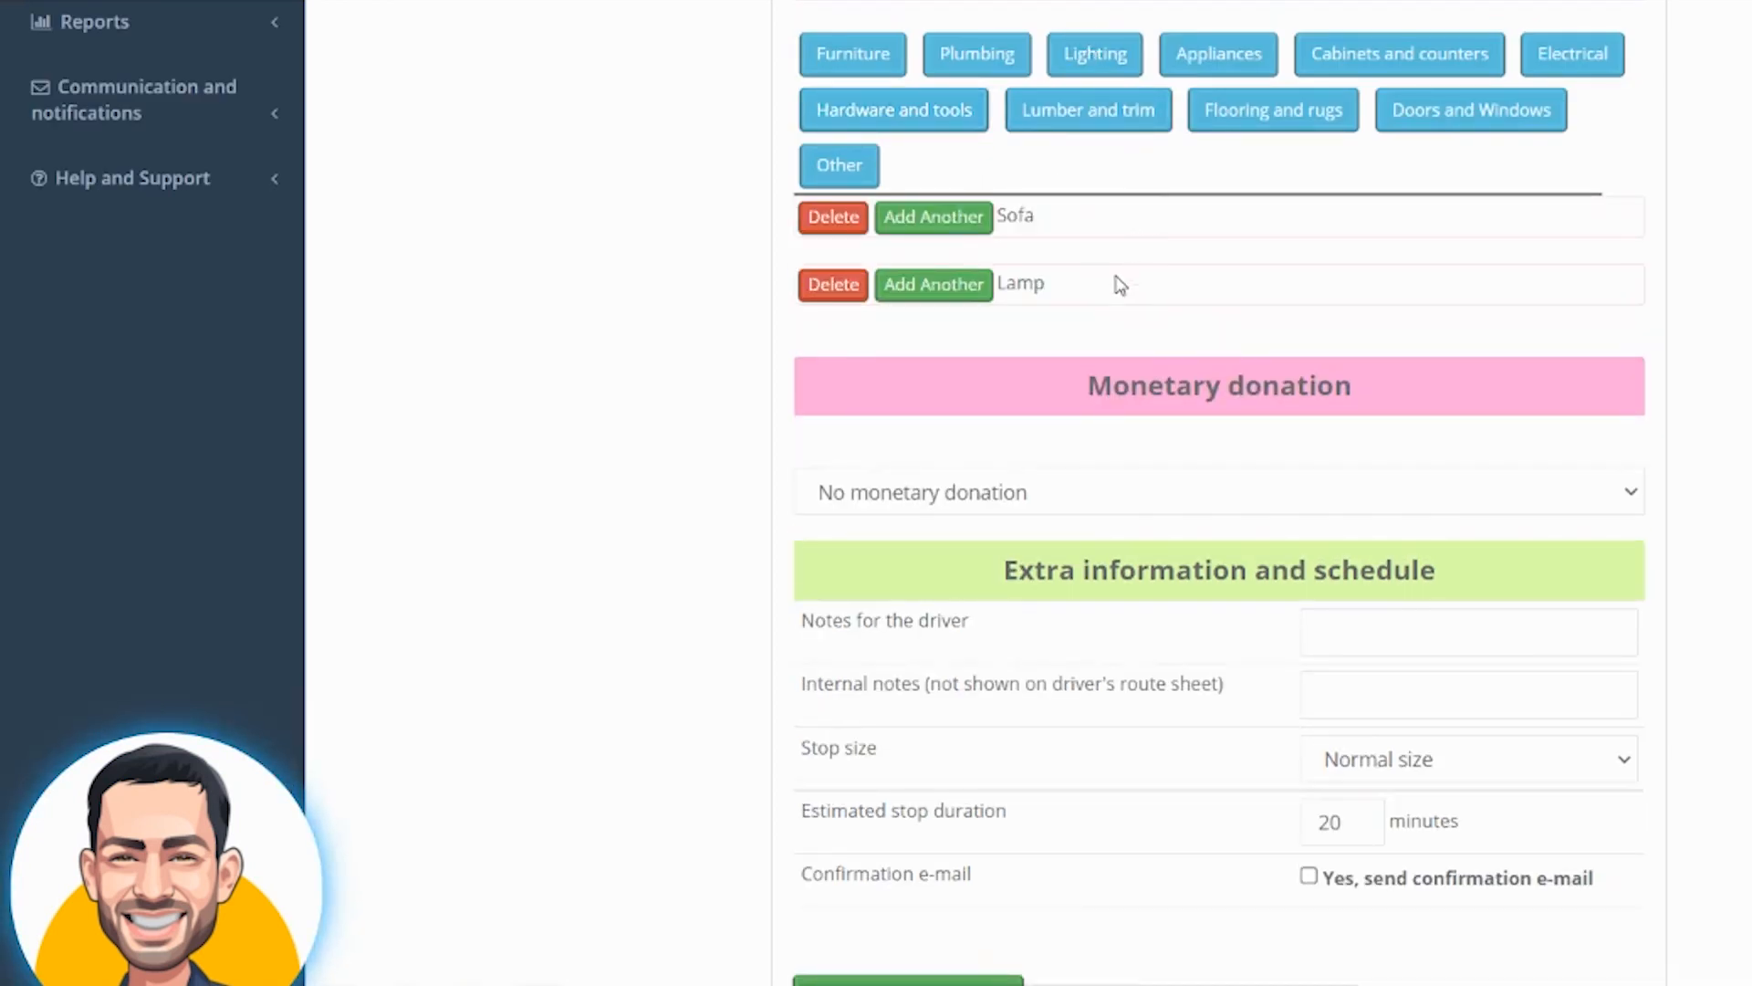
# Choose Credit card processed now as the monetary donation and set the donation amount to $25
pyautogui.scroll(-1, 1027, 511)
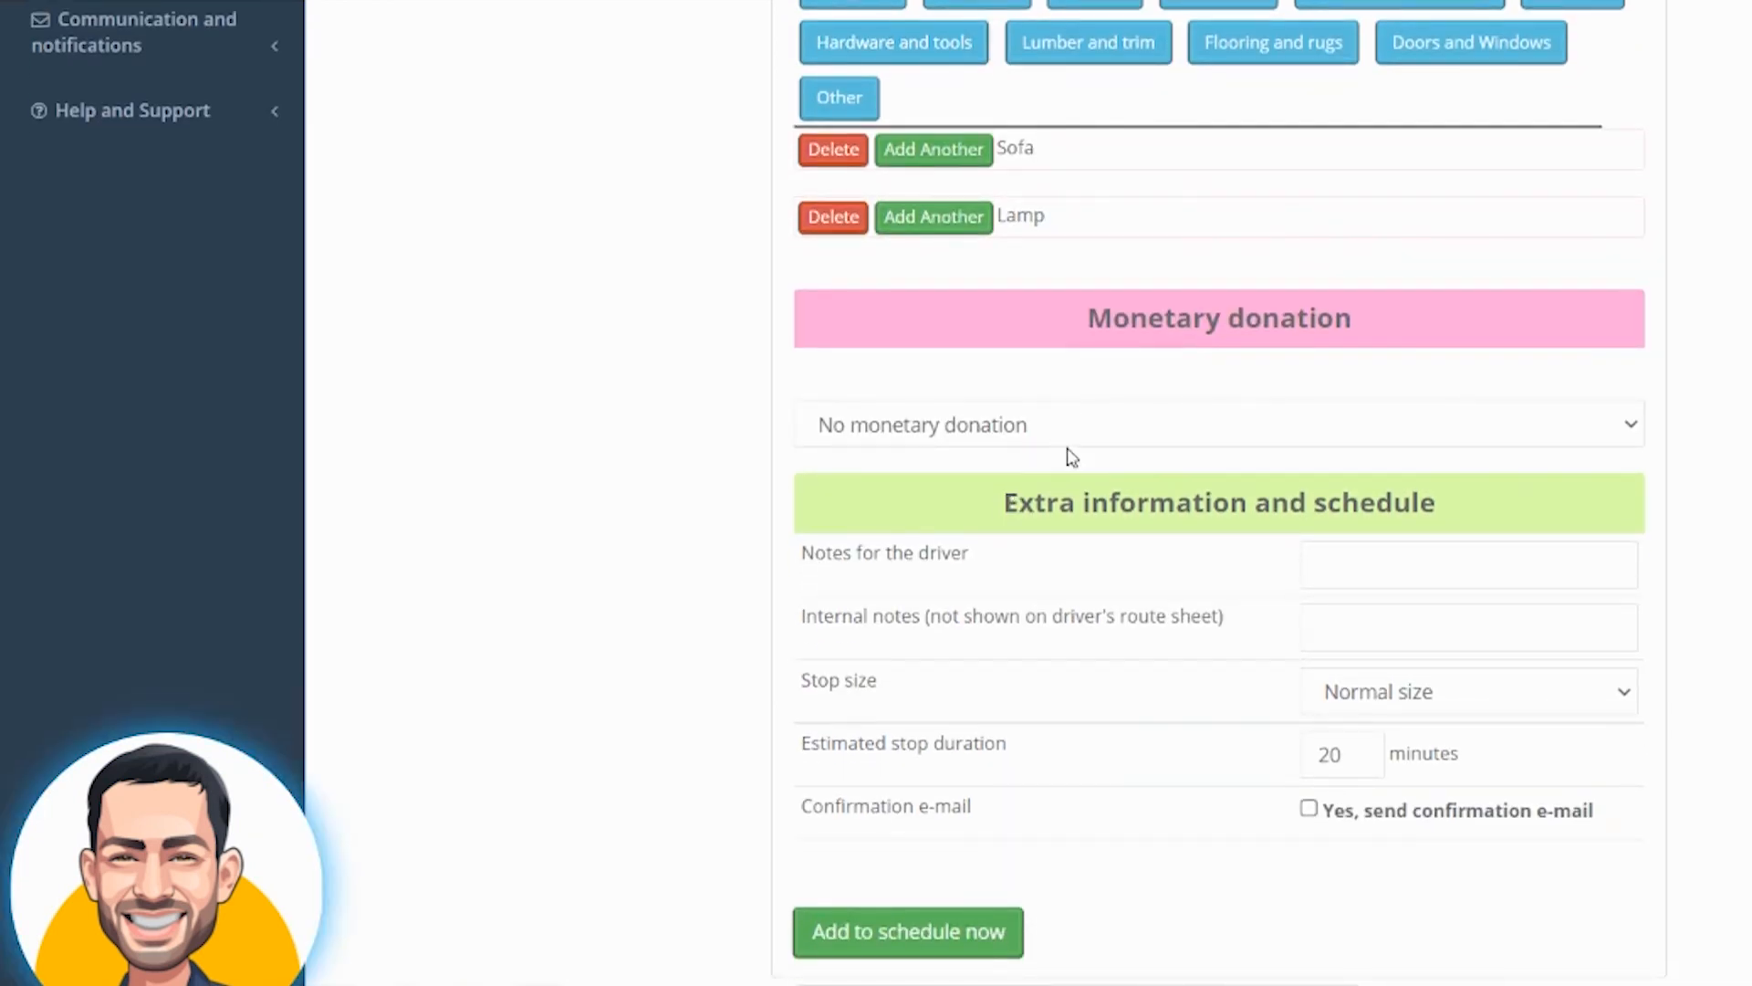
pyautogui.click(1066, 429)
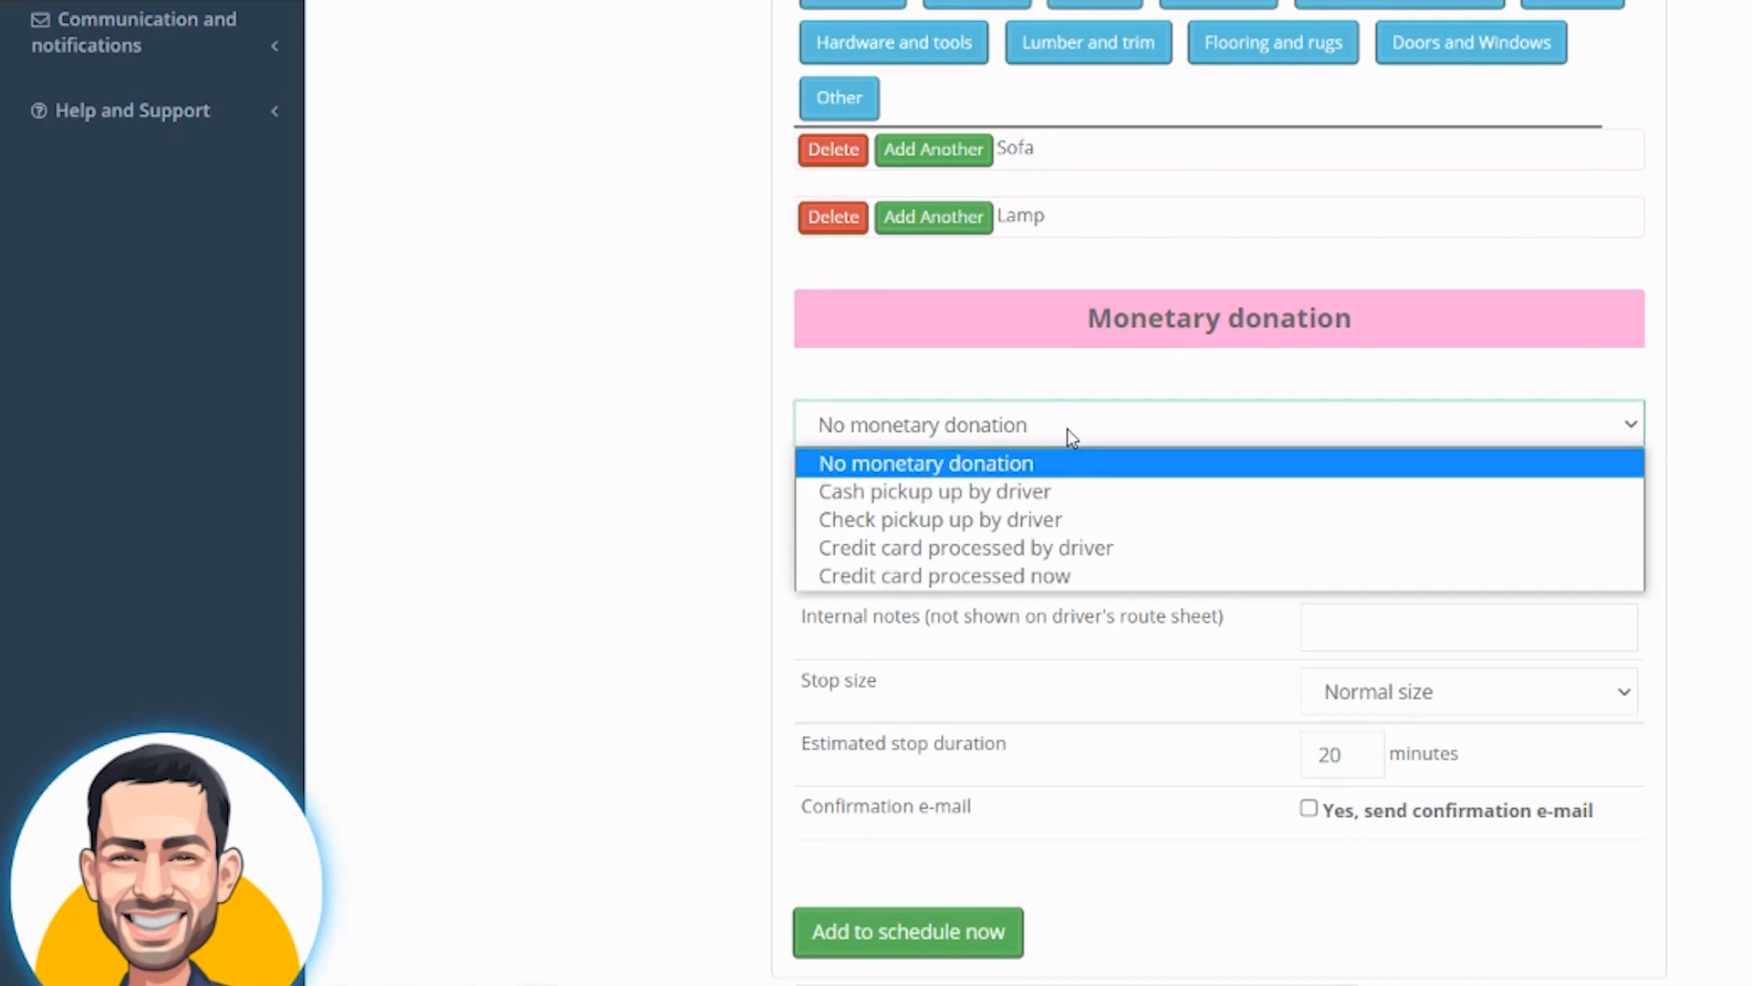
pyautogui.click(1077, 577)
pyautogui.click(1221, 485)
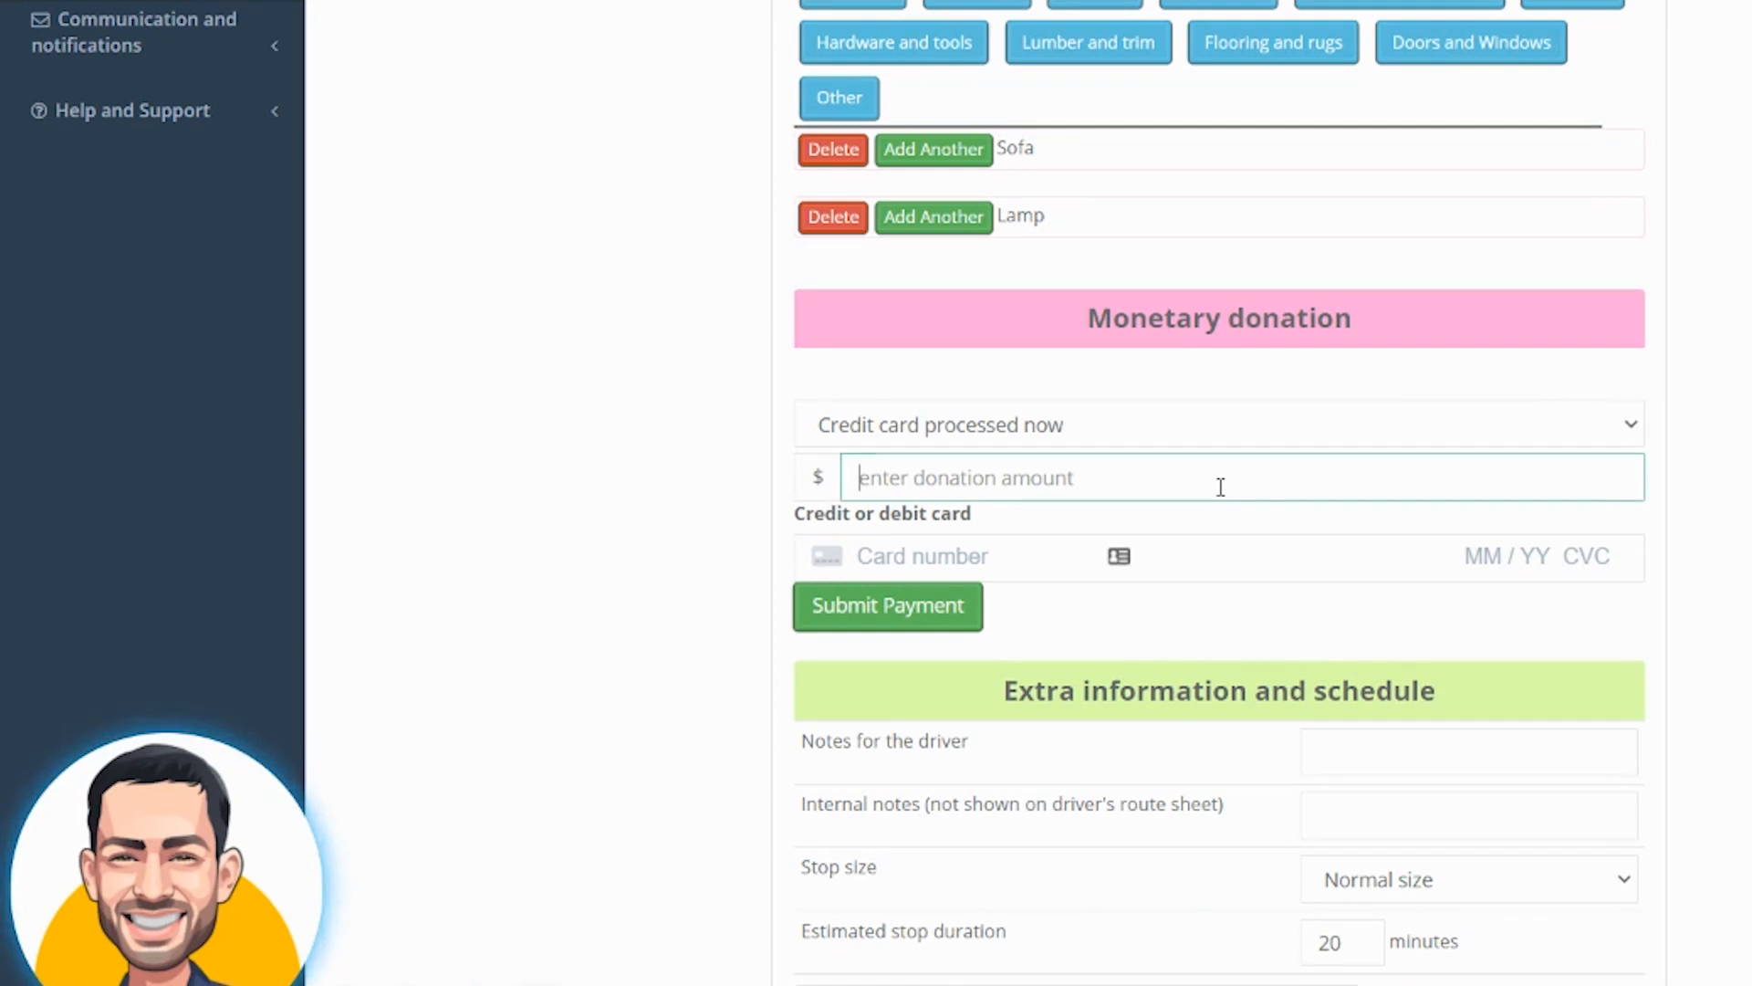
pyautogui.write('42424242')
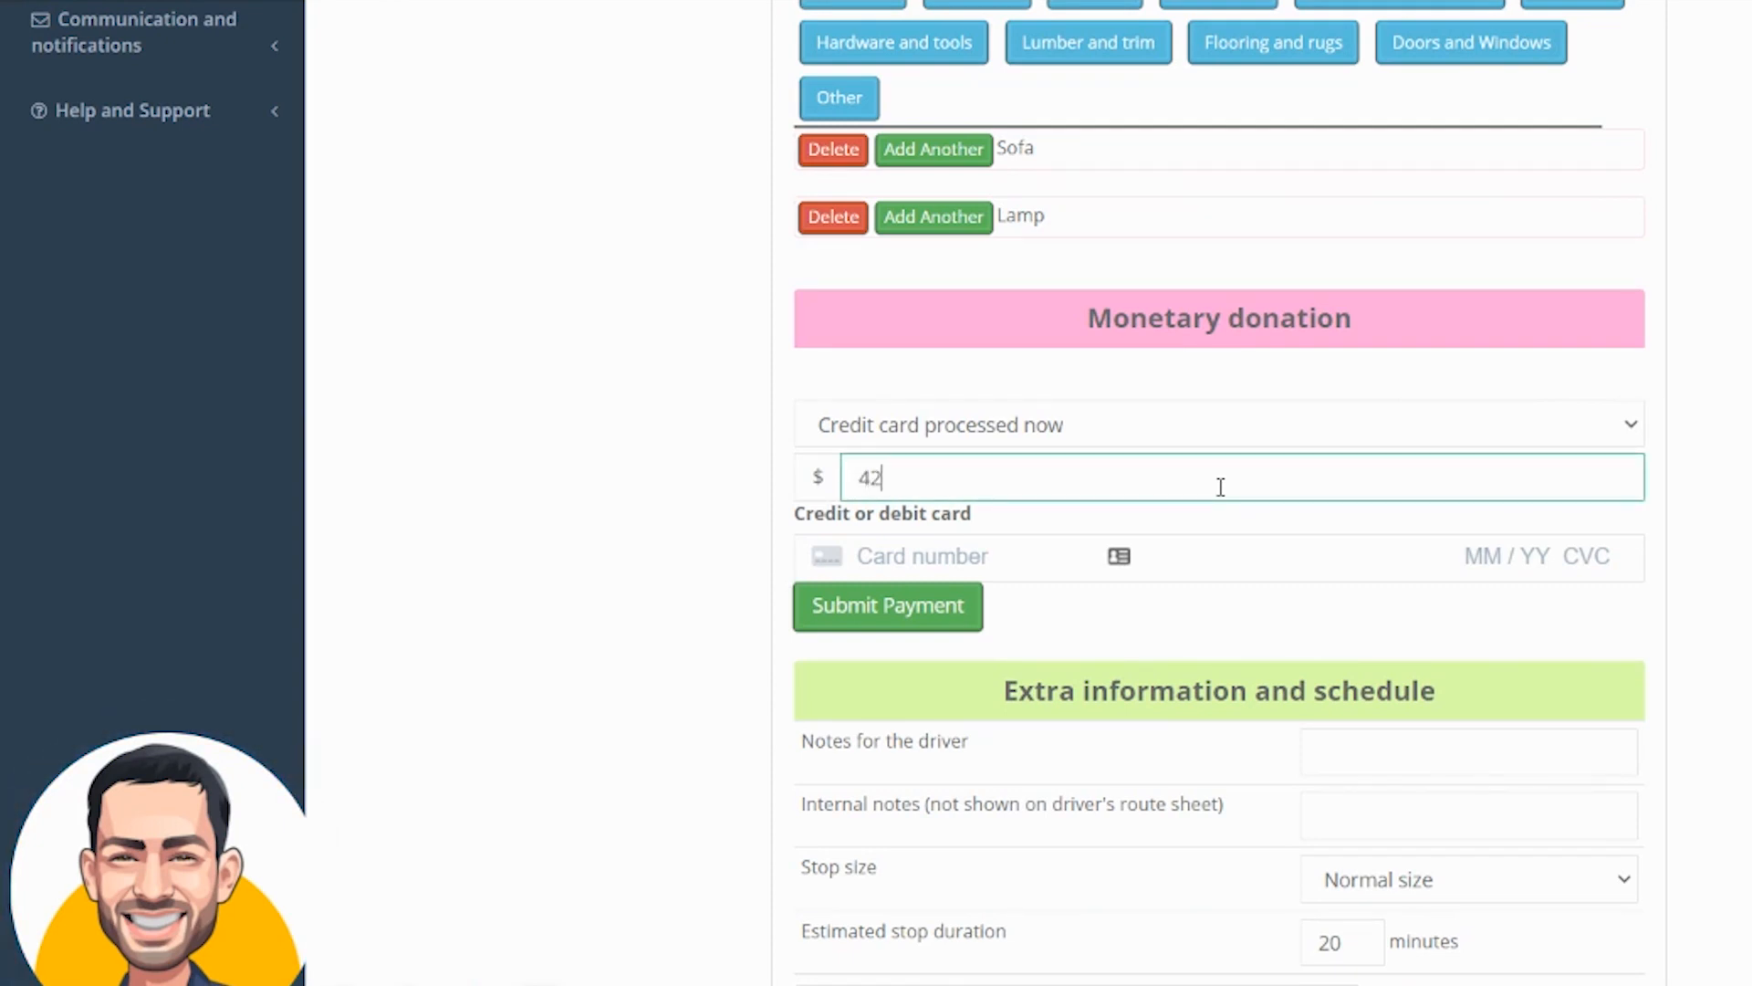
pyautogui.press('BackSpace')
pyautogui.press('BackSpace')
pyautogui.press('BackSpace')
pyautogui.press('BackSpace')
pyautogui.press('BackSpace')
pyautogui.press('BackSpace')
pyautogui.press('BackSpace')
pyautogui.press('BackSpace')
pyautogui.write('25')
# Enter the credit card number, expiry date, CVC and ZIP code, then submit the payment
pyautogui.press('Tab')
pyautogui.write('4242 ')
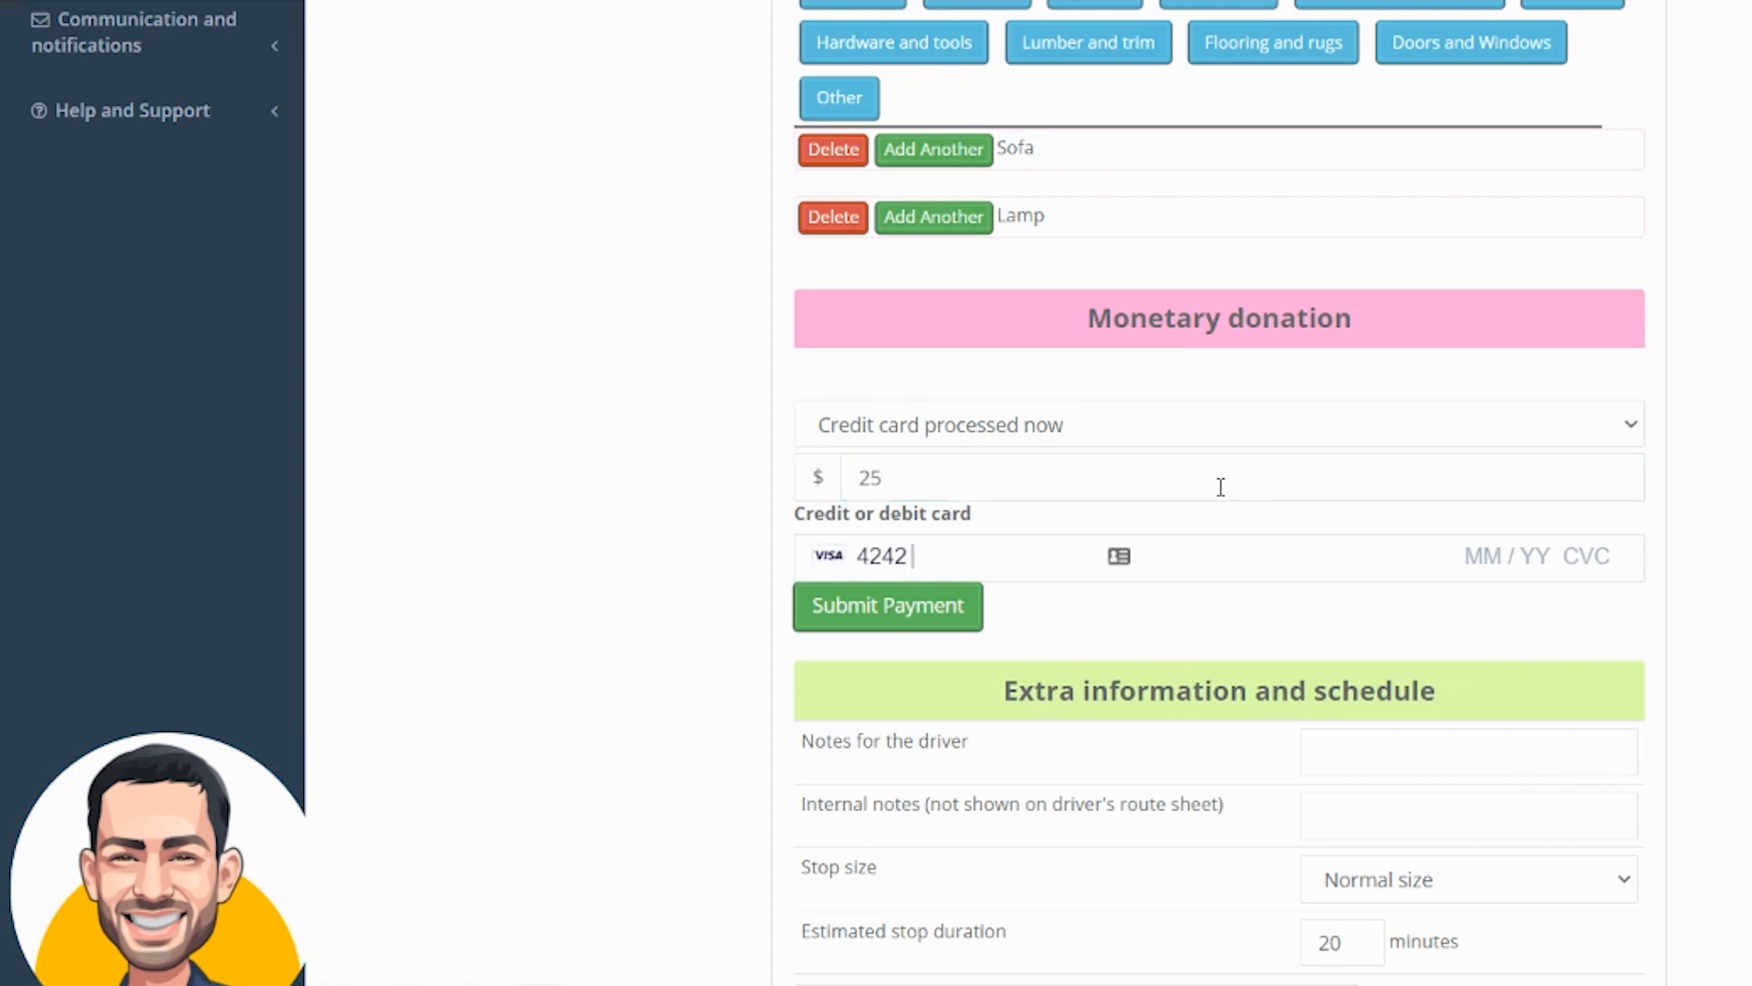
pyautogui.write('4242 4242 4242 04 / 24 ')
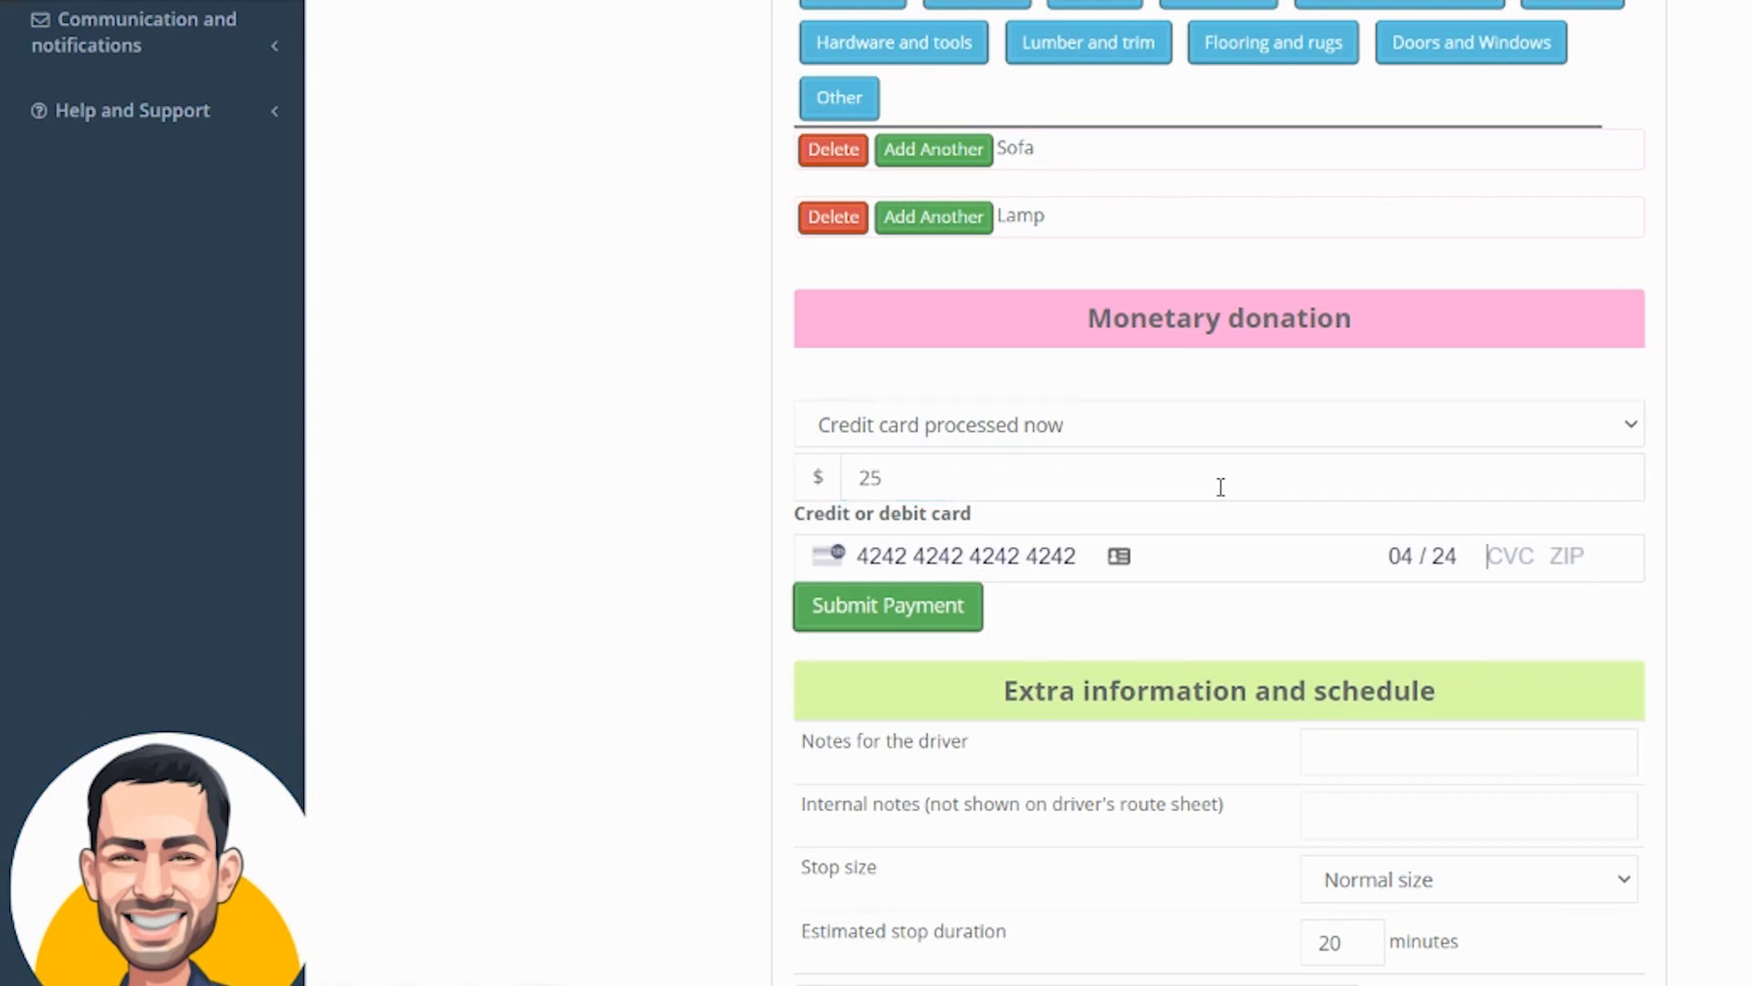
pyautogui.write('123 12547')
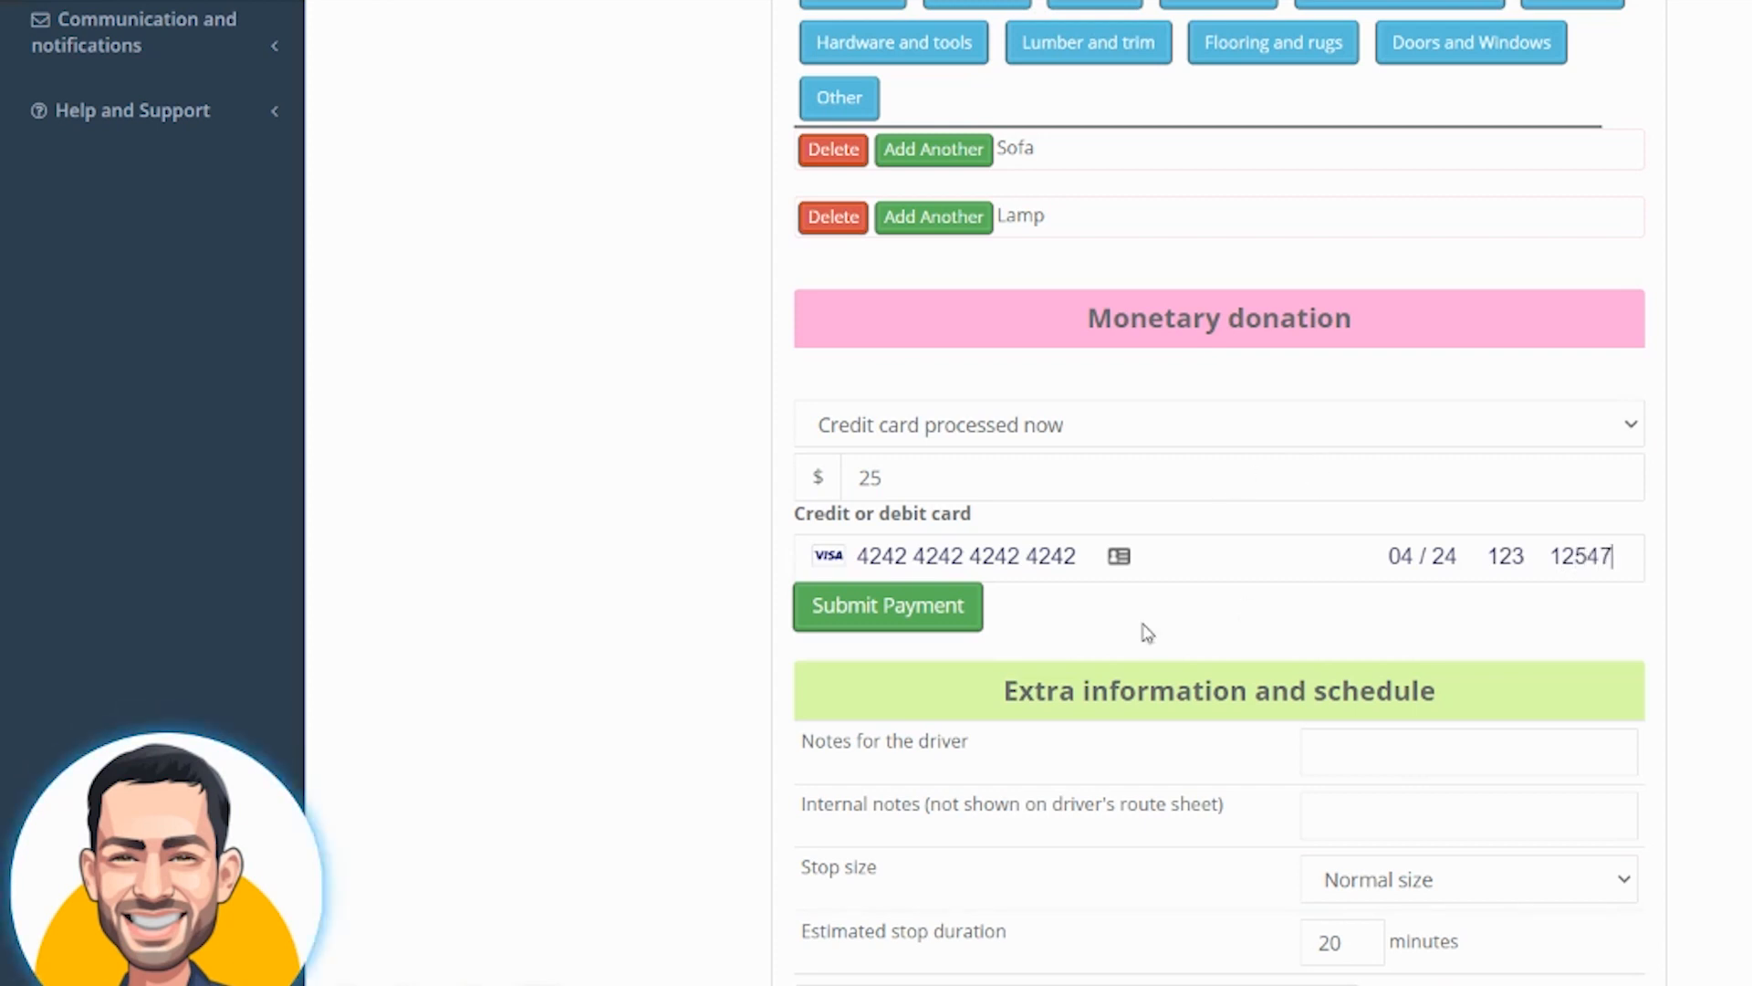
pyautogui.click(956, 621)
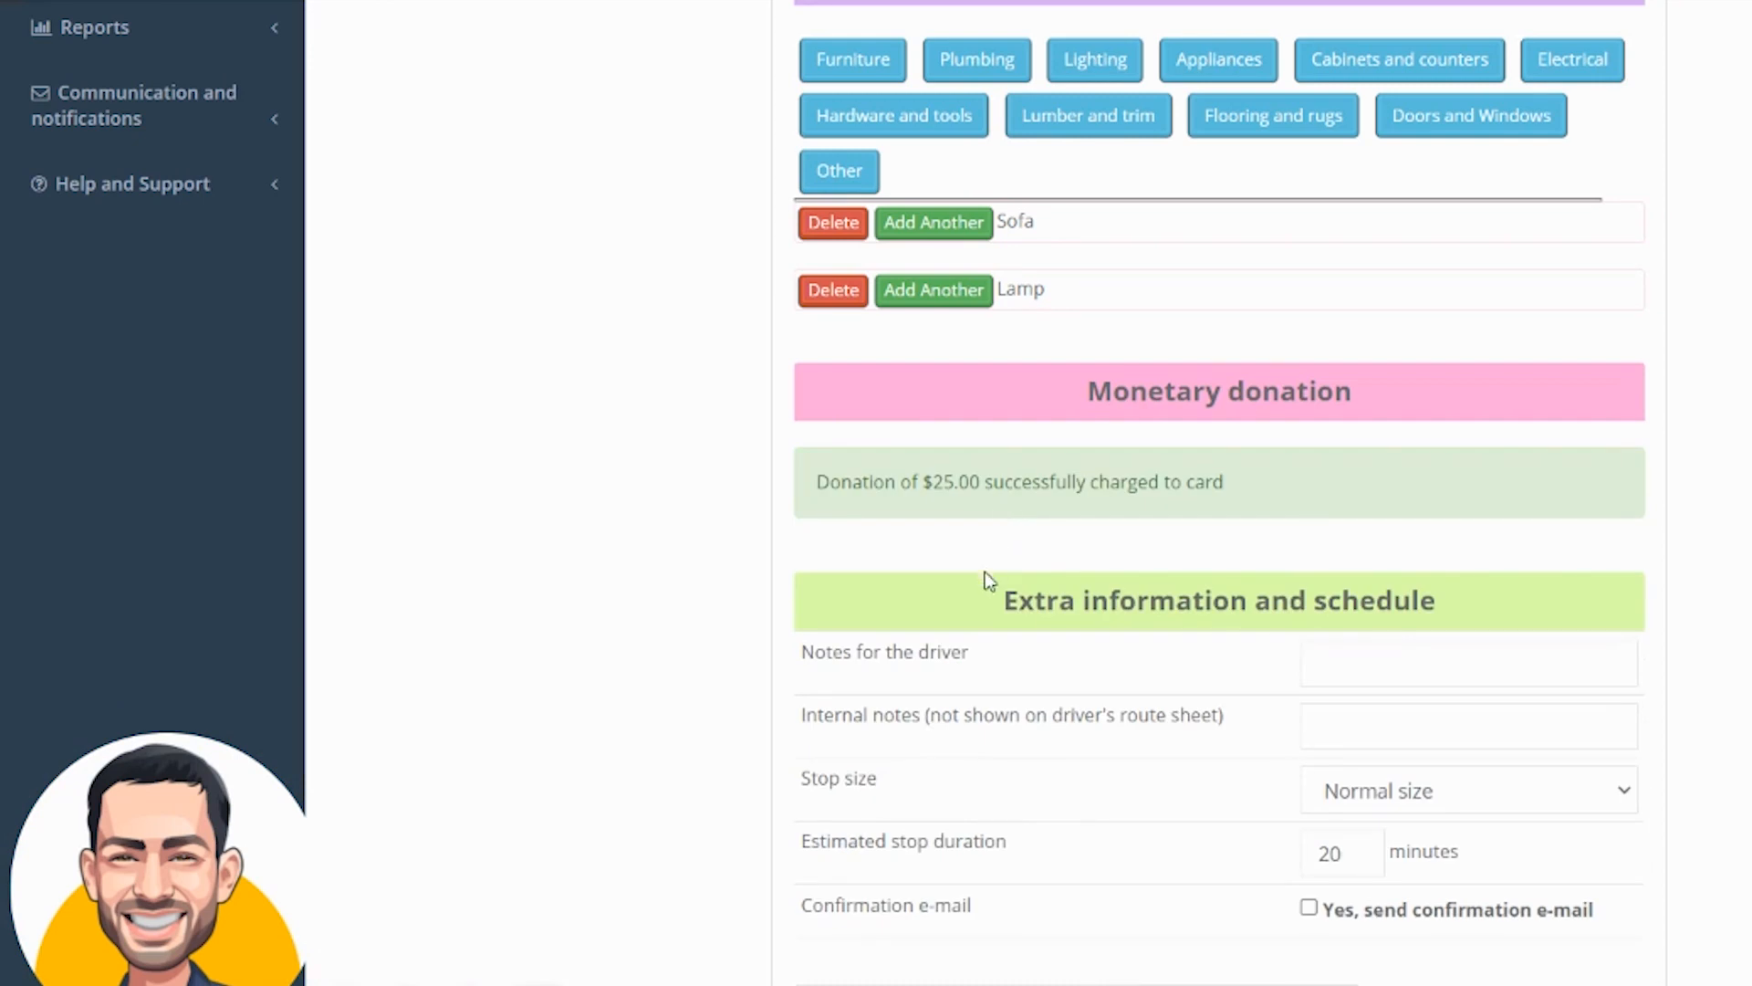
# Add a note for the driver giving the gate code
pyautogui.scroll(-1, 1363, 607)
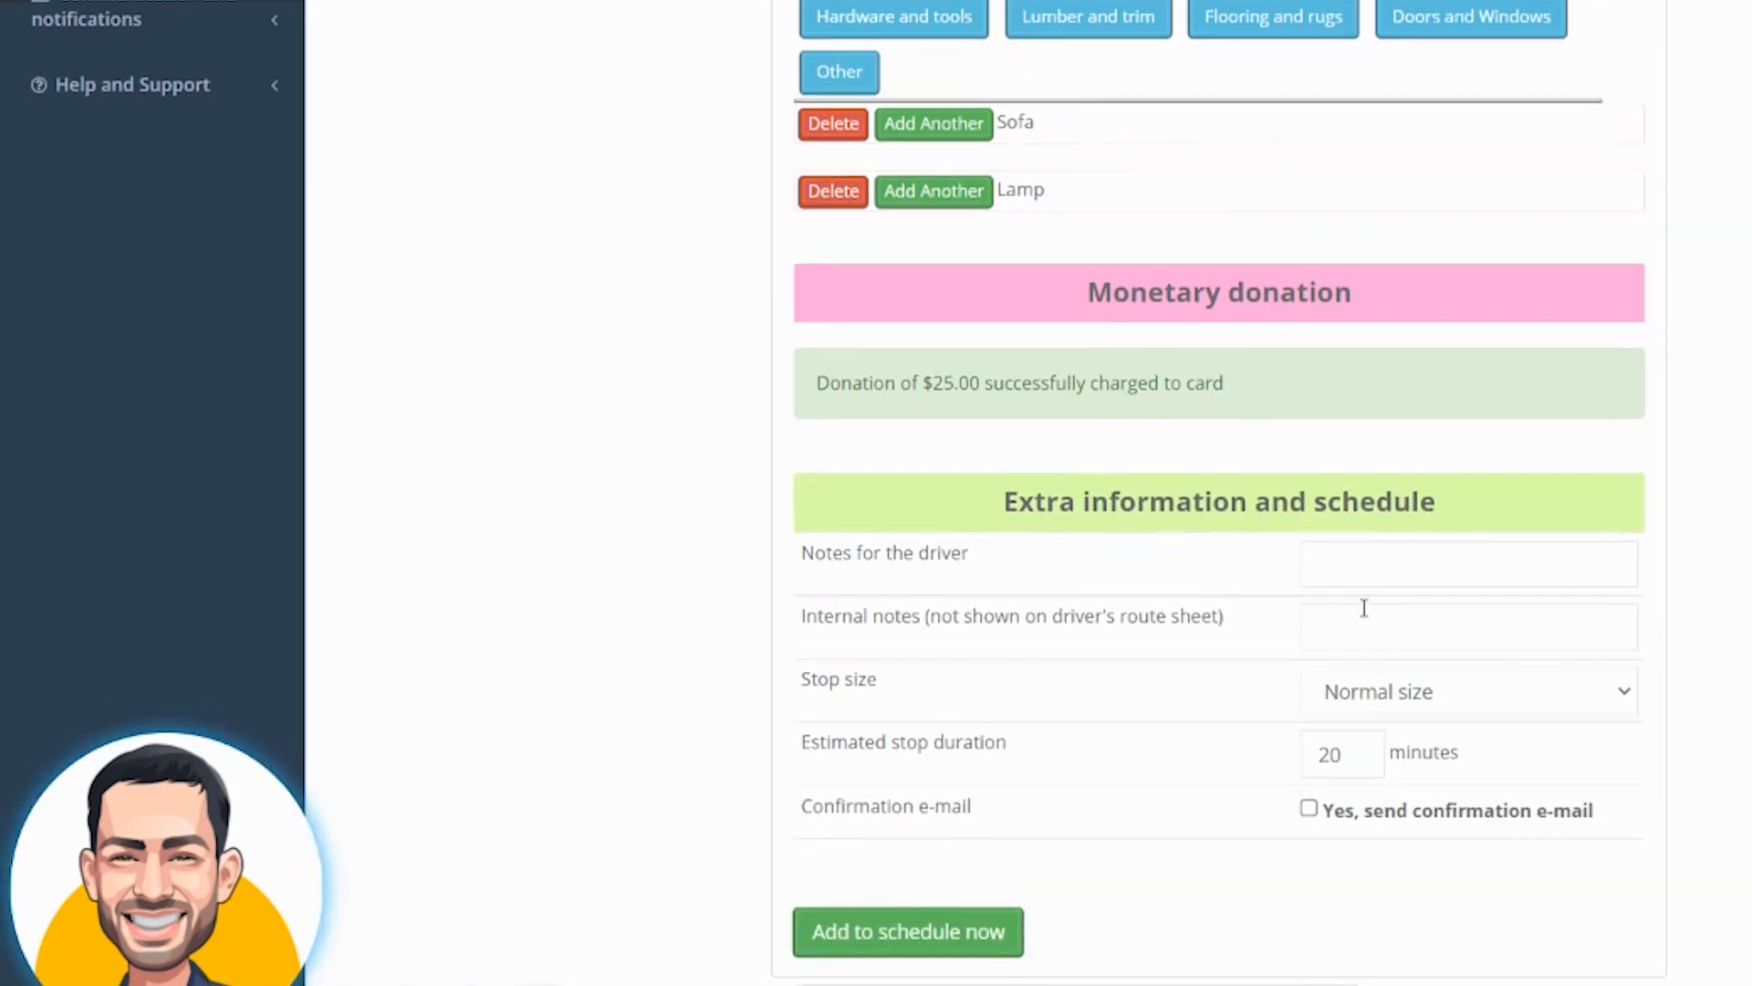
pyautogui.click(1385, 564)
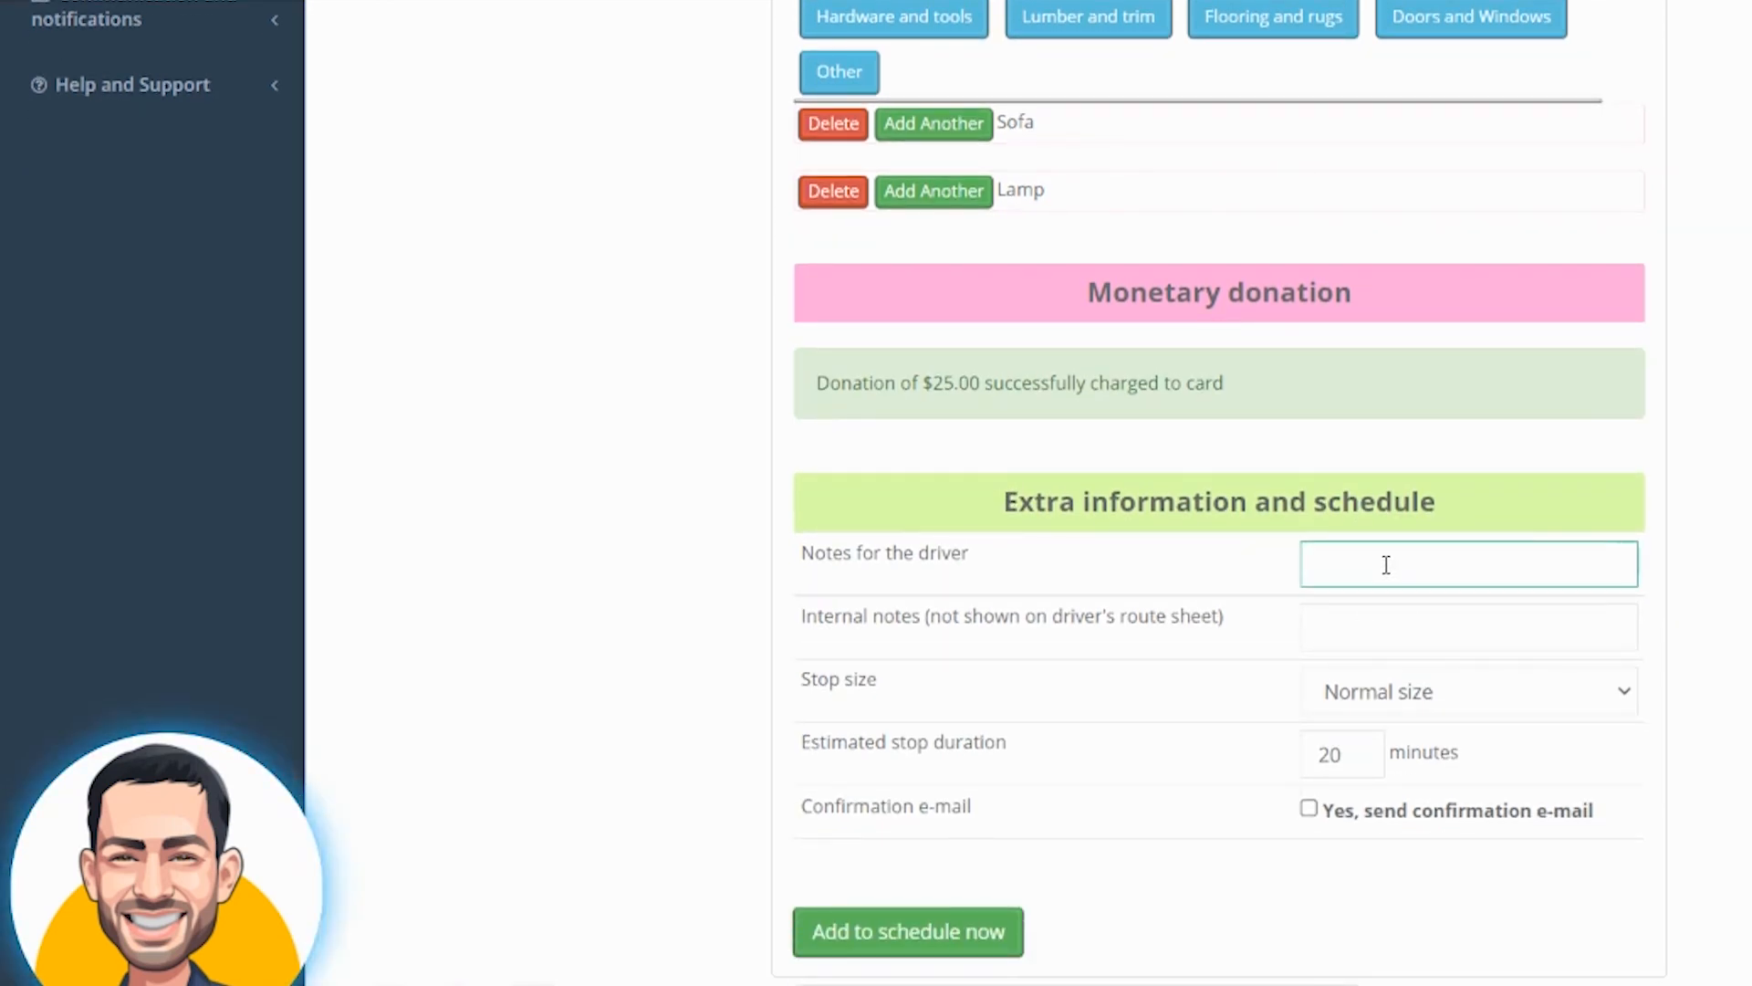
pyautogui.write('Gate code 4567')
pyautogui.moveTo(801, 616); pyautogui.dragTo(1230, 616)
pyautogui.click(1339, 613)
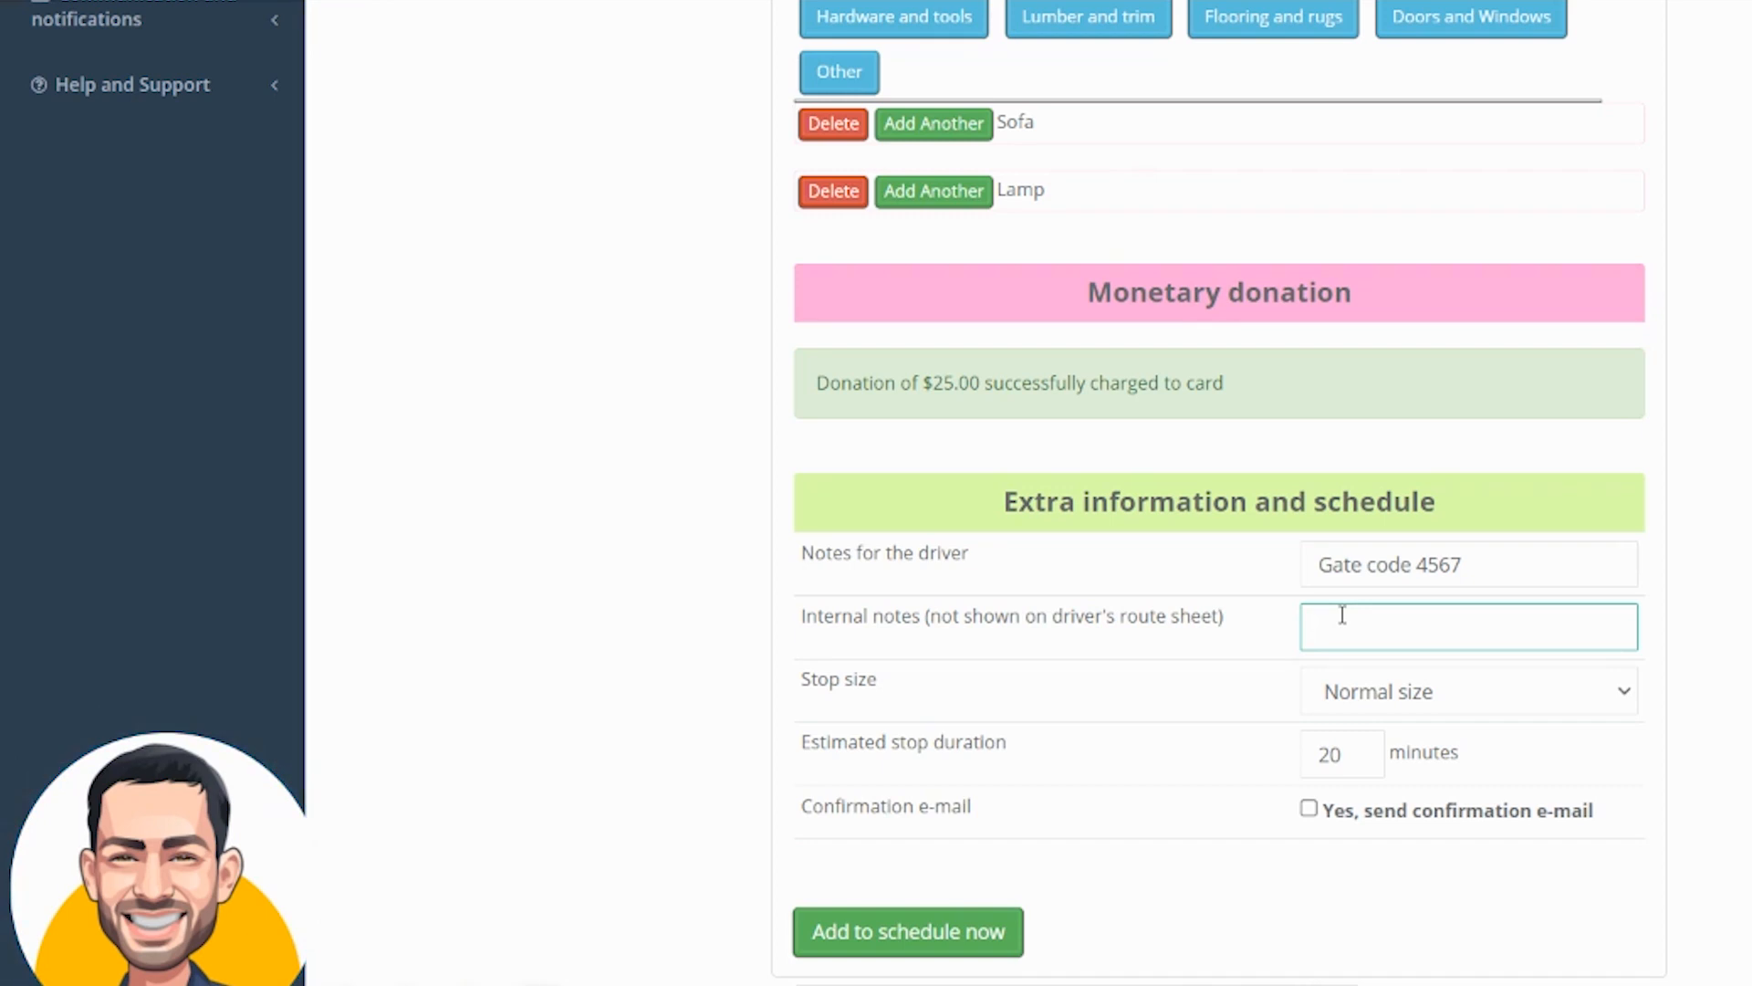
# Set the stop size to Double size stop
pyautogui.press('Tab')
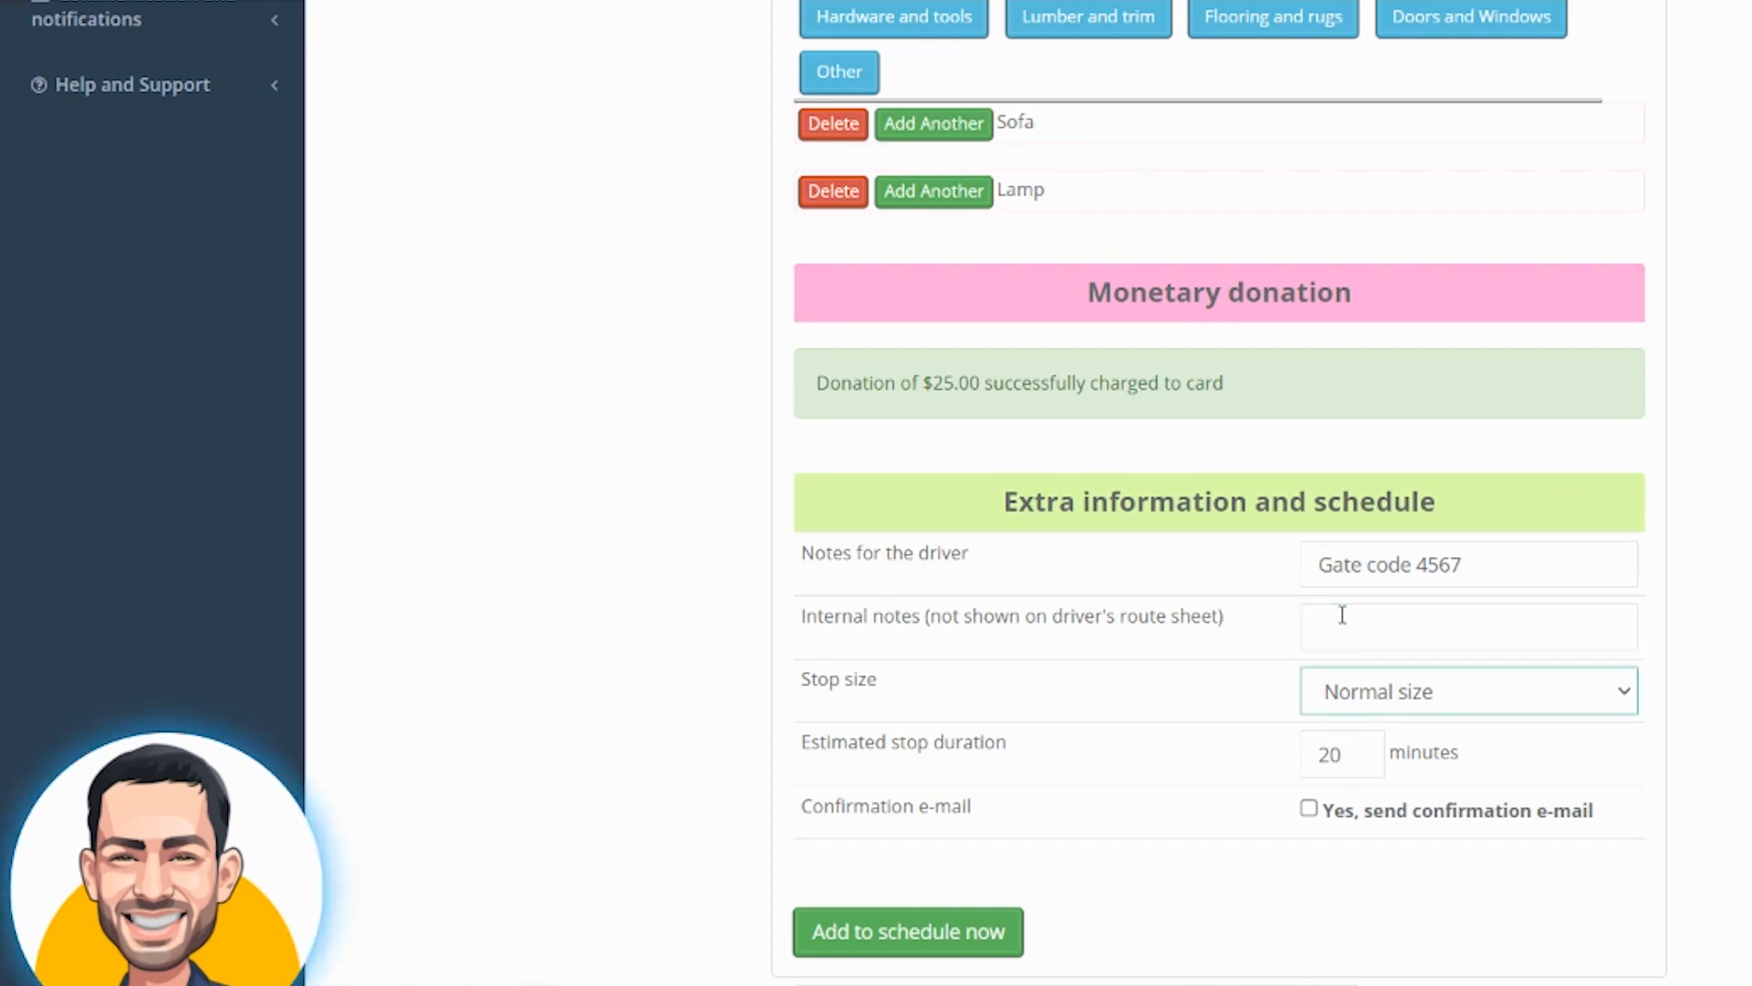
pyautogui.click(1442, 698)
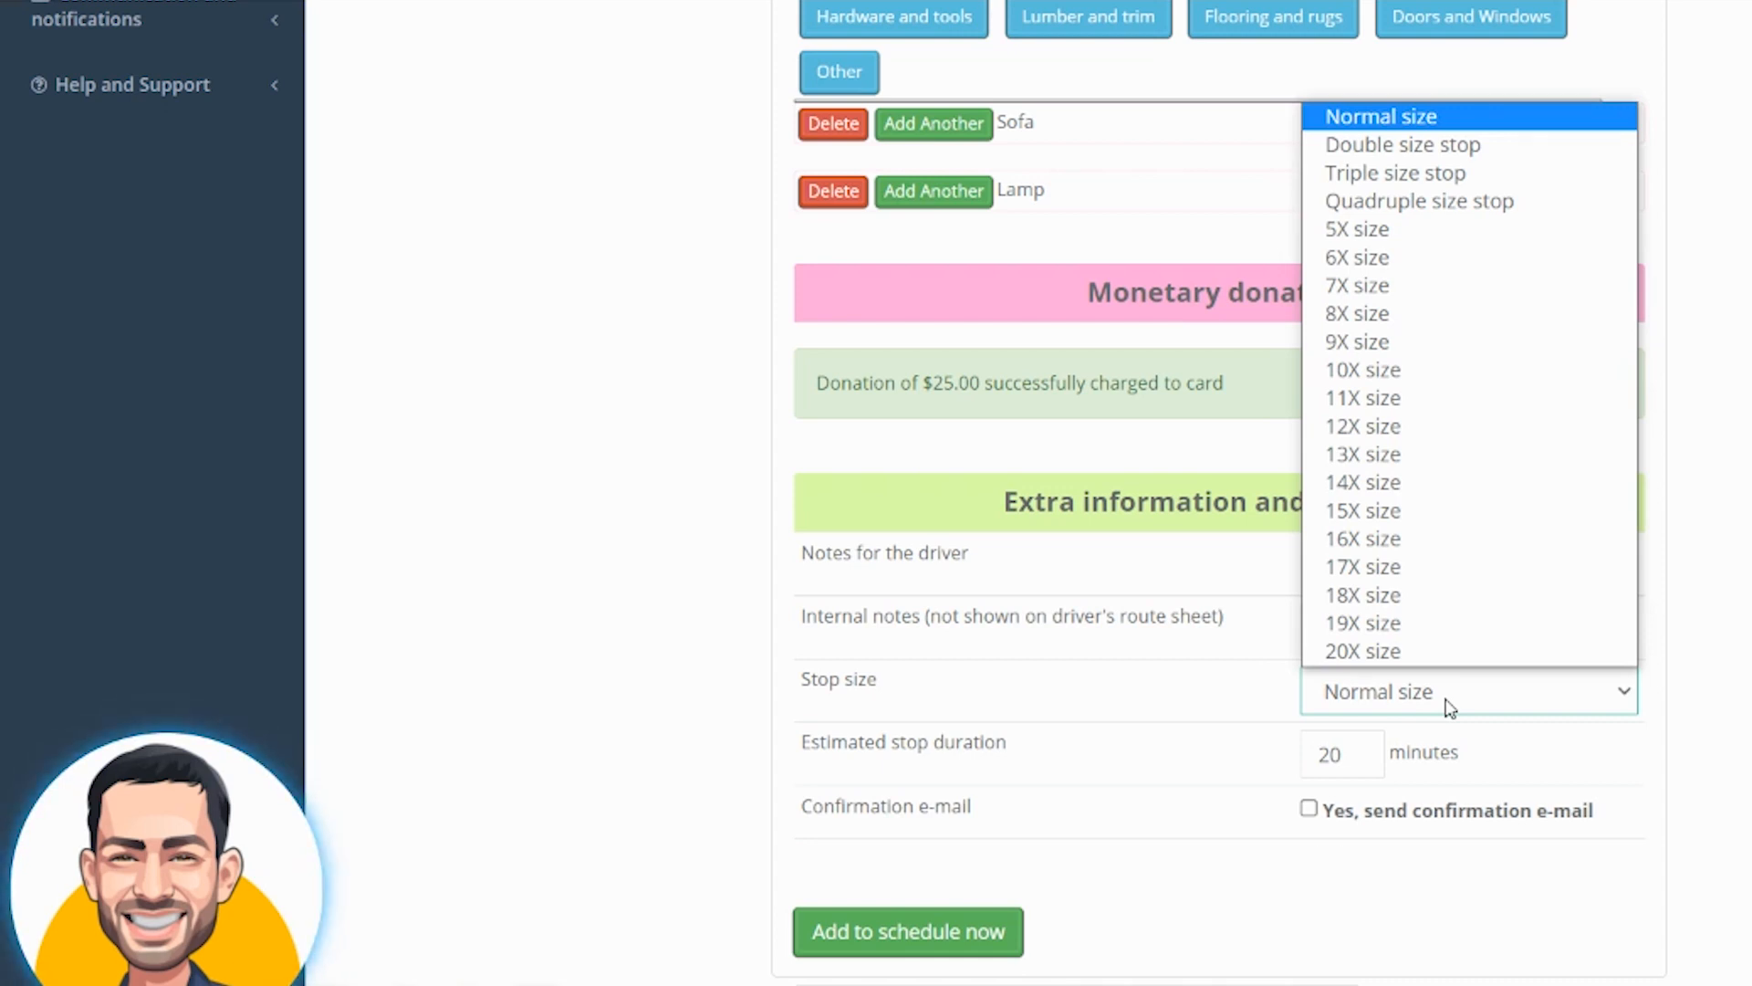
pyautogui.click(1410, 144)
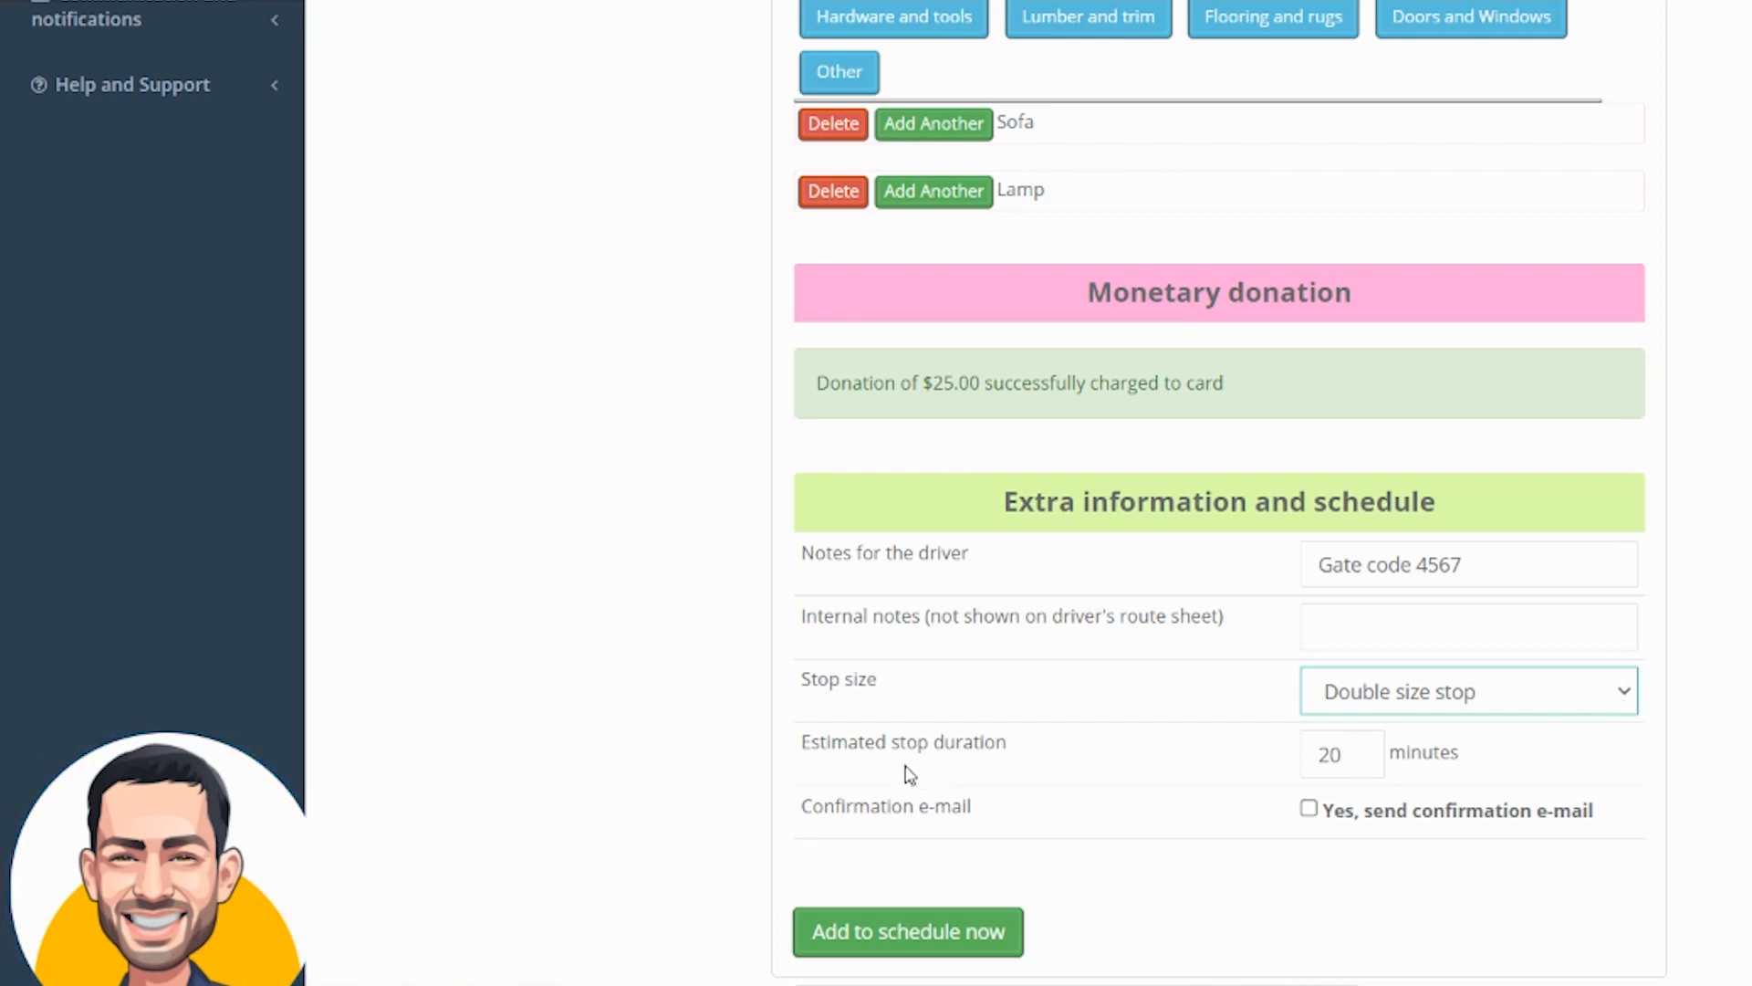
# Set the estimated stop duration to 25 minutes
pyautogui.moveTo(810, 743)
pyautogui.mouseDown()
pyautogui.moveTo(1064, 747)
pyautogui.moveTo(796, 744)
pyautogui.mouseUp()
pyautogui.click(1058, 750)
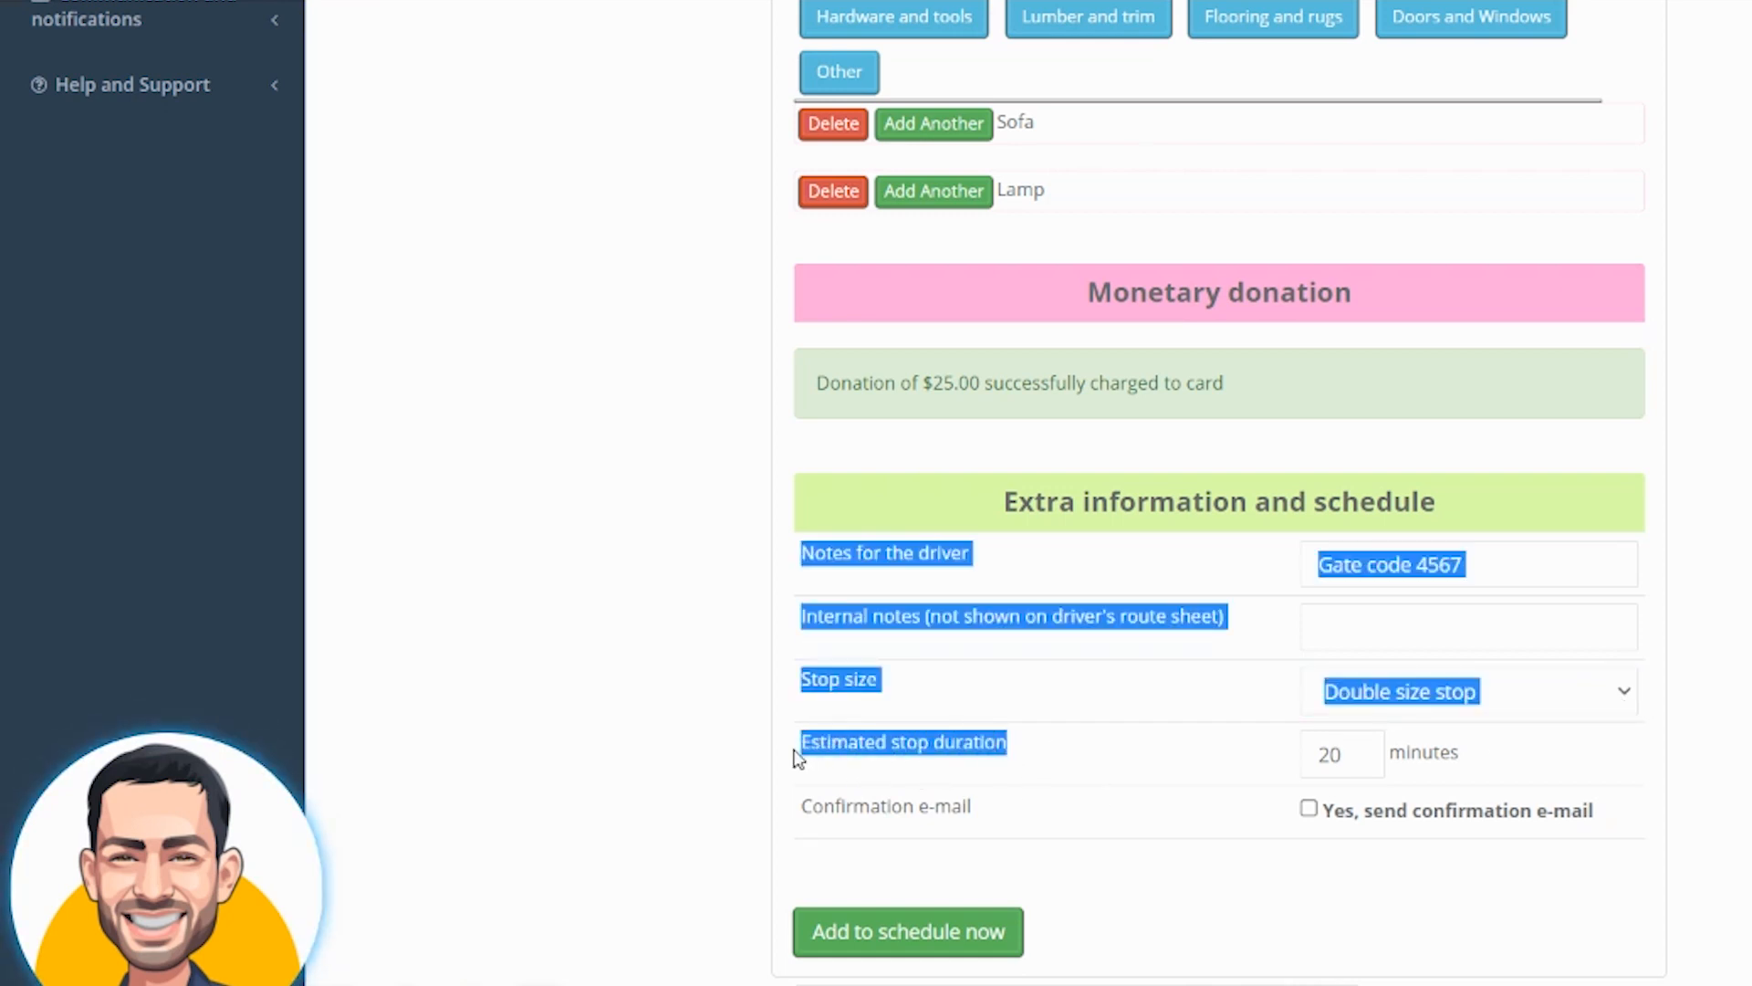
pyautogui.click(1327, 751)
pyautogui.doubleClick(1325, 752)
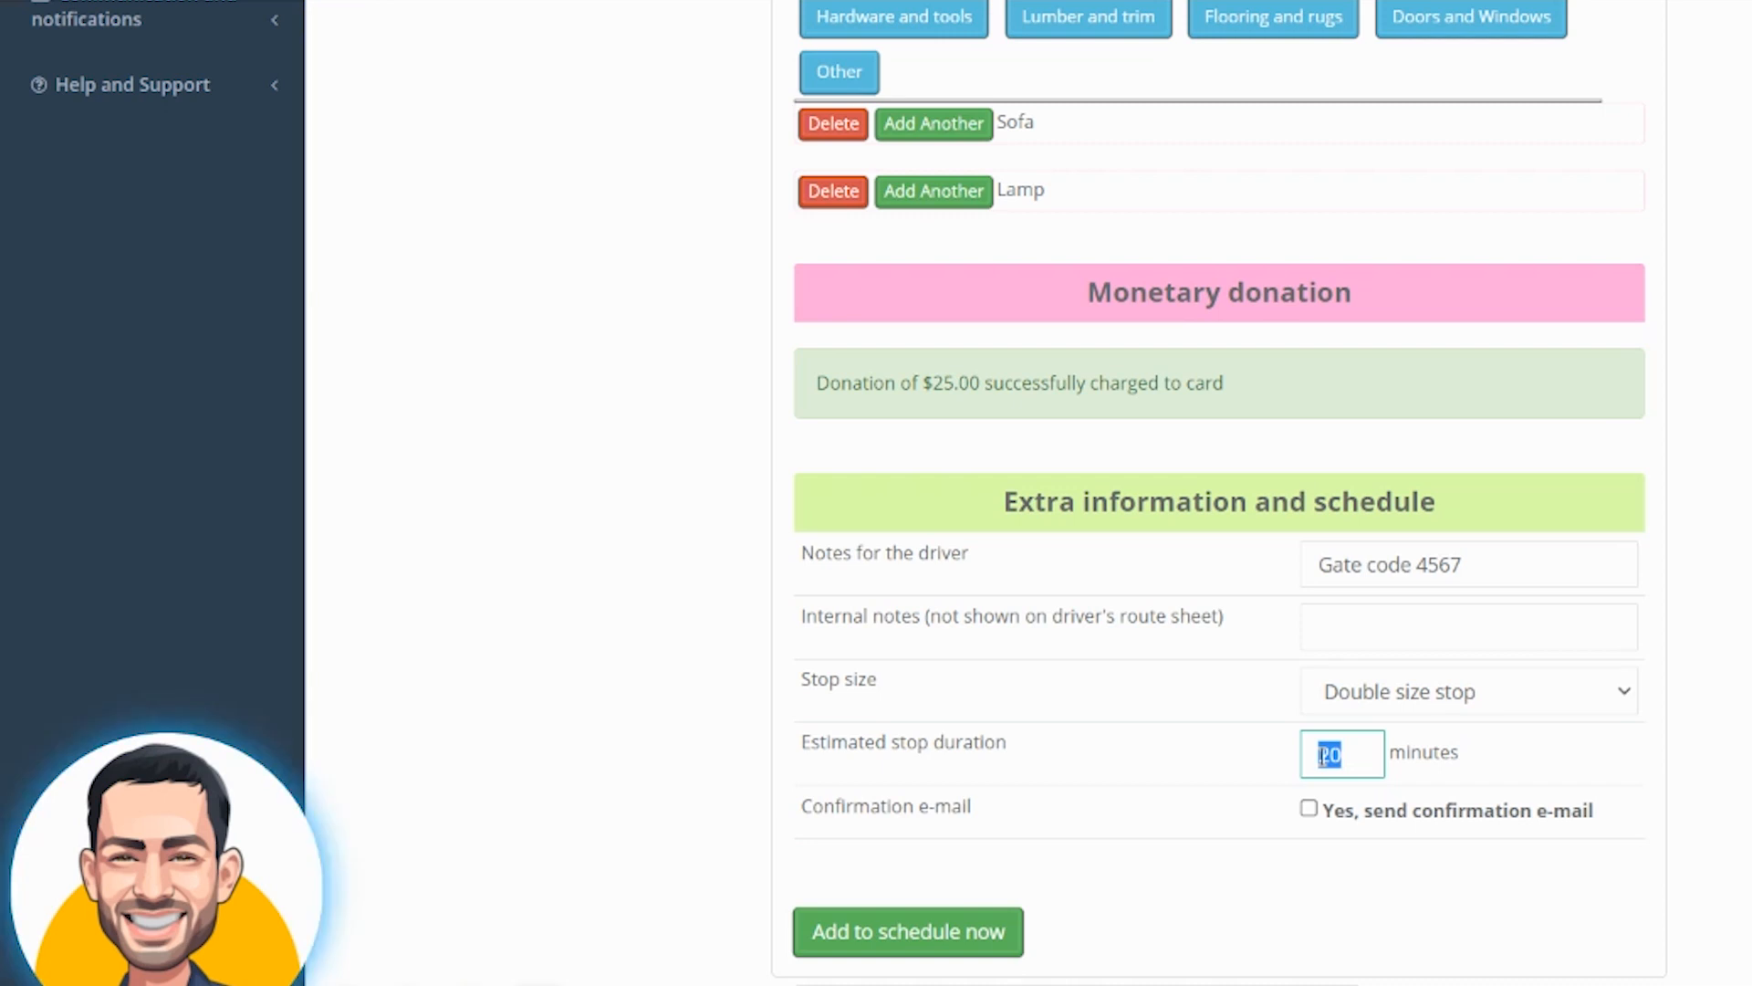
pyautogui.scroll(10, 1326, 752)
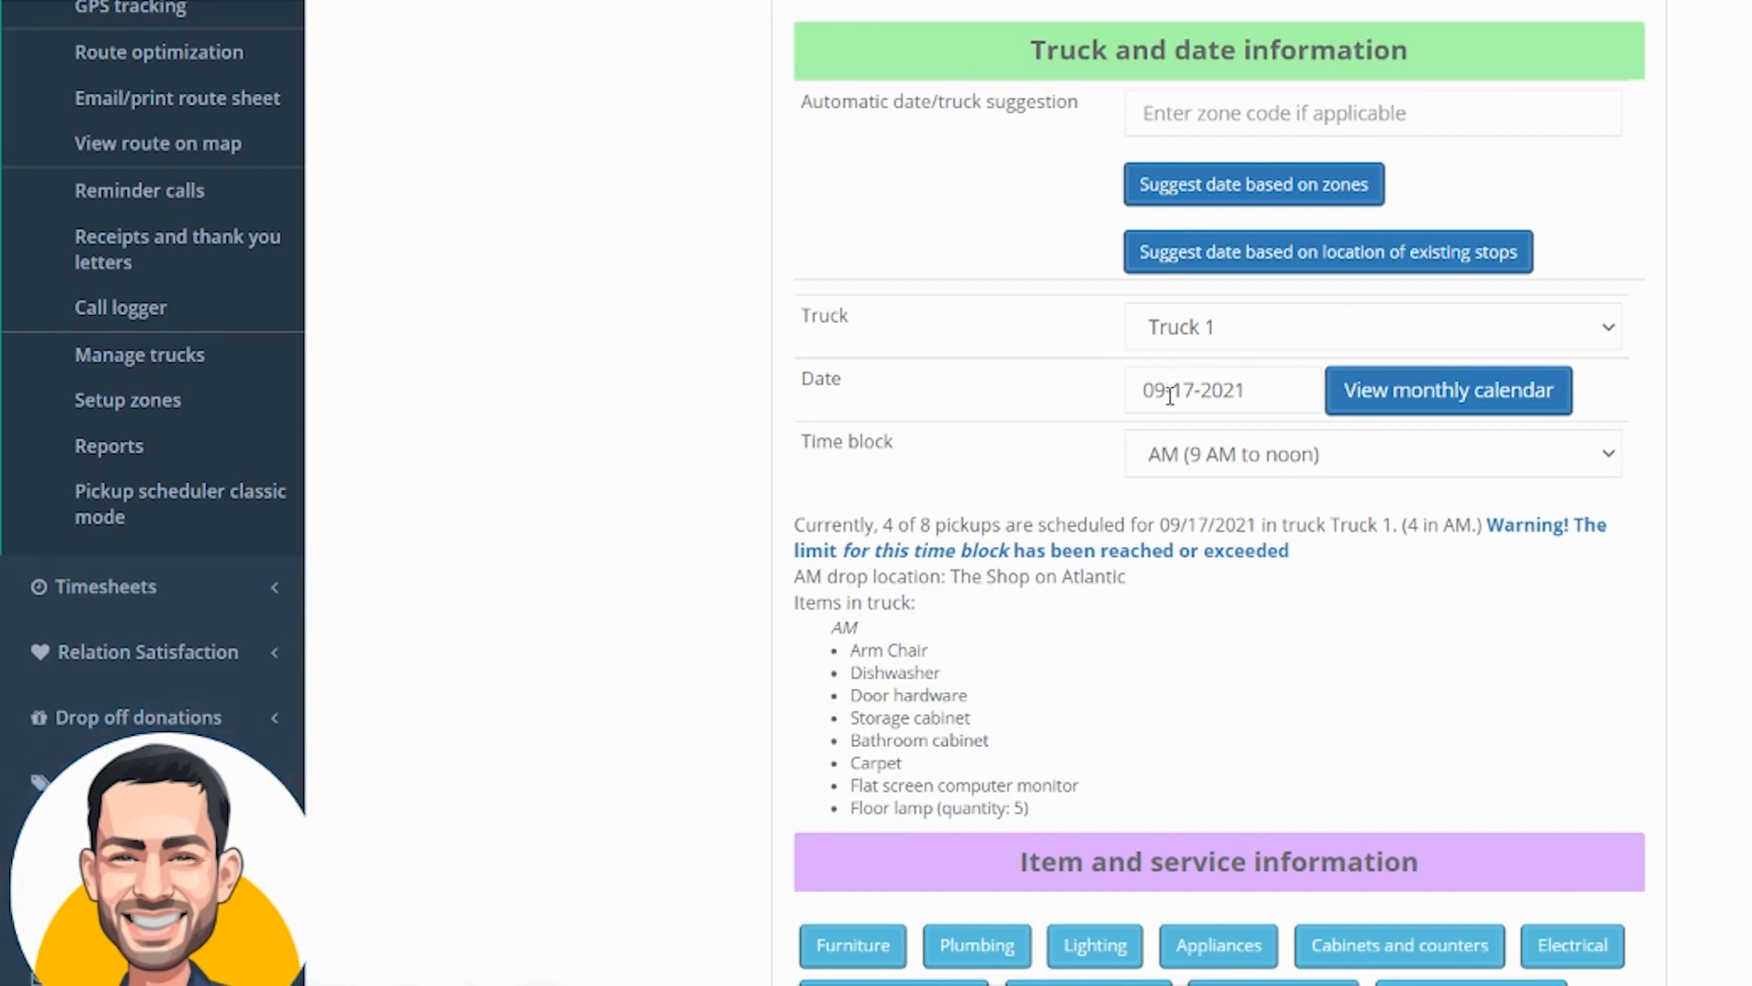
pyautogui.scroll(-10, 1176, 399)
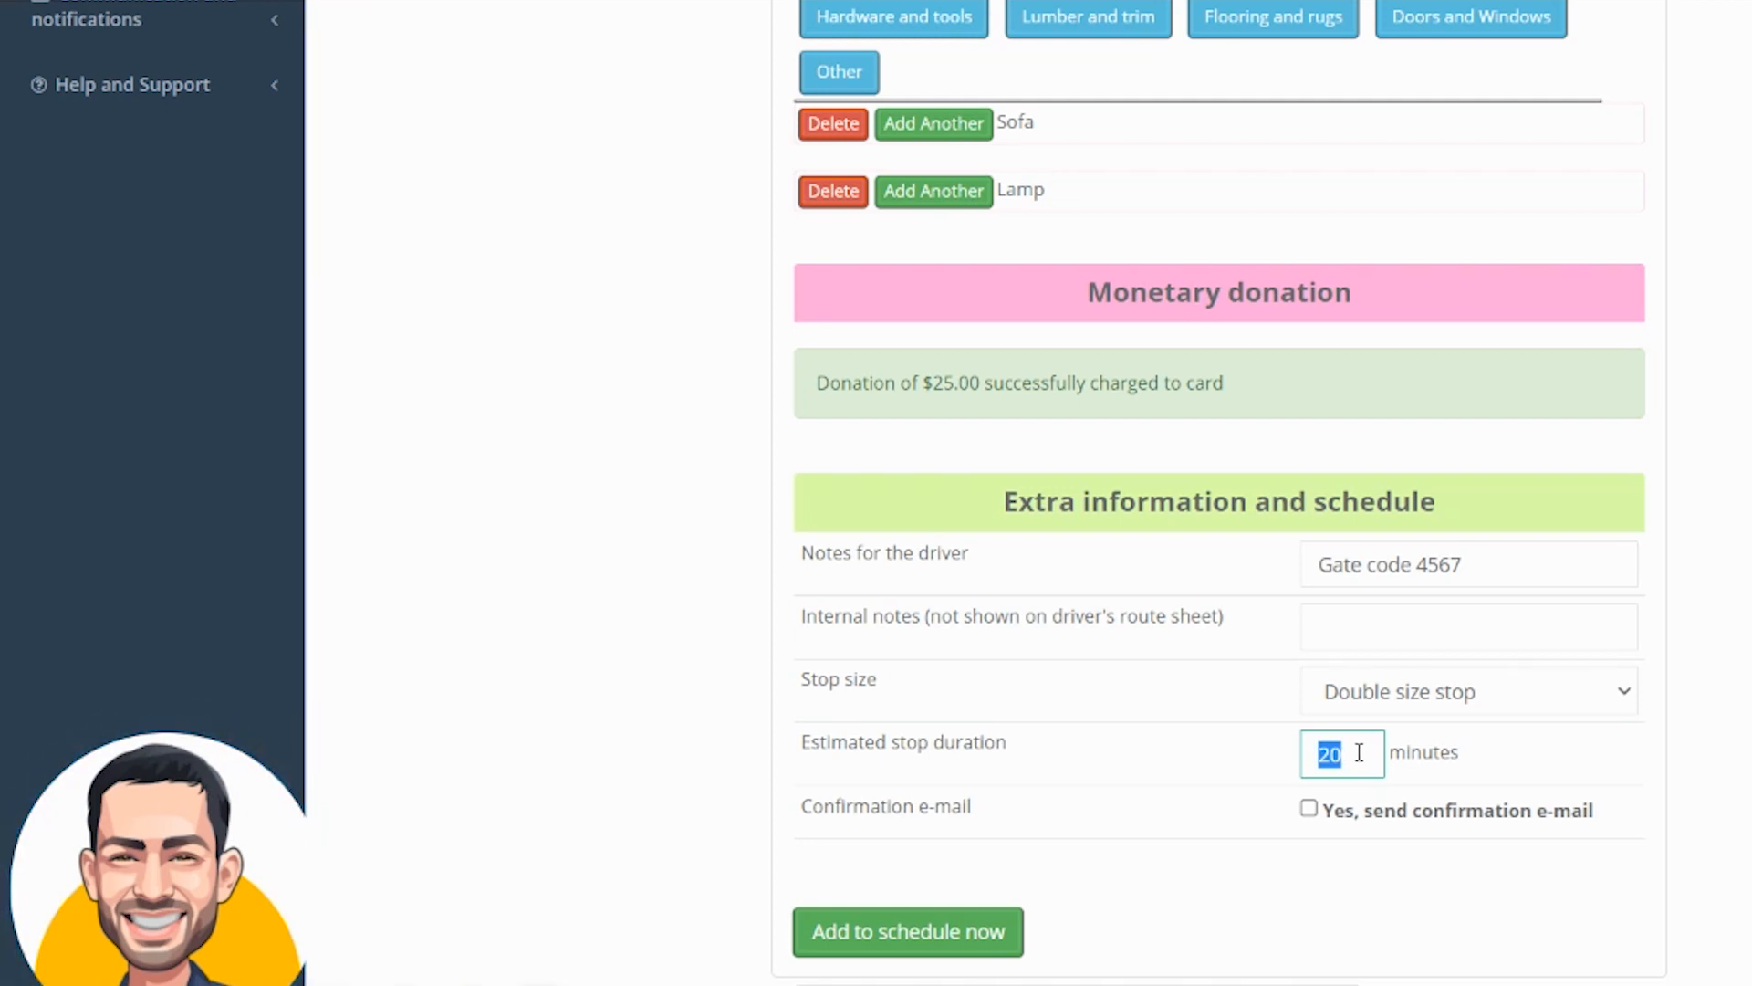
pyautogui.click(1359, 752)
pyautogui.press('BackSpace')
pyautogui.press('BackSpace')
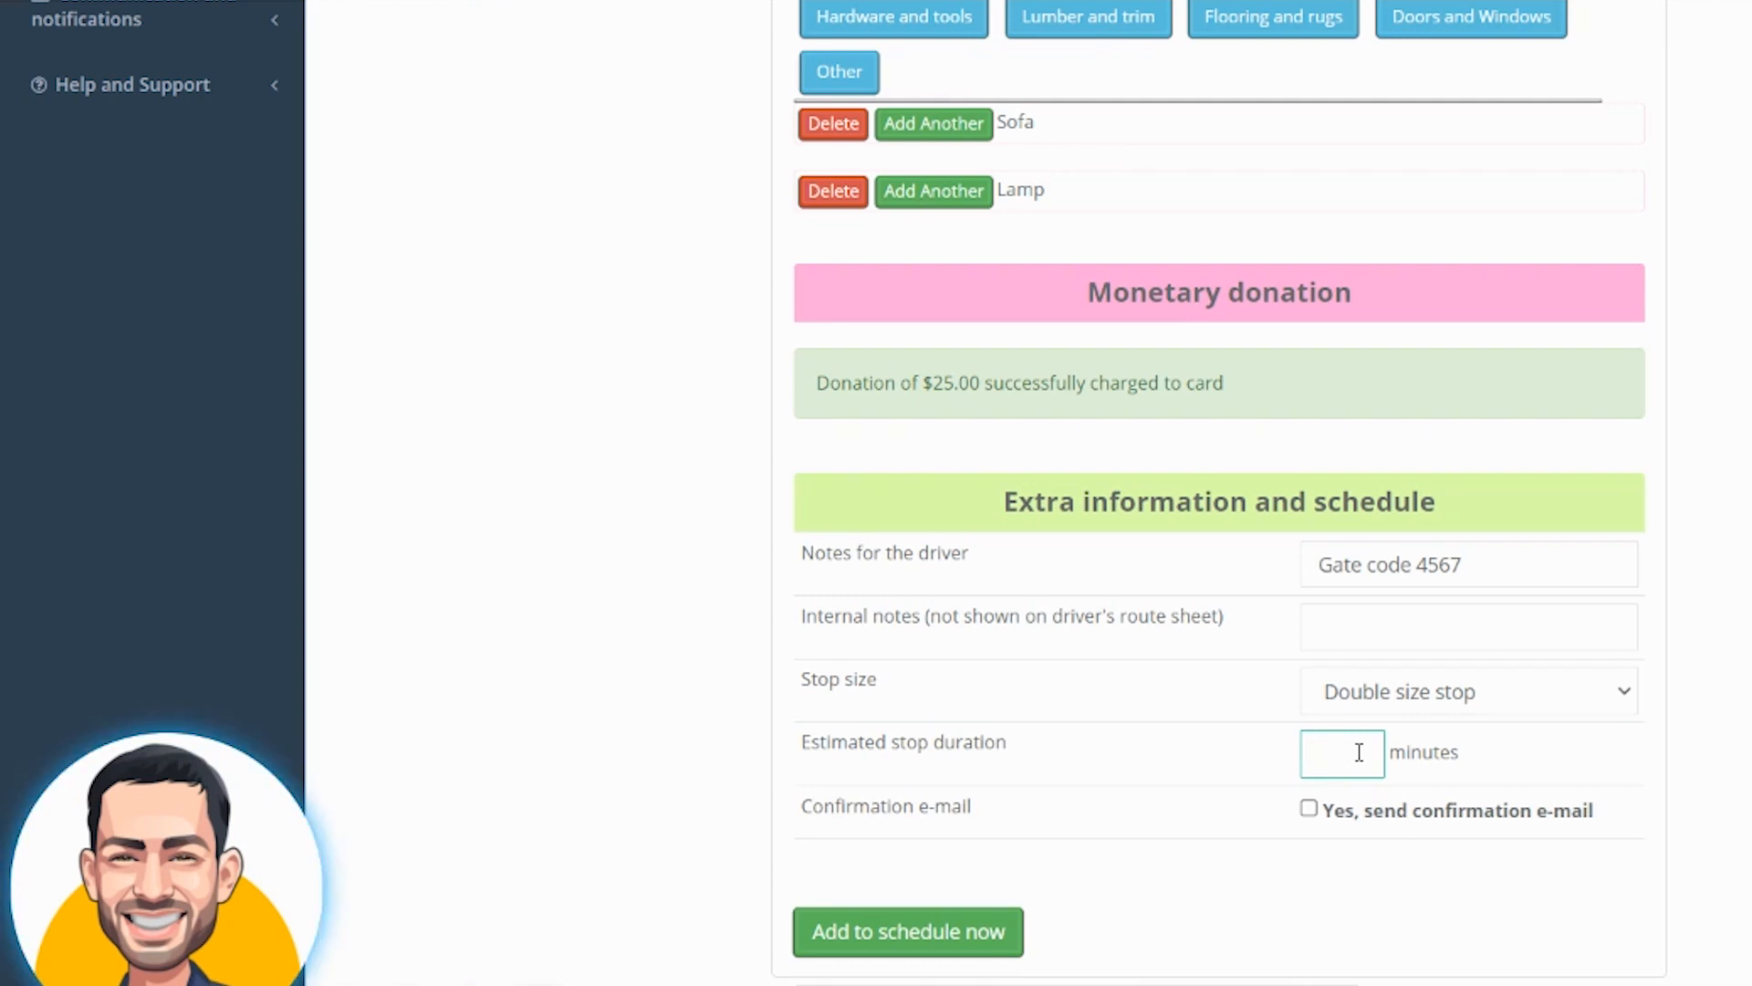
pyautogui.write('25')
# Enable sending a confirmation e-mail and add the stop to the schedule
pyautogui.click(1615, 755)
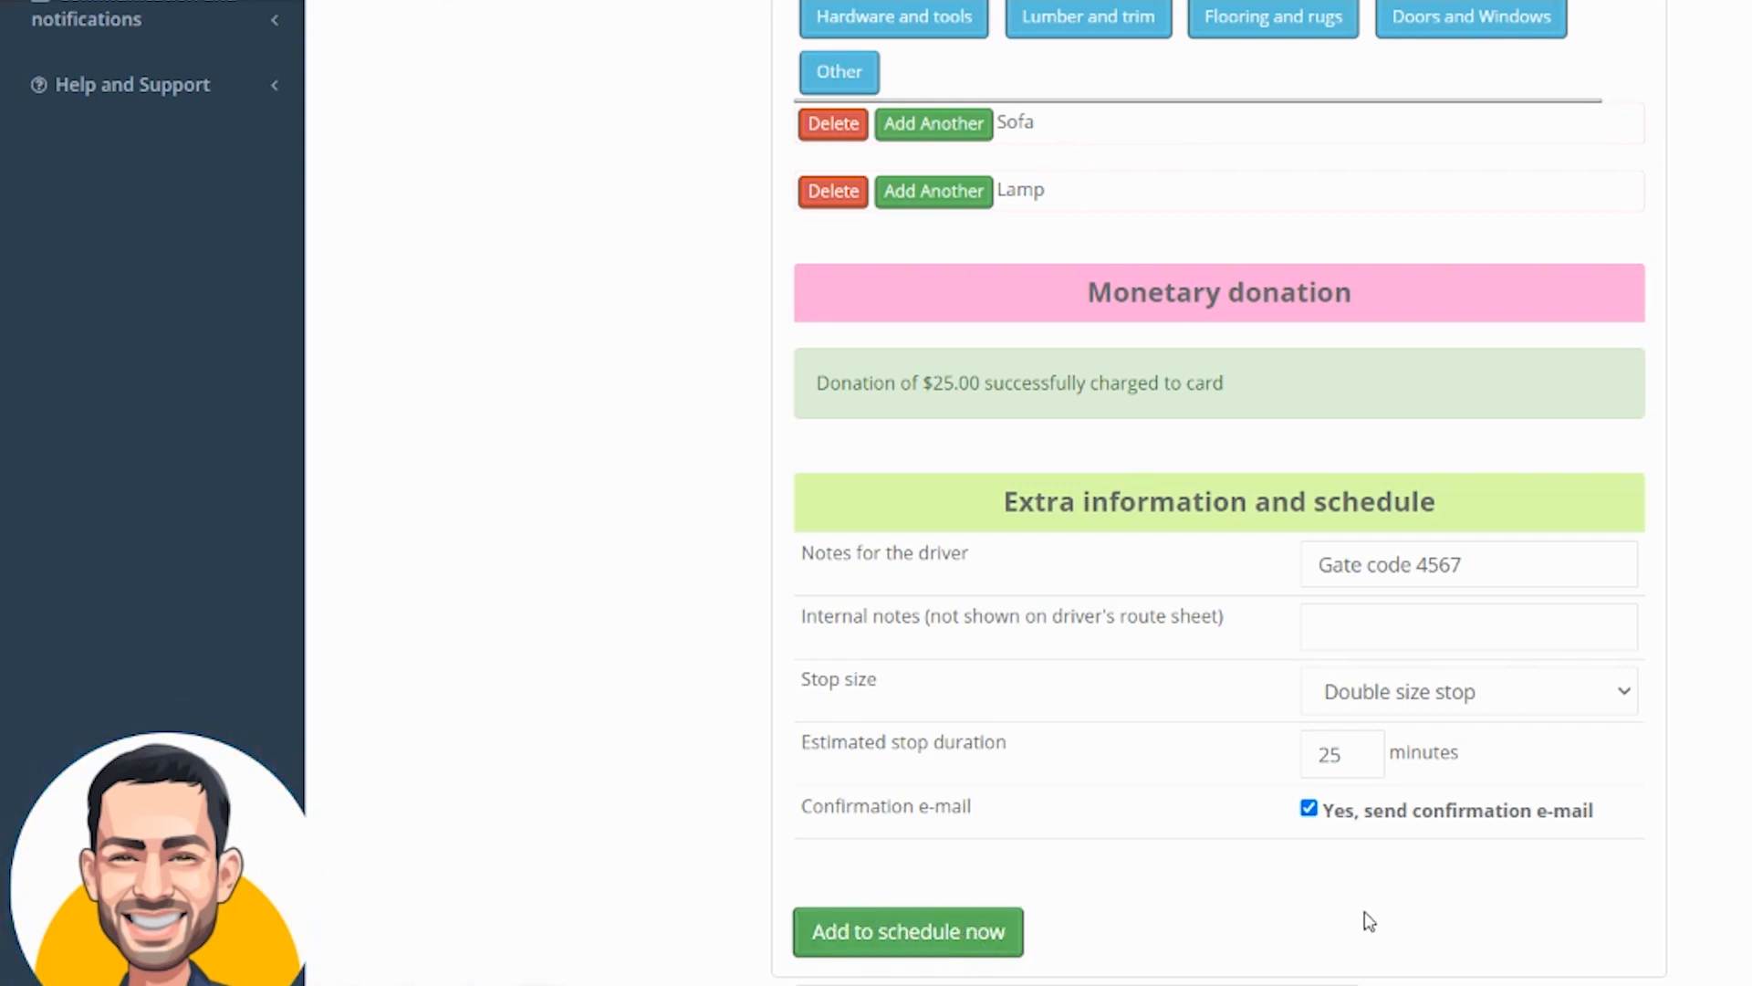
pyautogui.click(1308, 808)
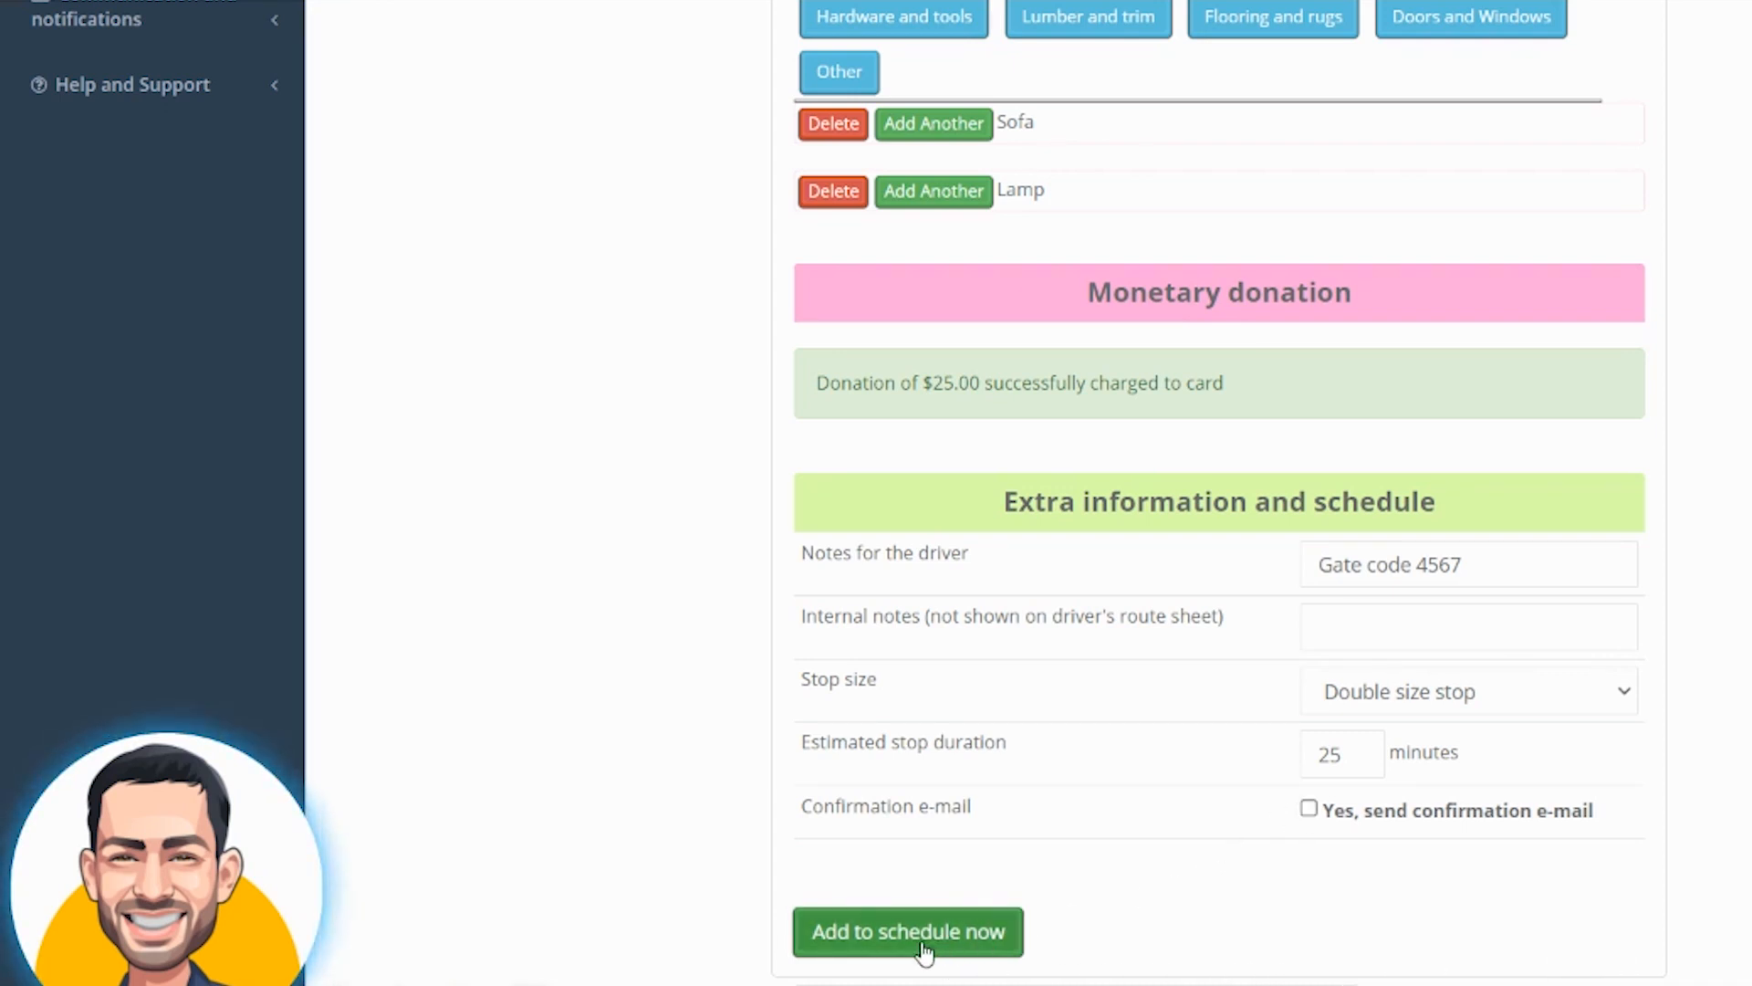
pyautogui.click(1308, 808)
pyautogui.click(1009, 943)
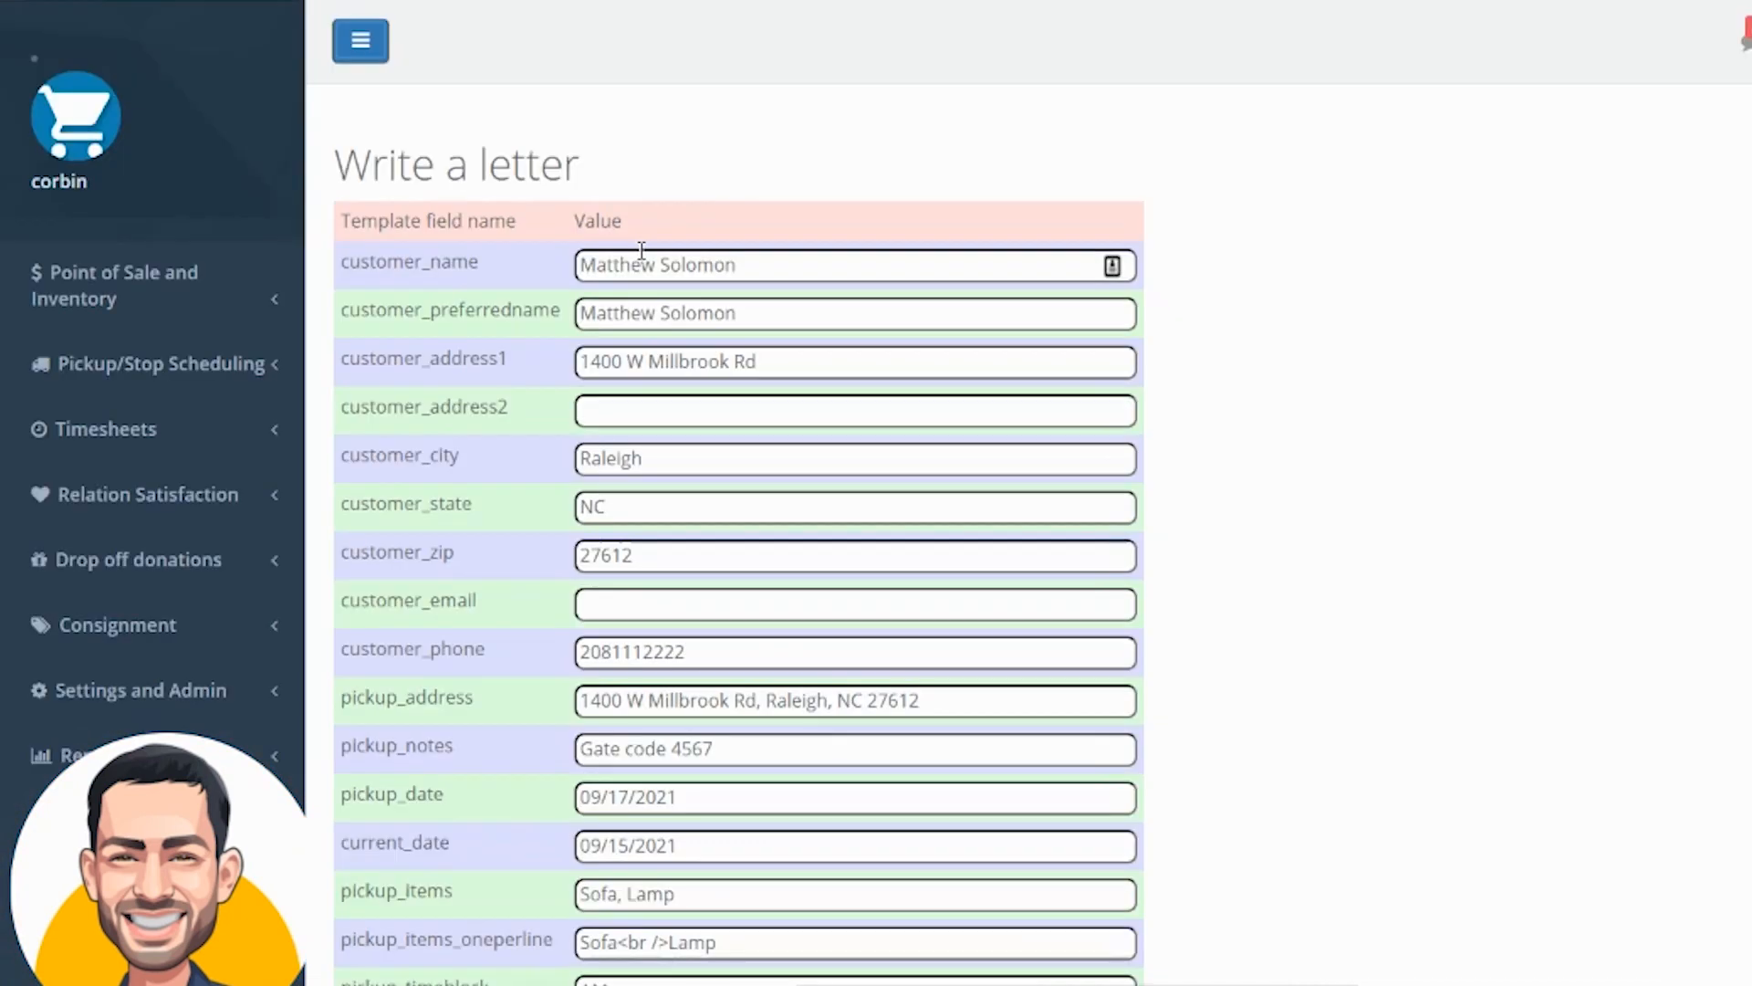
# Review the template field values filled in on the pickup confirmation letter page
pyautogui.moveTo(584, 260); pyautogui.dragTo(739, 481)
pyautogui.click(1325, 557)
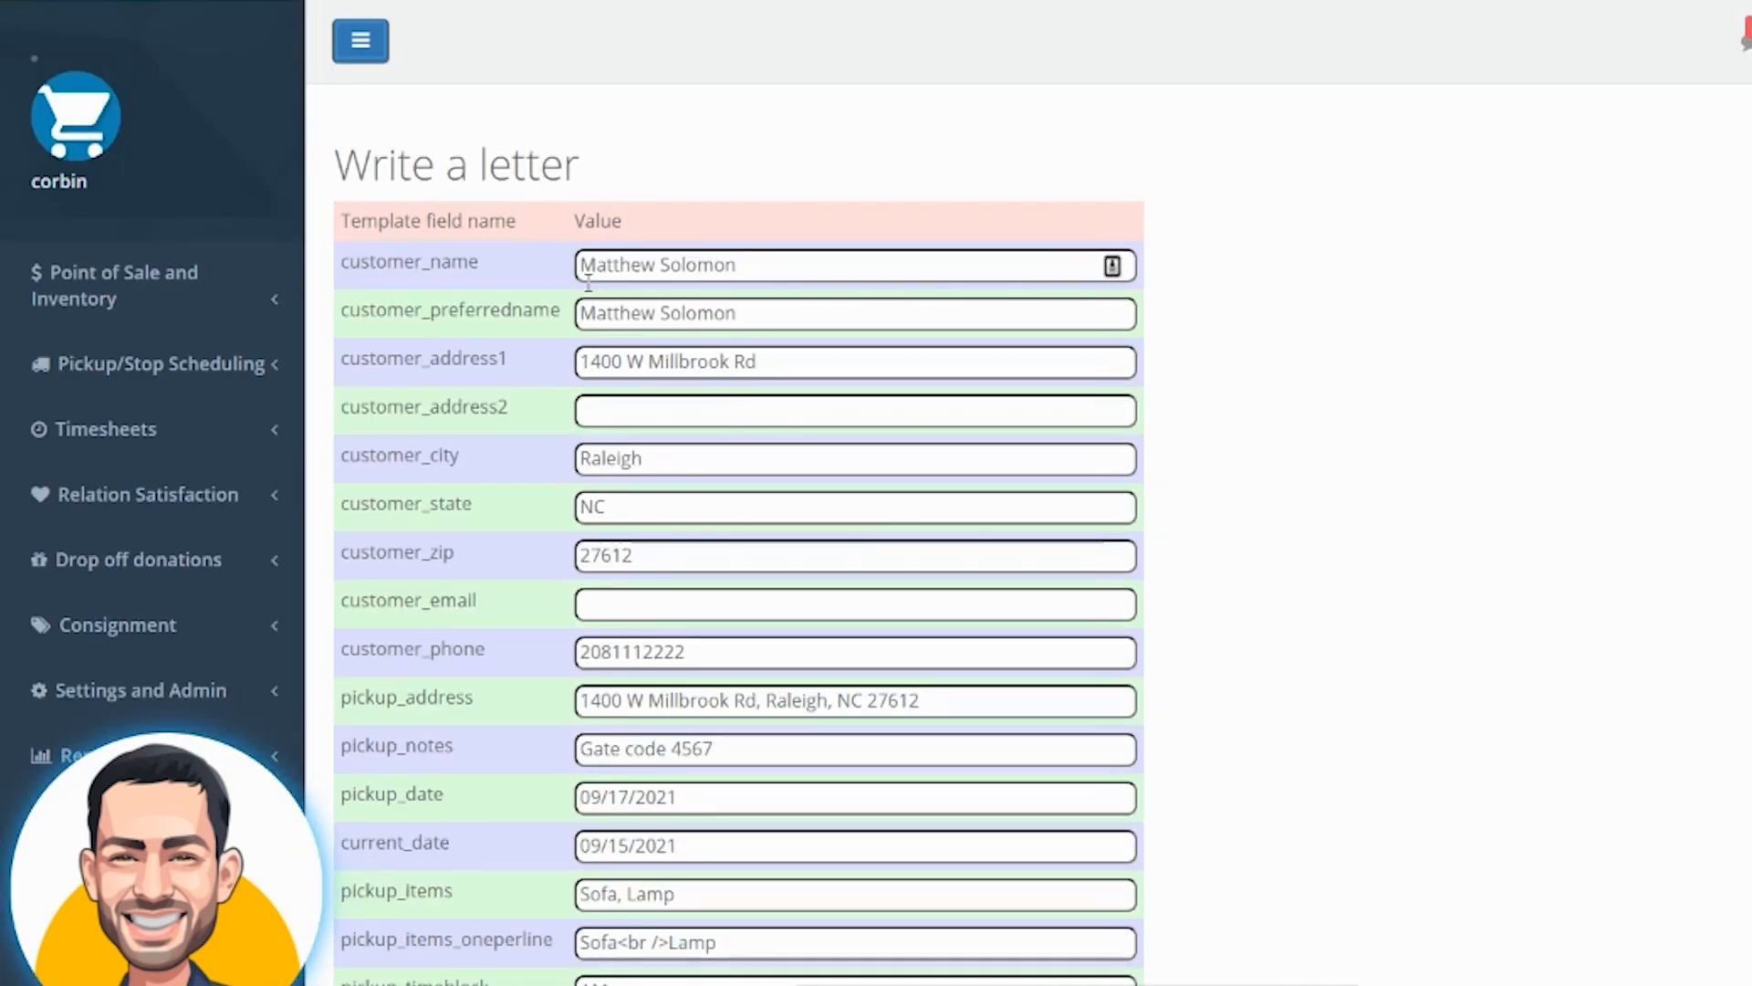
pyautogui.scroll(-2, 721, 505)
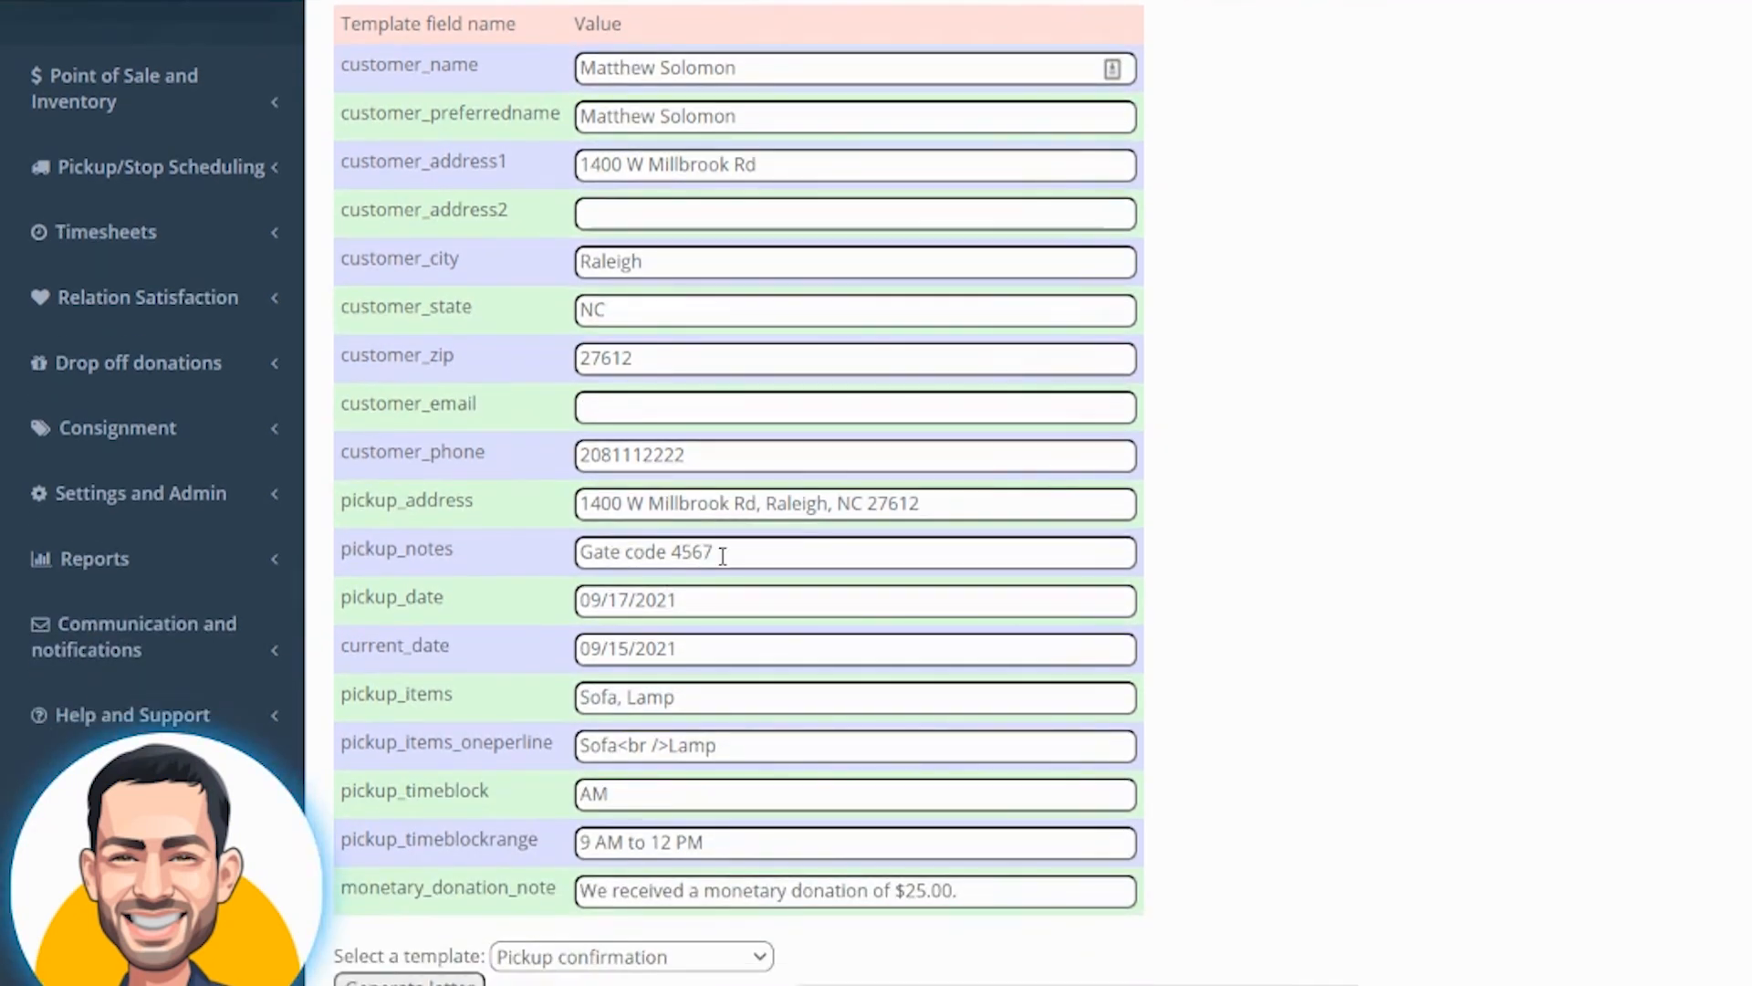
# Generate a letter from the Pickup confirmation template using the filled-in field values
pyautogui.moveTo(585, 696); pyautogui.dragTo(726, 709)
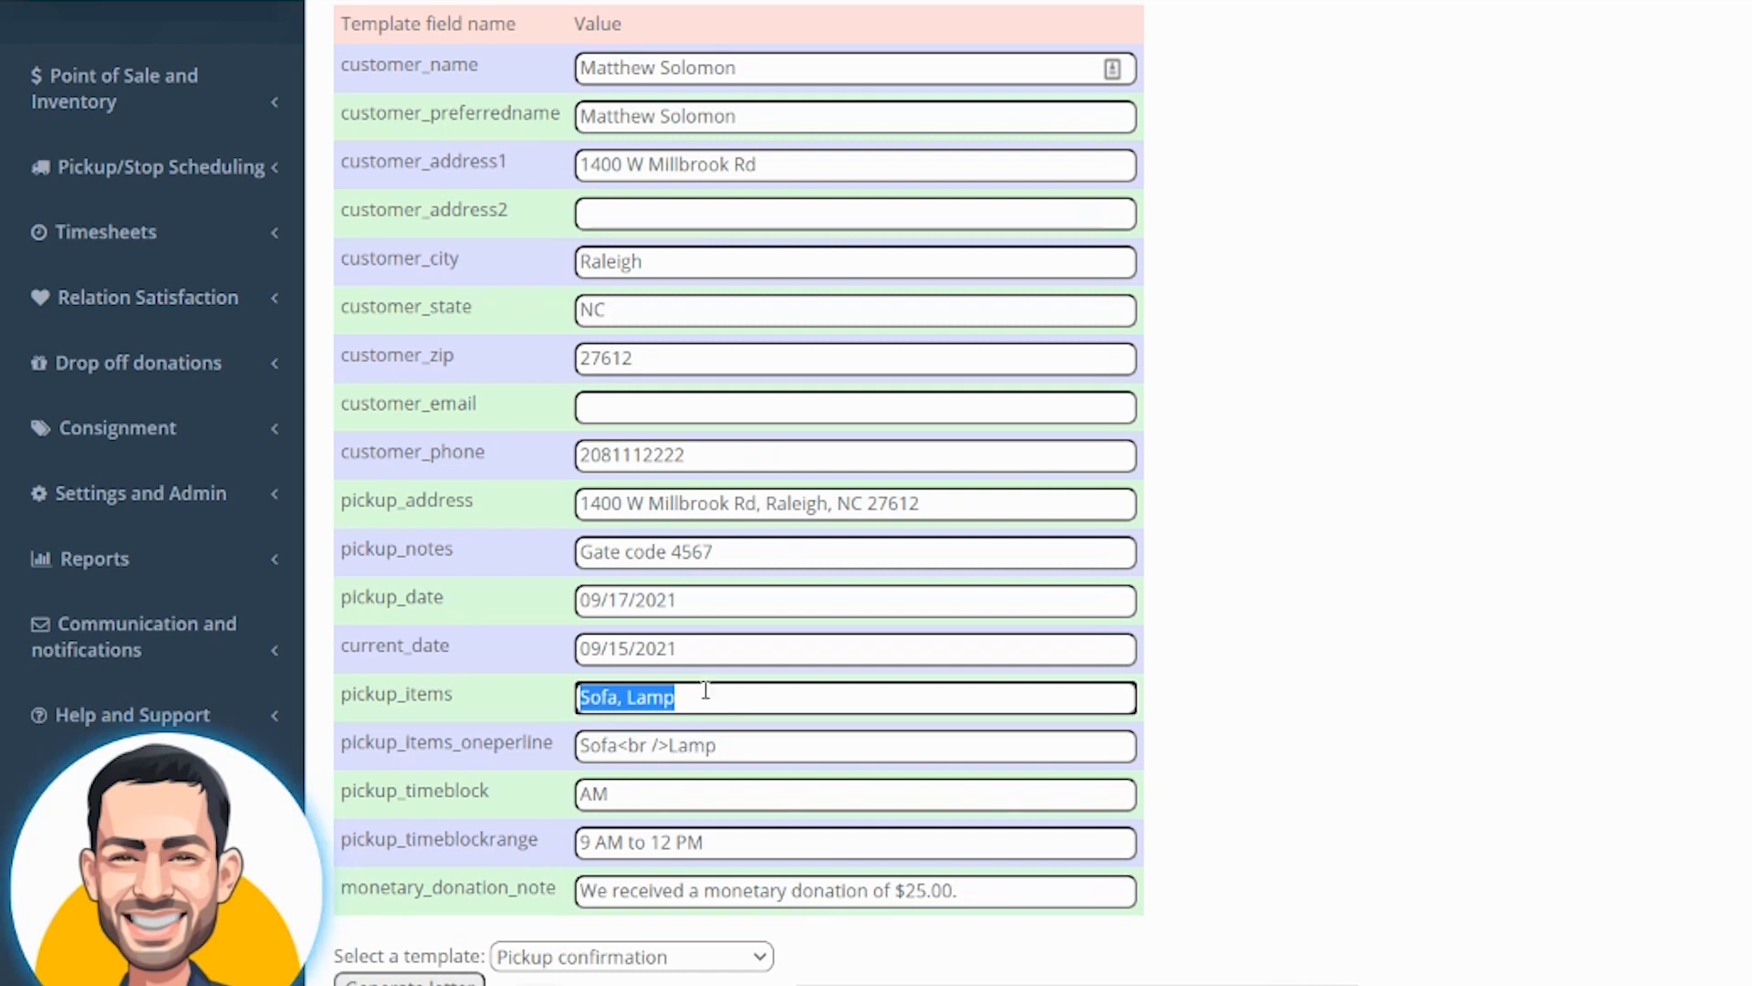
pyautogui.moveTo(709, 640); pyautogui.dragTo(559, 646)
pyautogui.moveTo(737, 604); pyautogui.dragTo(577, 604)
pyautogui.click(733, 970)
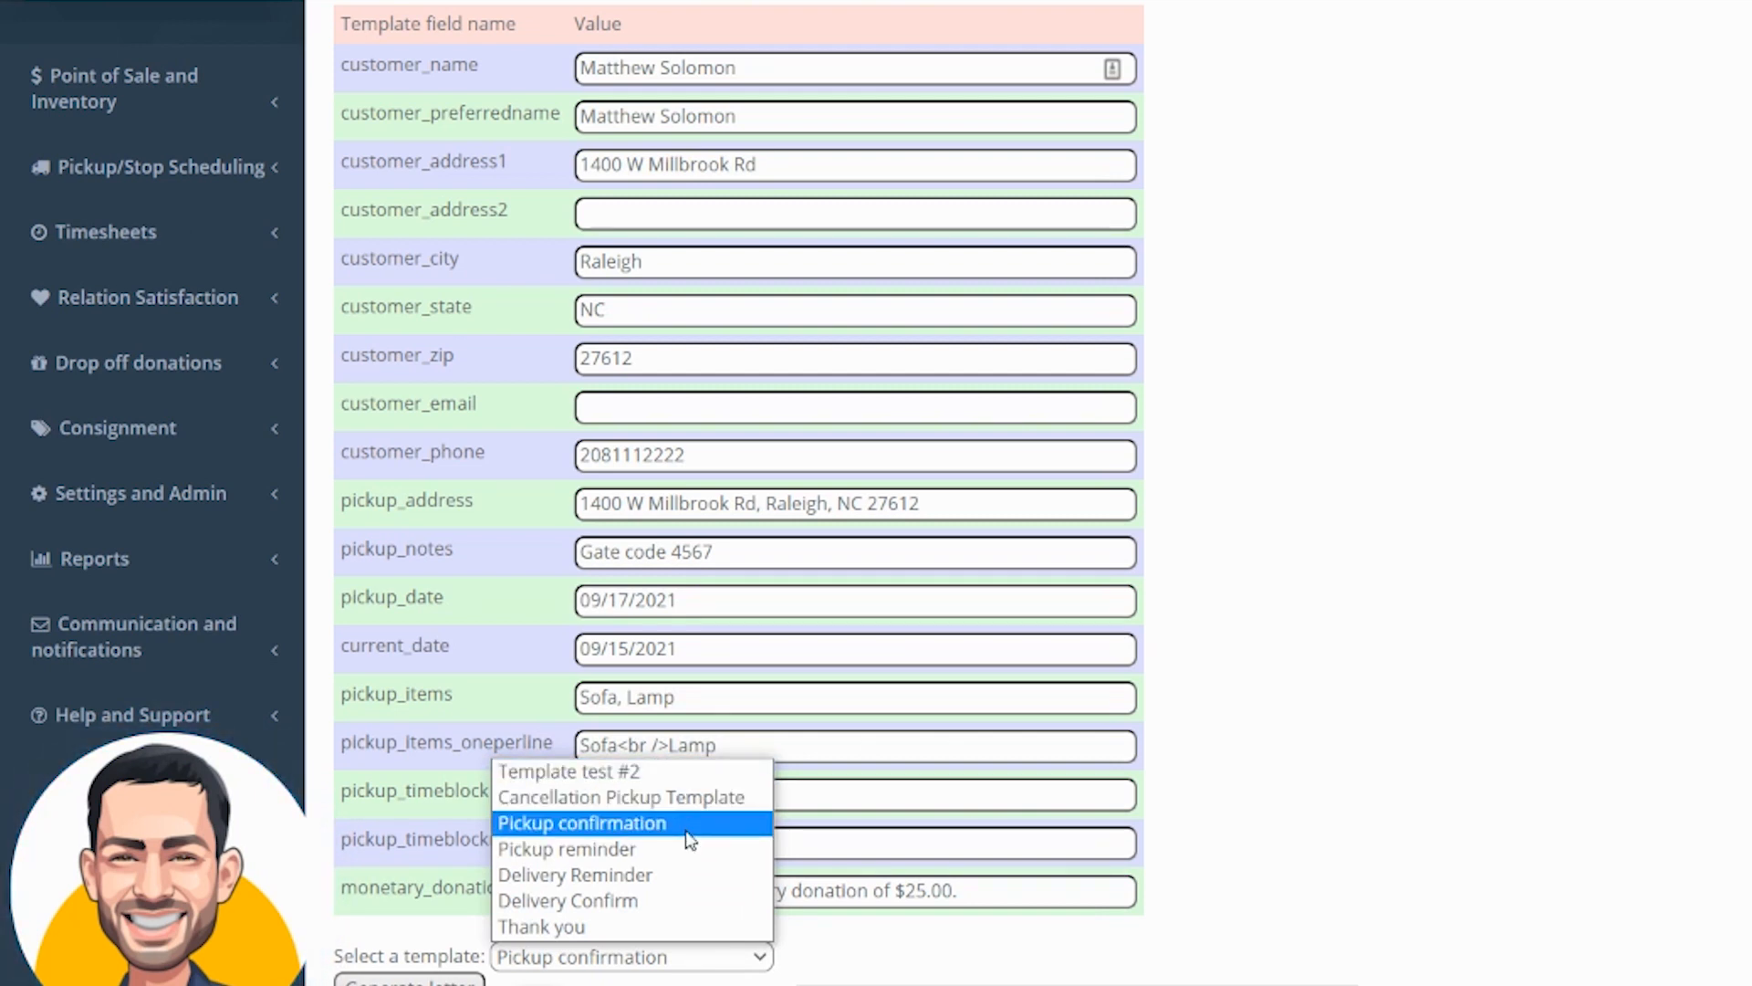
pyautogui.click(545, 824)
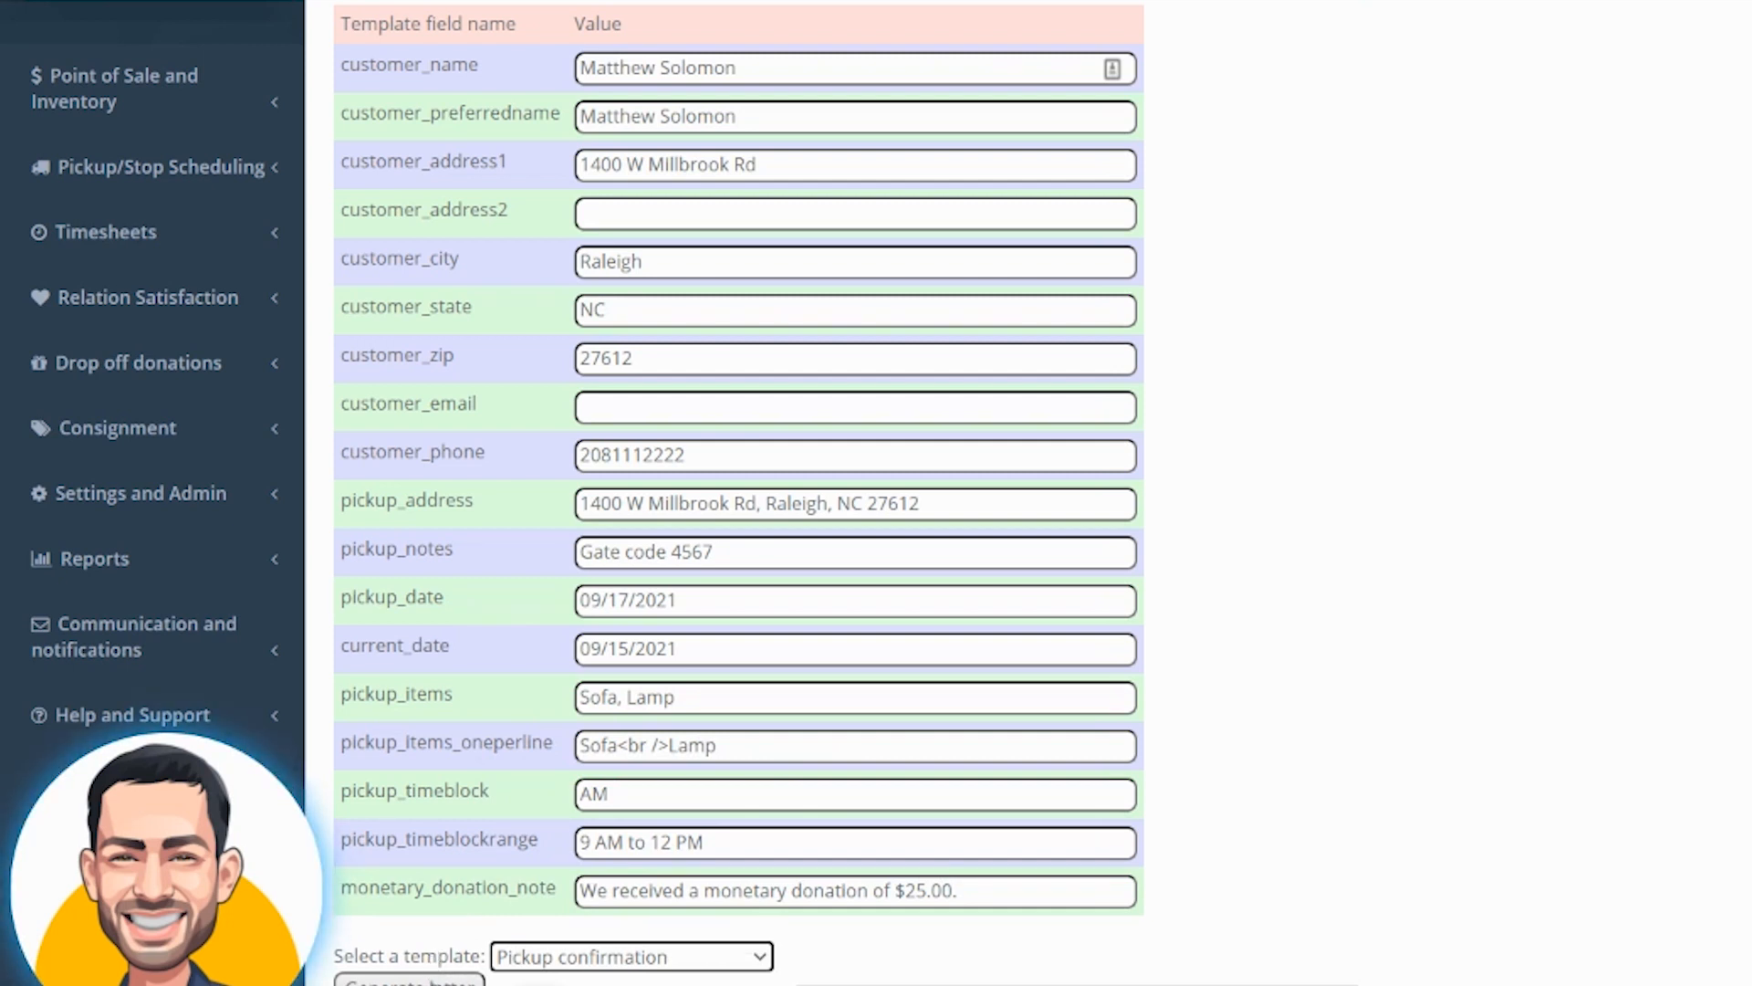
pyautogui.click(431, 981)
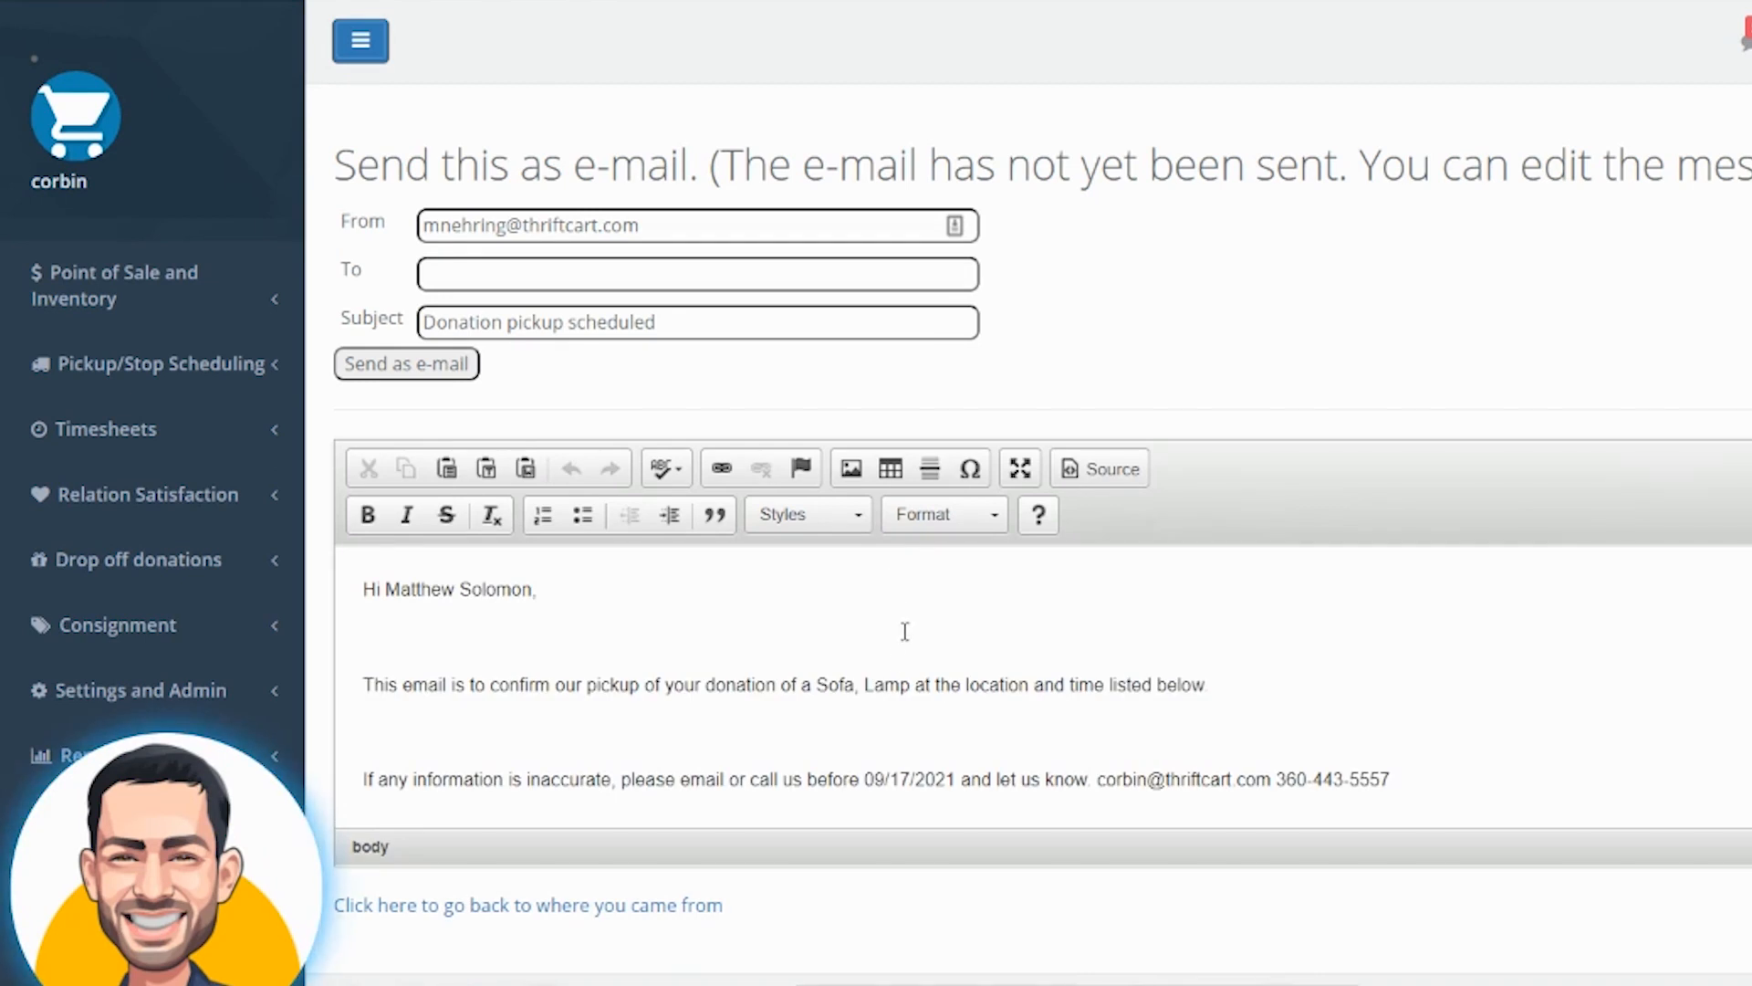
# Review the generated e-mail body's greeting, donated items, date and pickup location text
pyautogui.scroll(-3, 661, 669)
pyautogui.scroll(3, 661, 669)
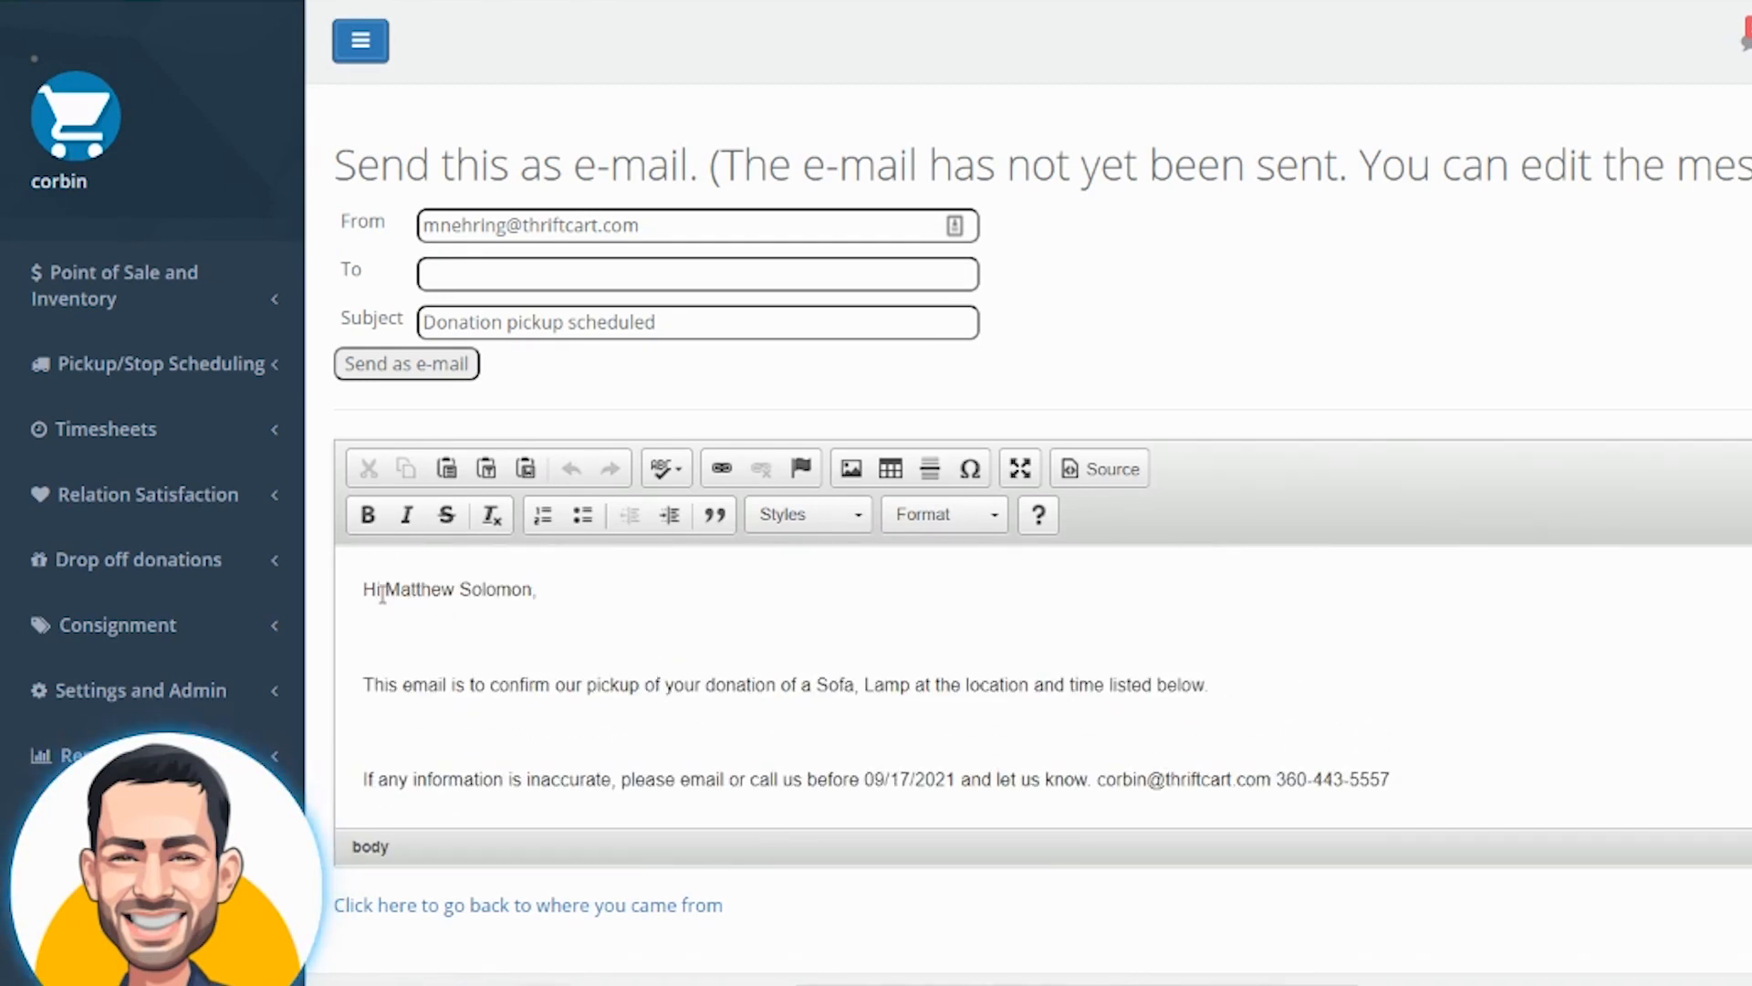
pyautogui.moveTo(382, 591); pyautogui.dragTo(532, 592)
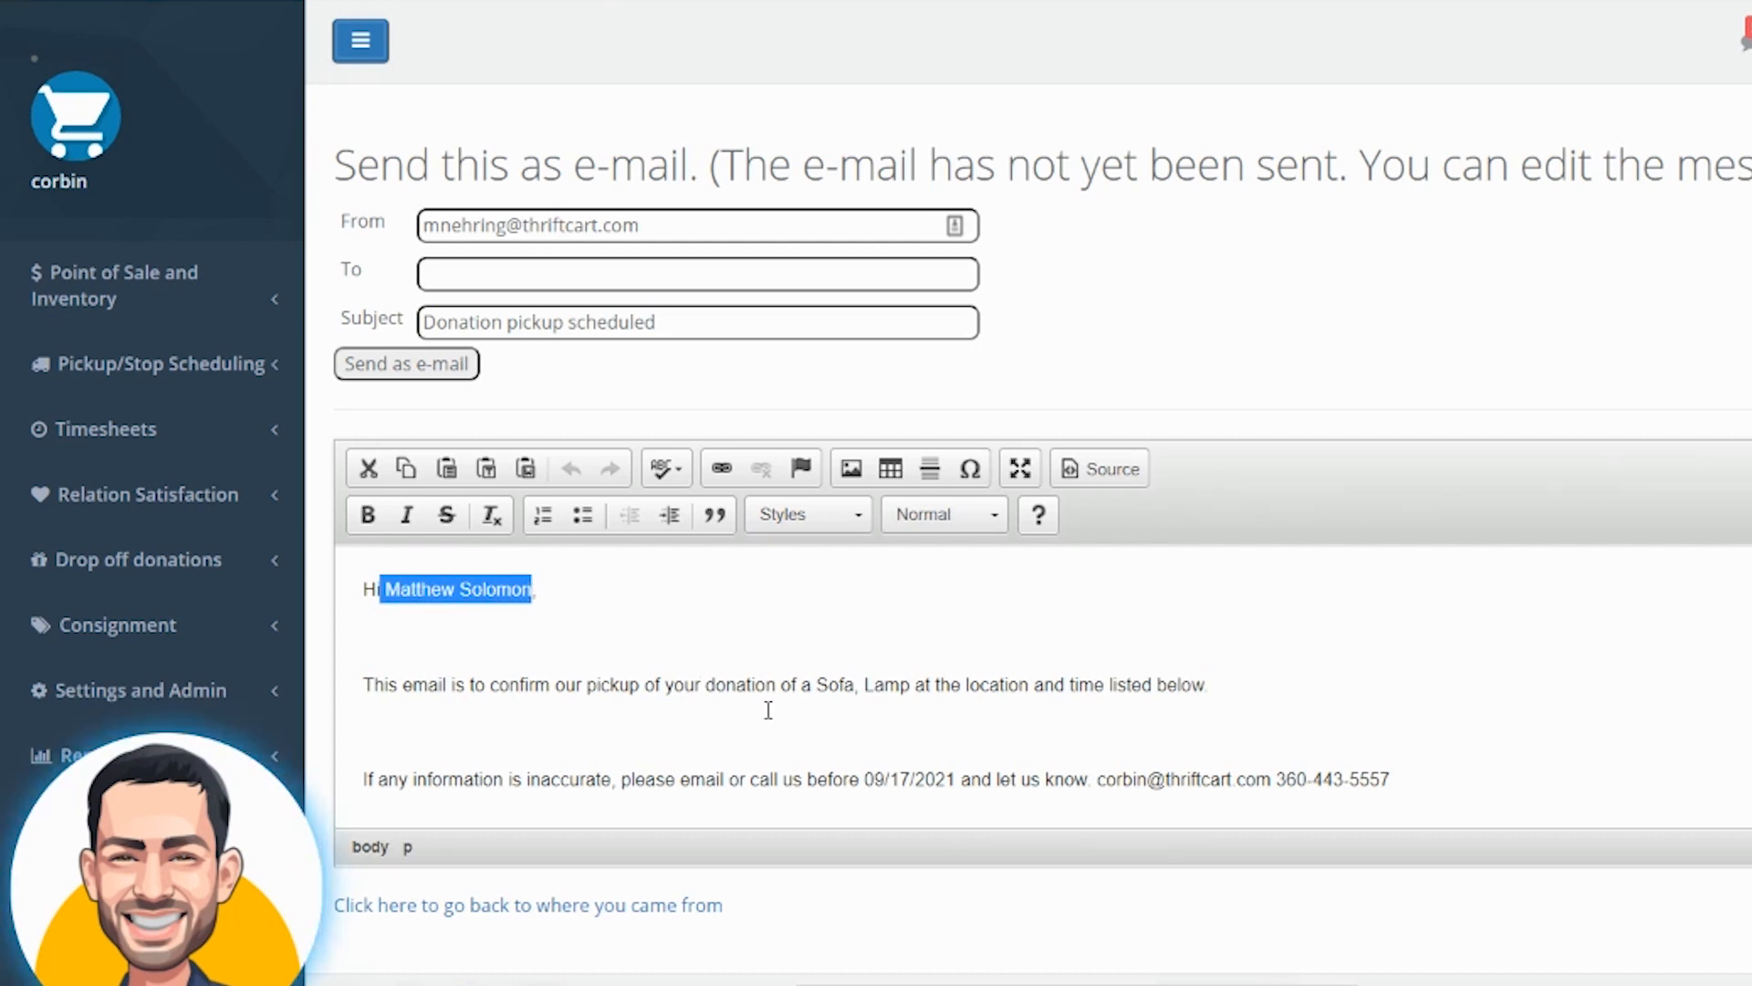
pyautogui.moveTo(815, 686); pyautogui.dragTo(910, 686)
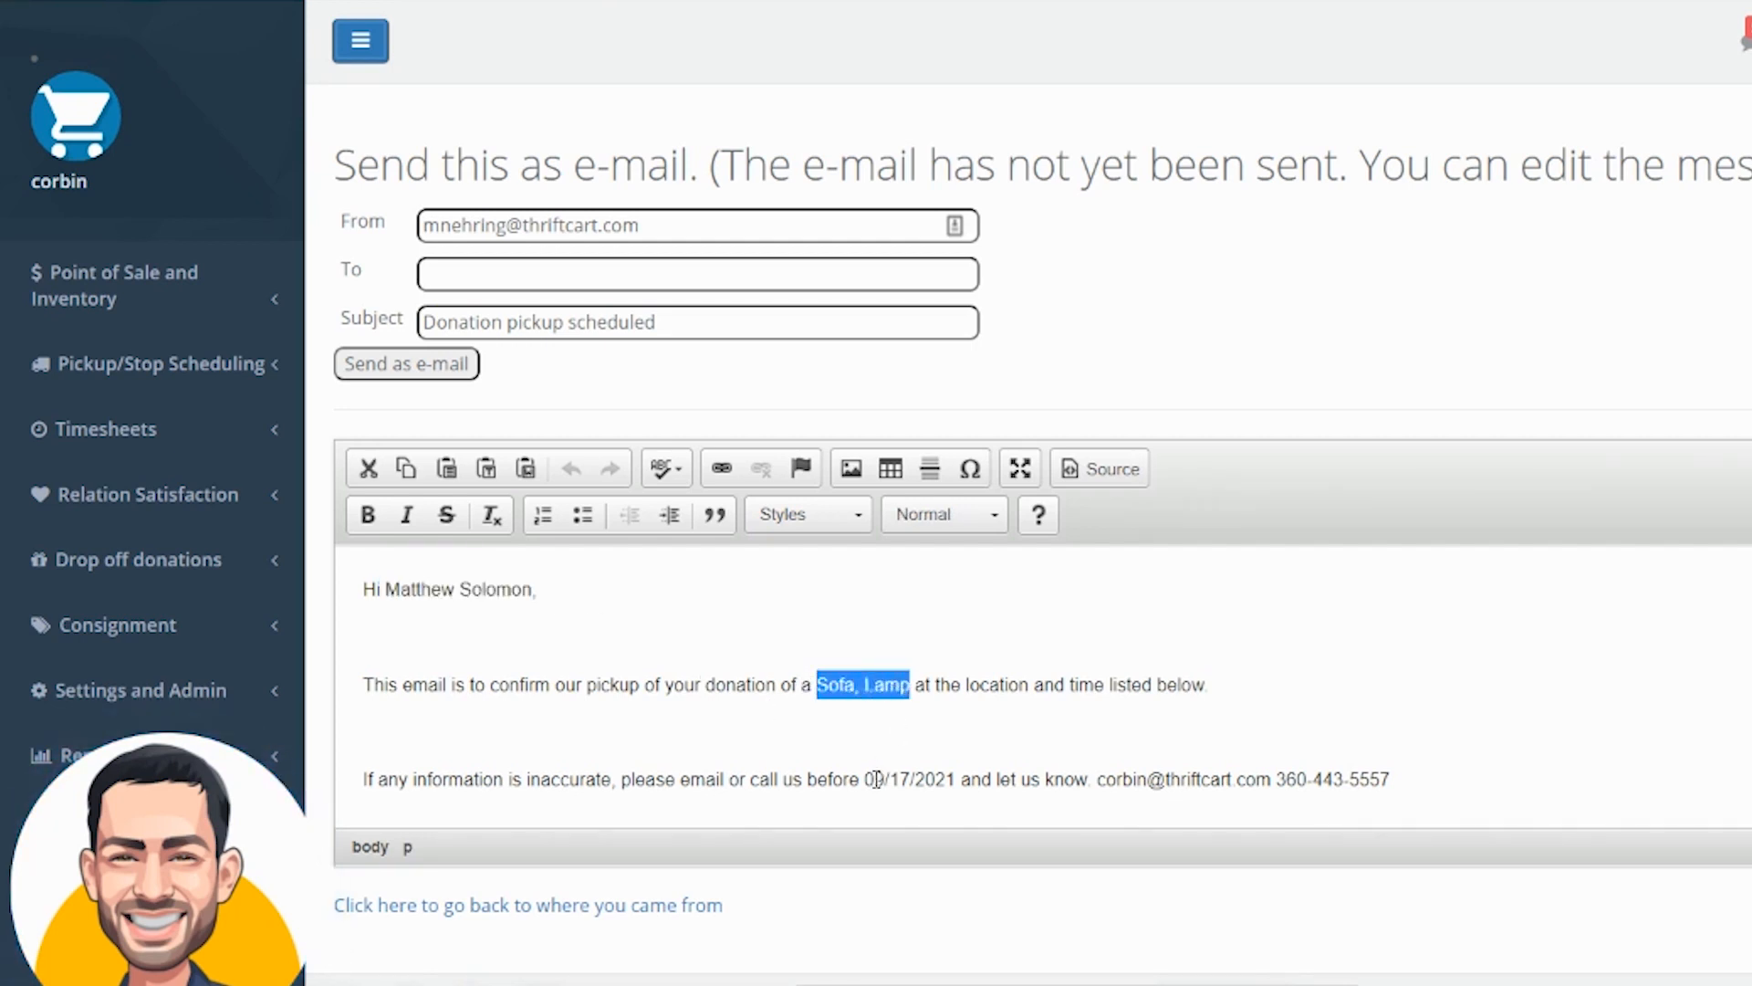
pyautogui.moveTo(860, 778); pyautogui.dragTo(963, 774)
pyautogui.scroll(-2, 996, 700)
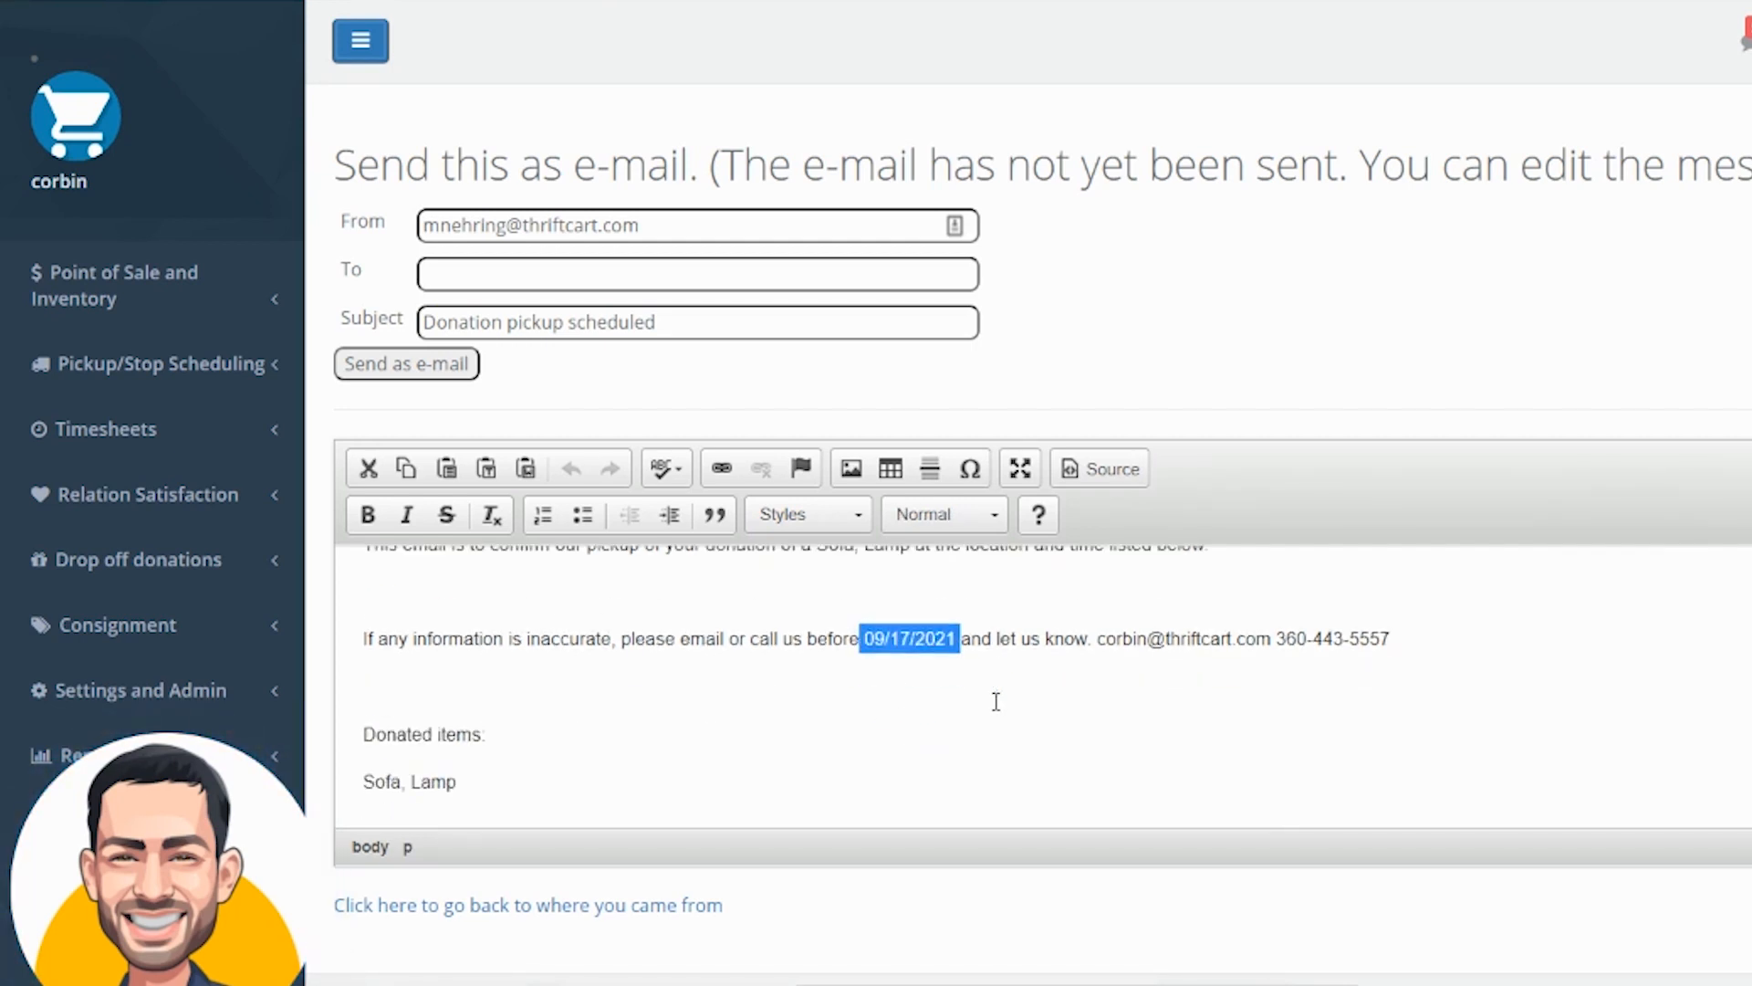
pyautogui.scroll(-7, 996, 701)
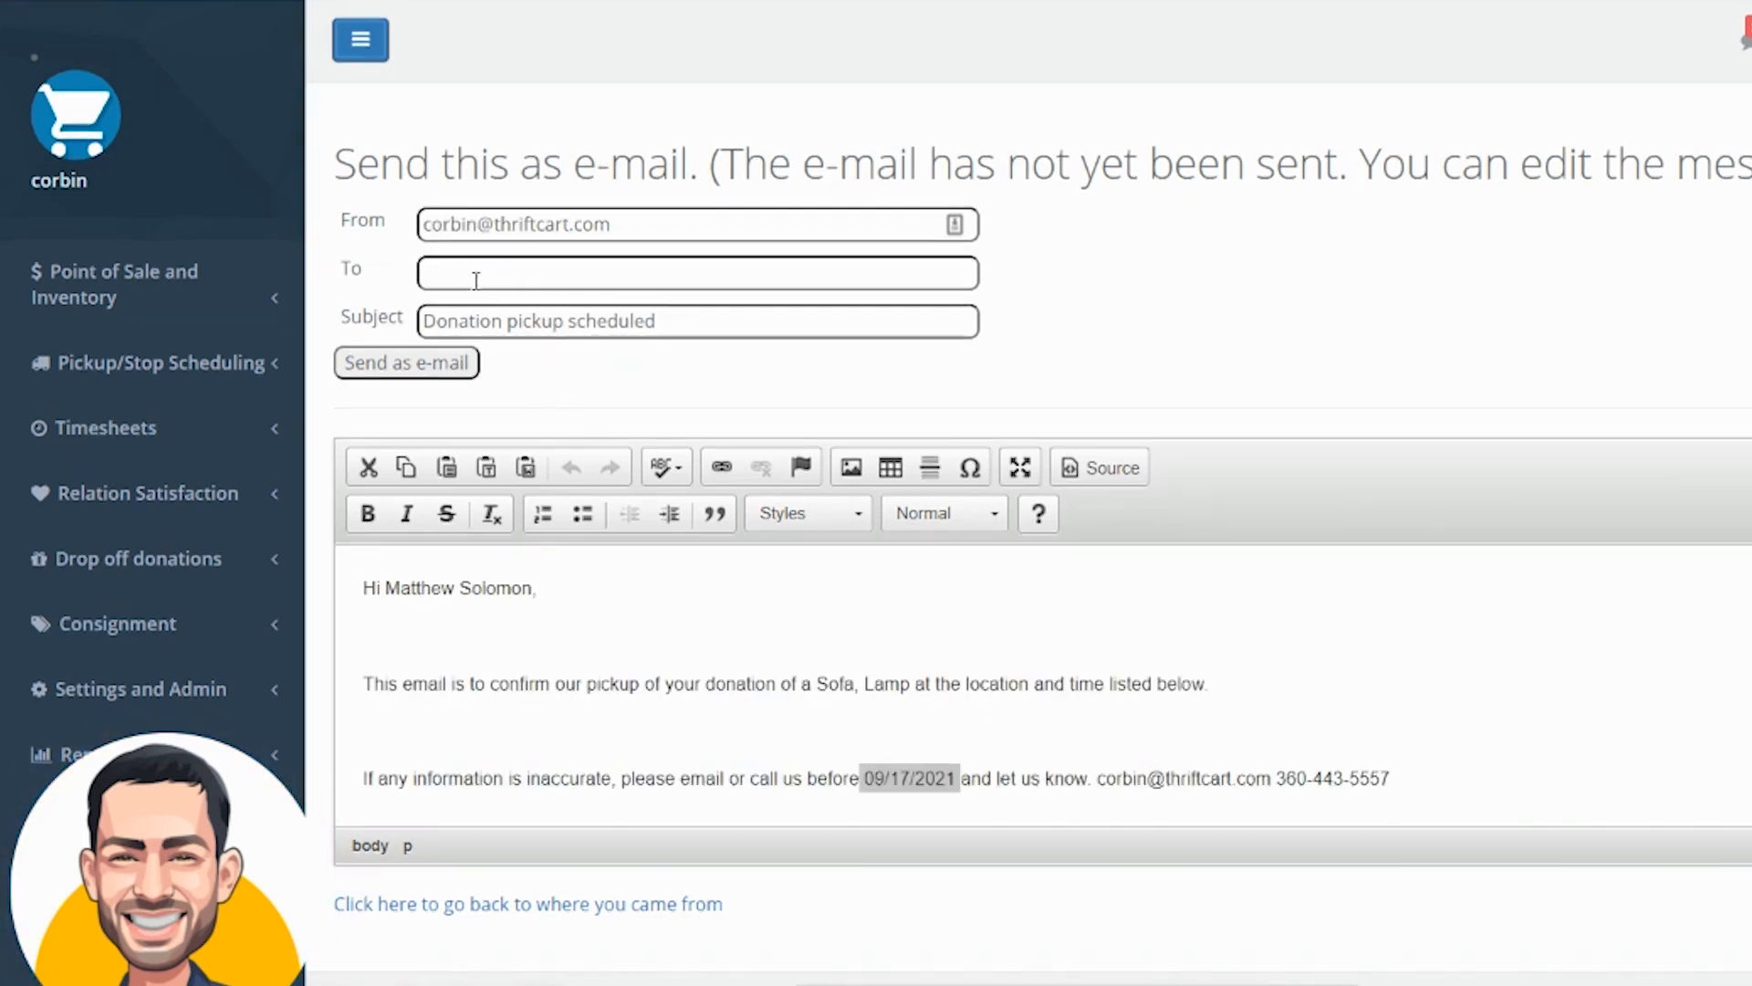
# Enter the donor's e-mail address as the recipient and send the confirmation as an e-mail
pyautogui.click(447, 276)
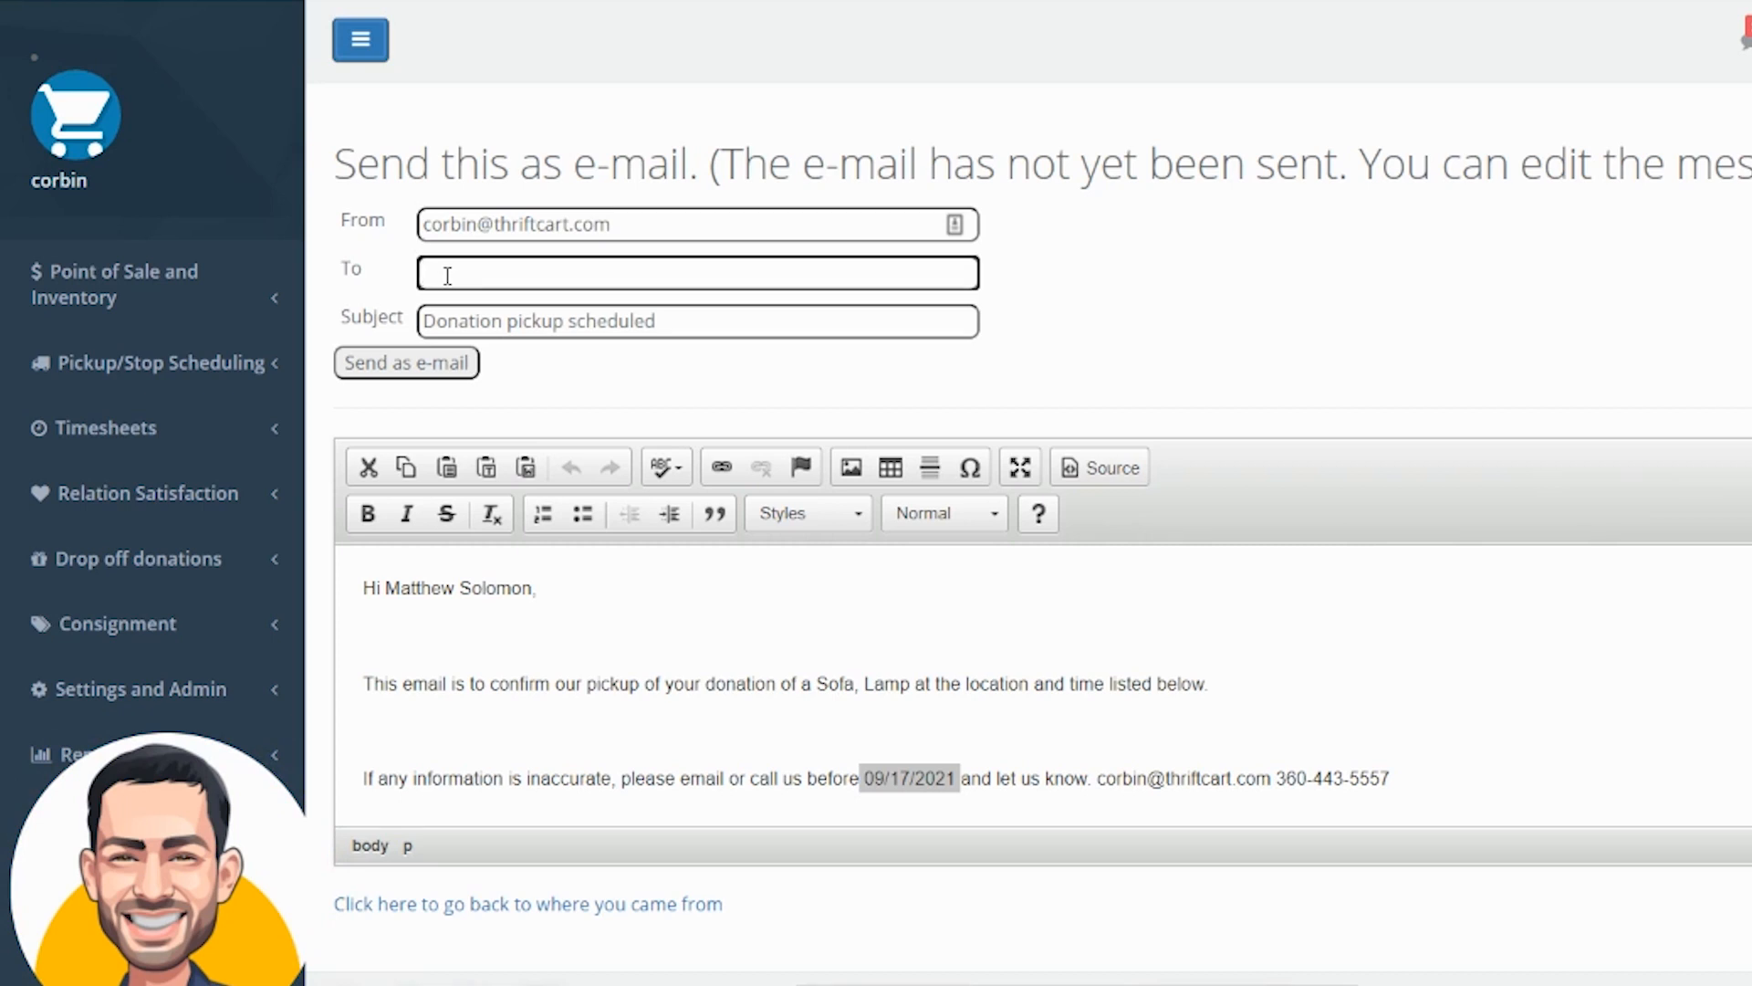
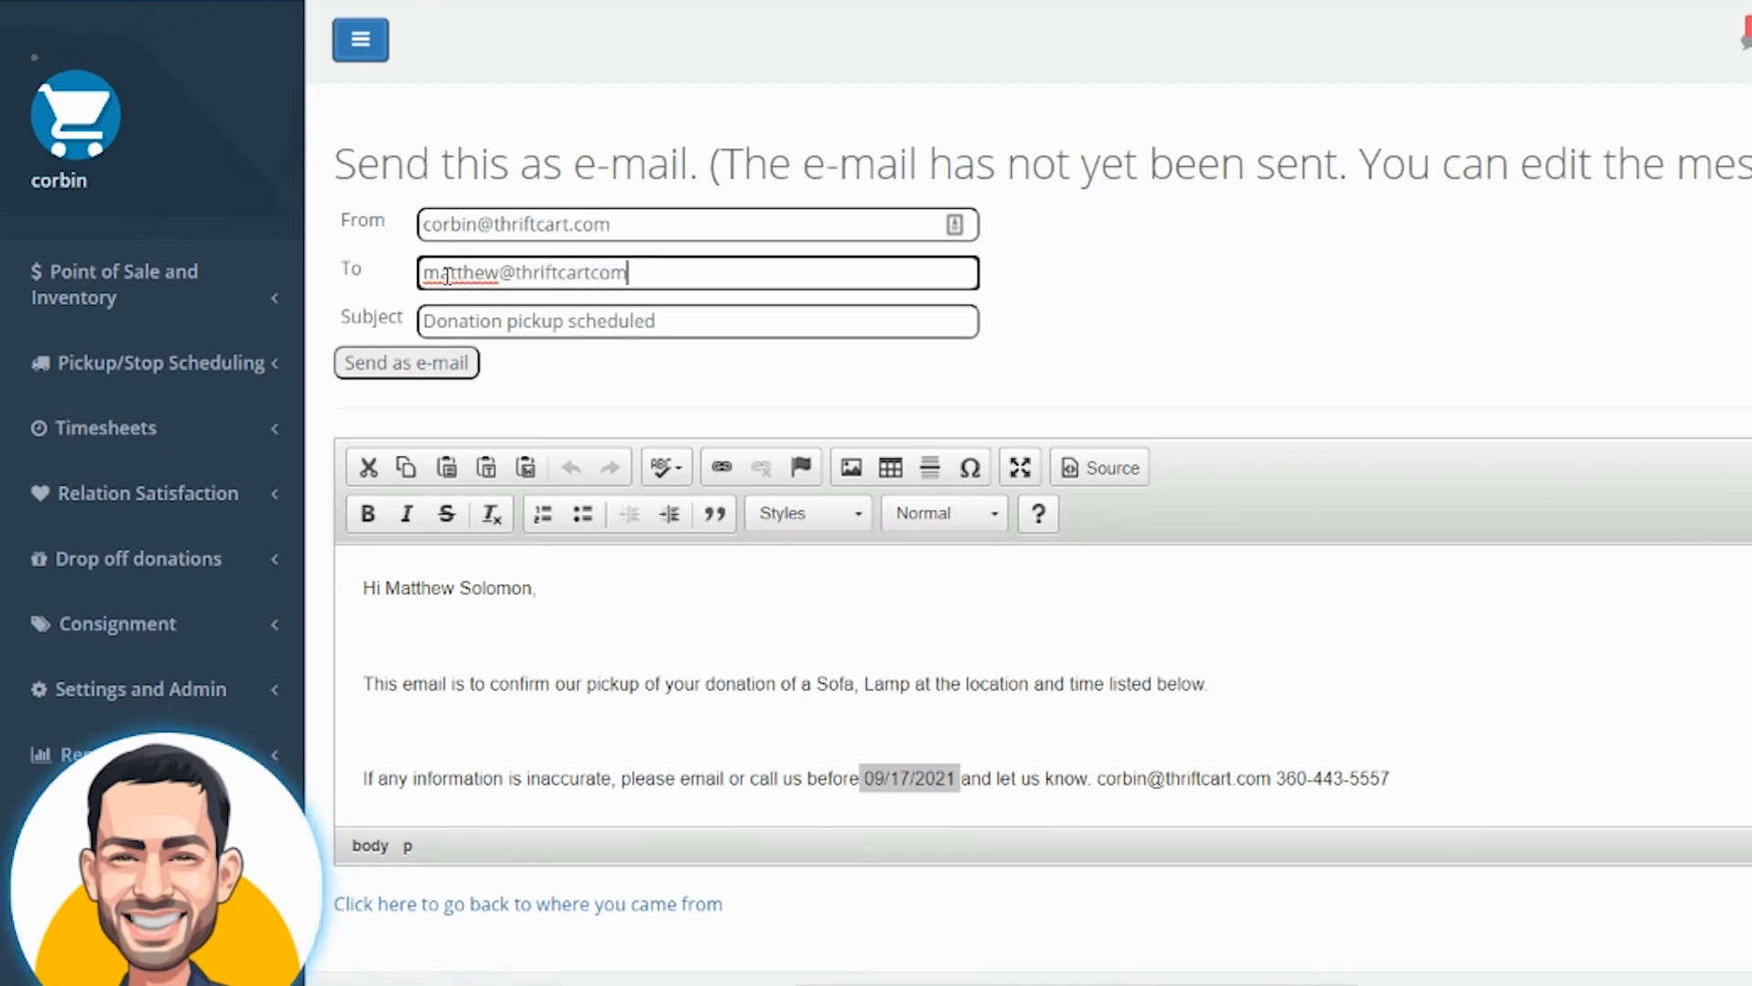
pyautogui.click(361, 369)
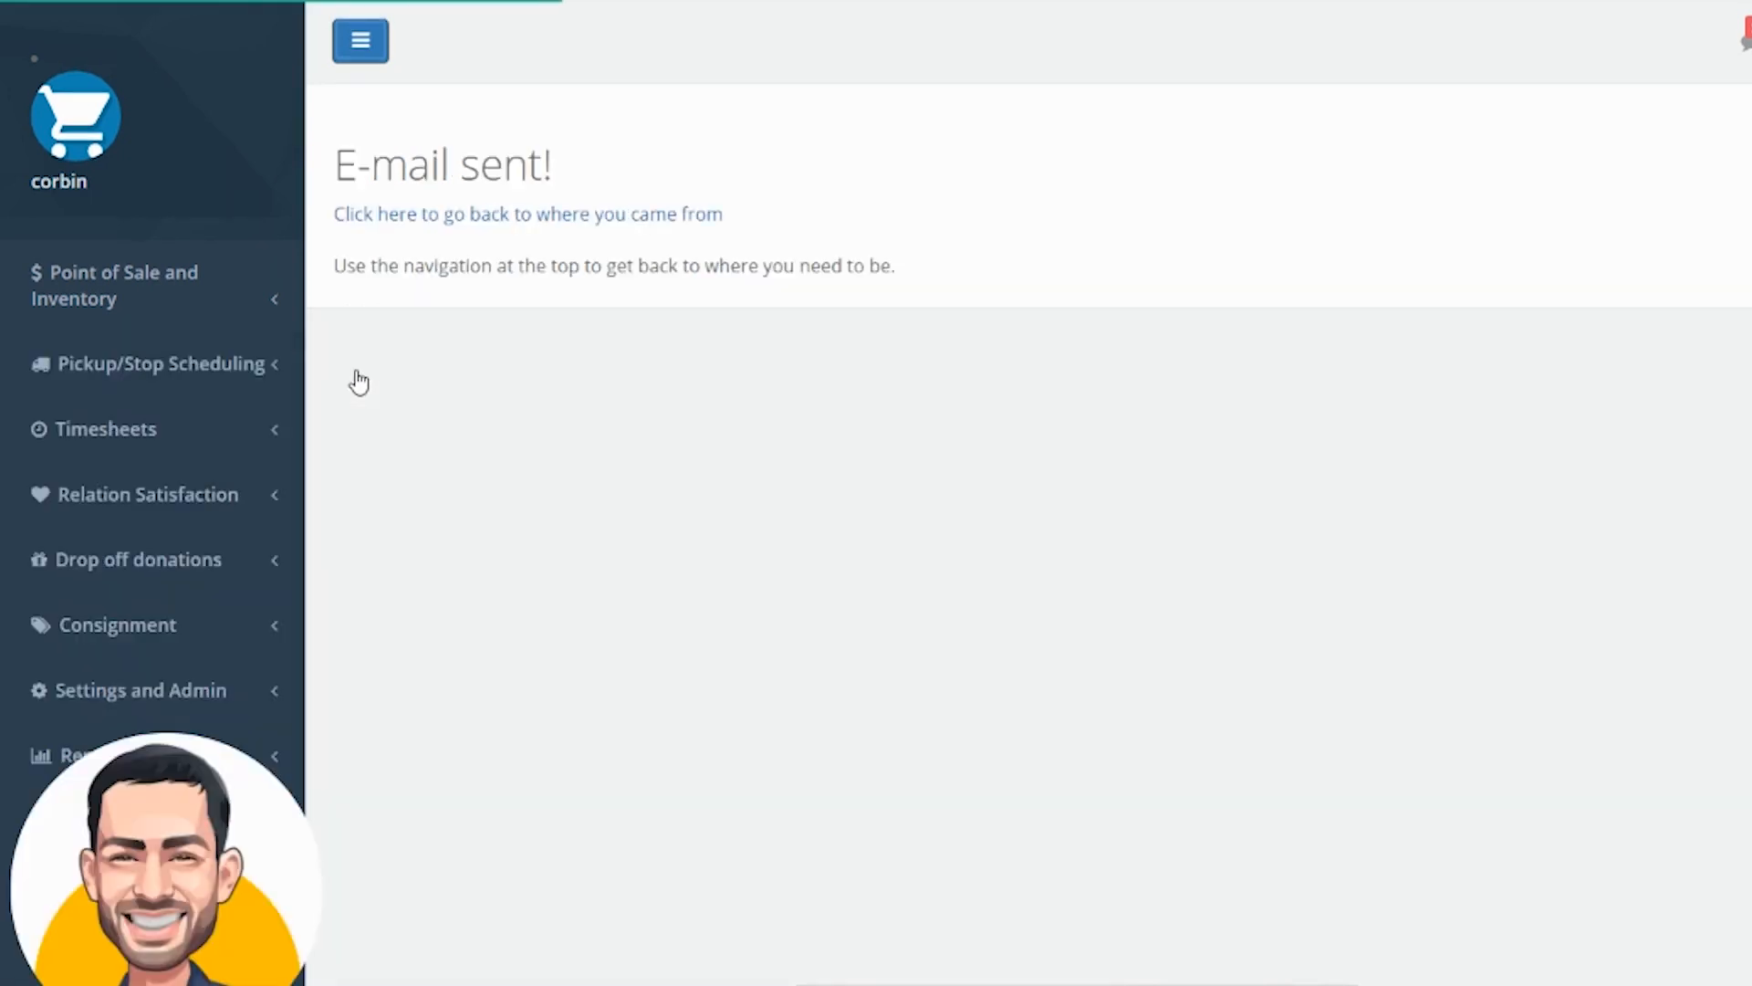